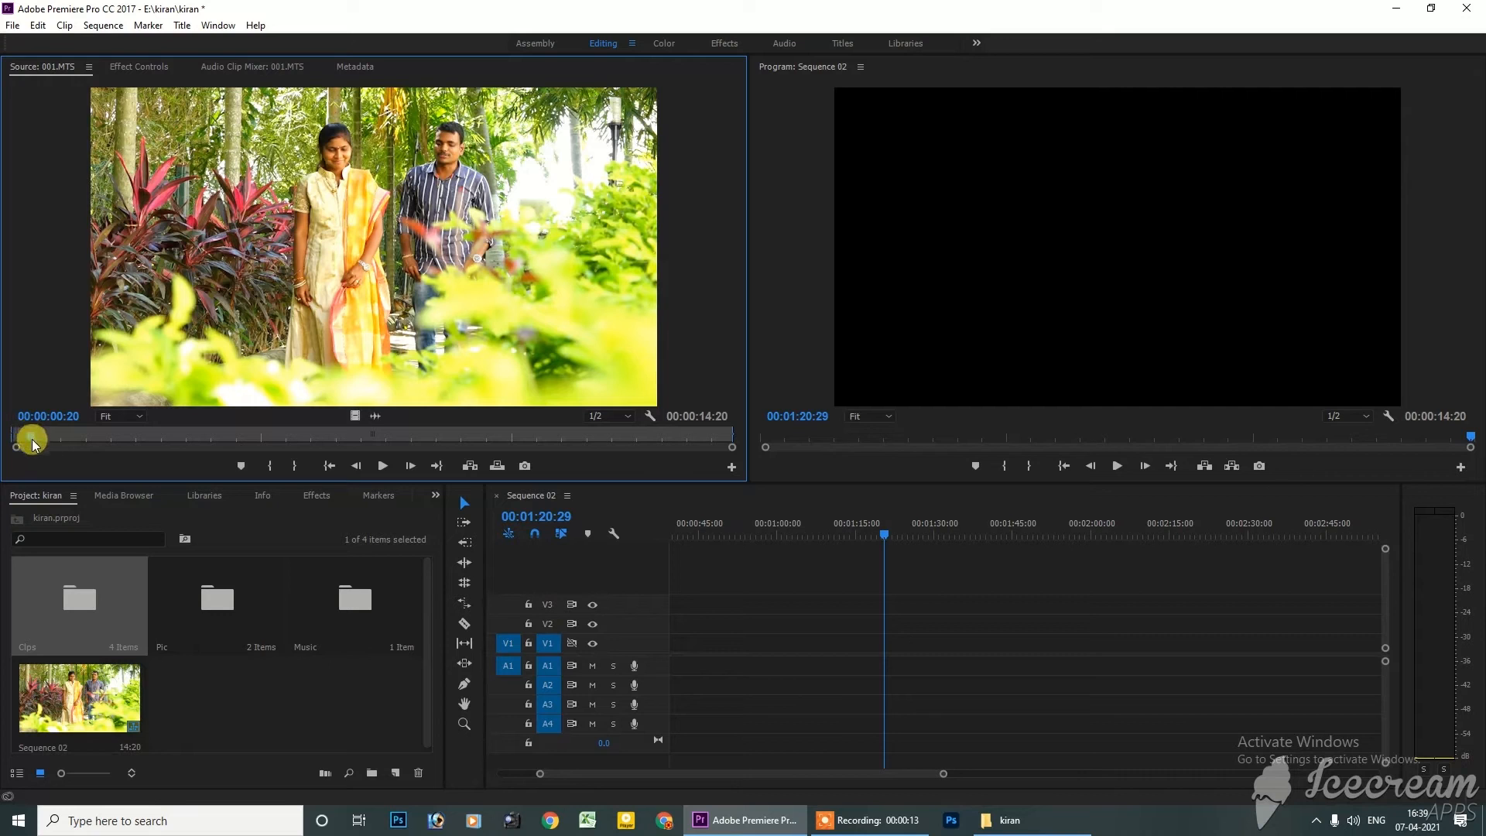
Scrub the source clip 001.MTS and set its playhead to timecode 00:00:10:20
left_click_drag(31, 438, 148, 439)
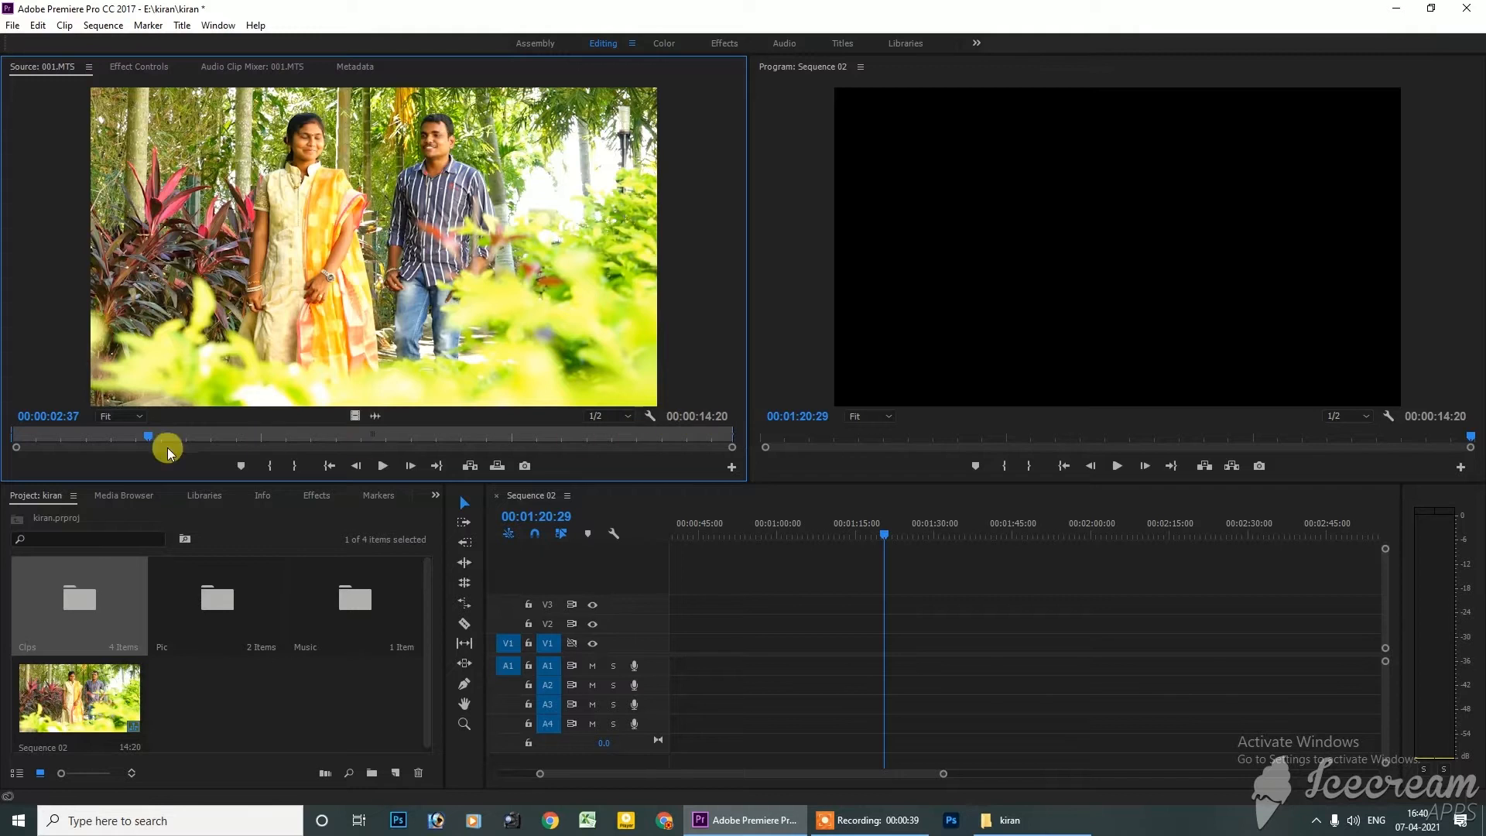
left_click(26, 420)
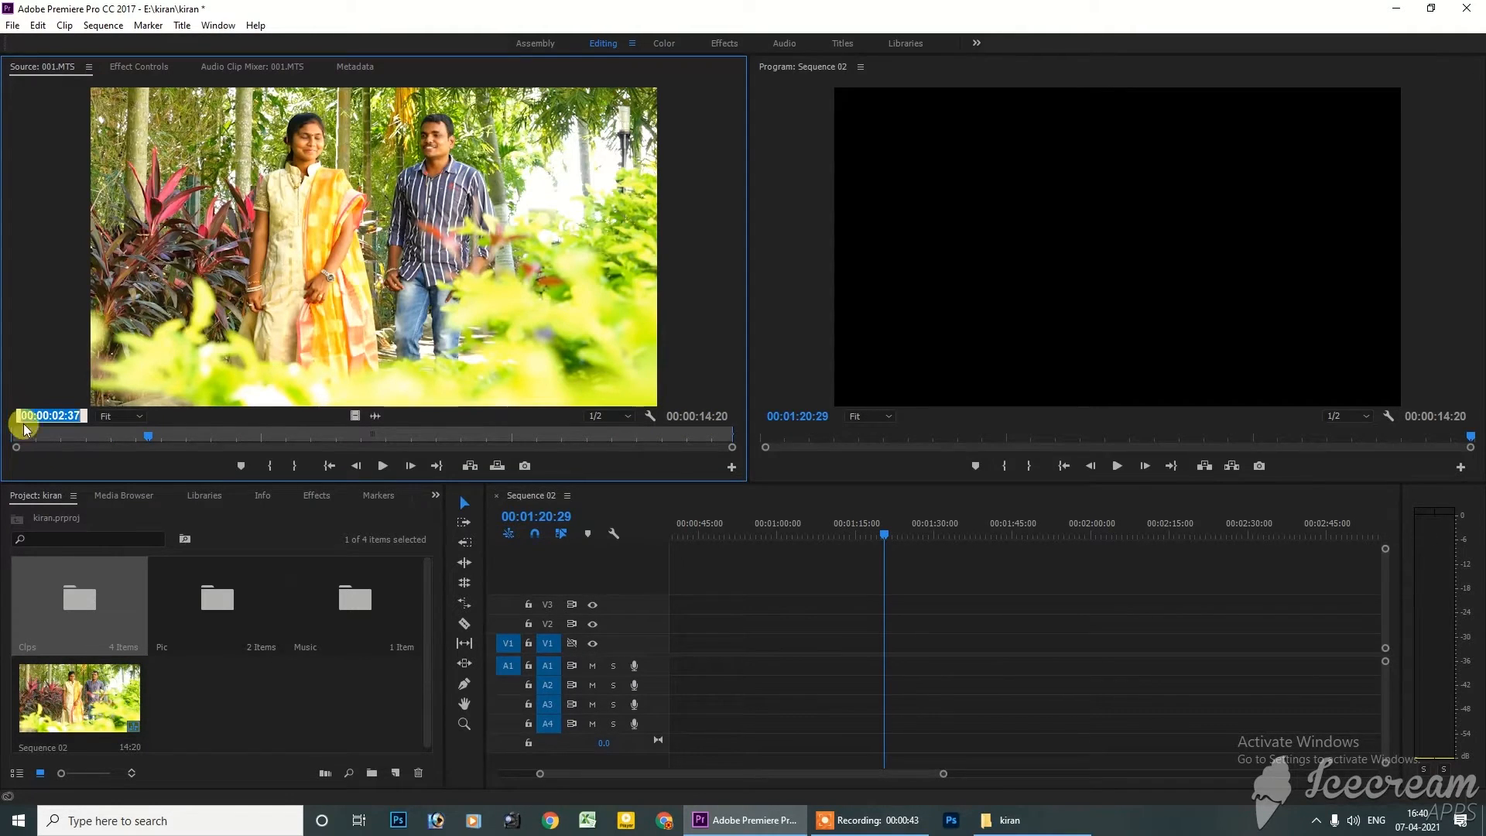
left_click(81, 435)
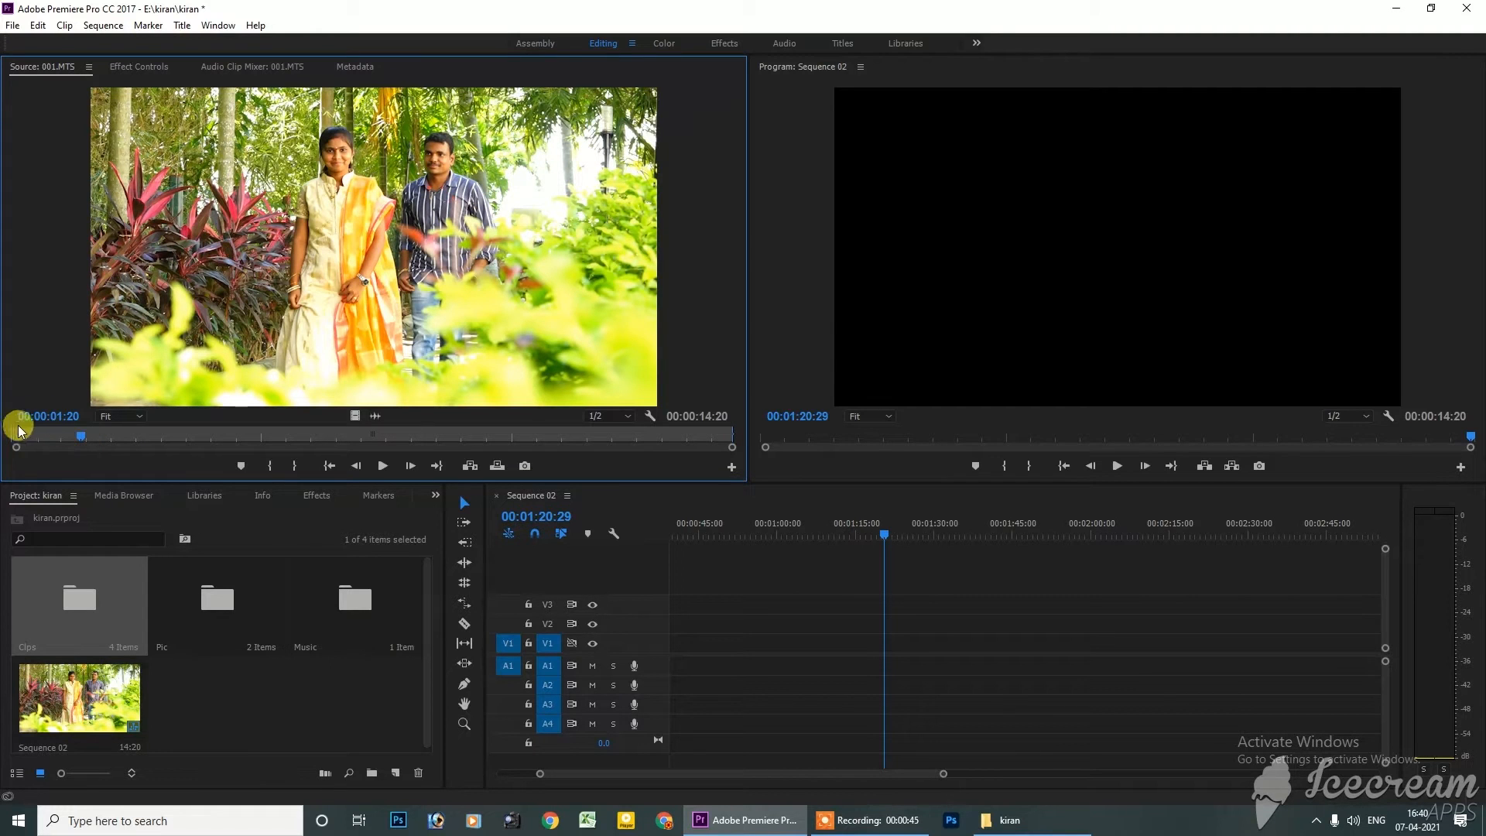
left_click(58, 417)
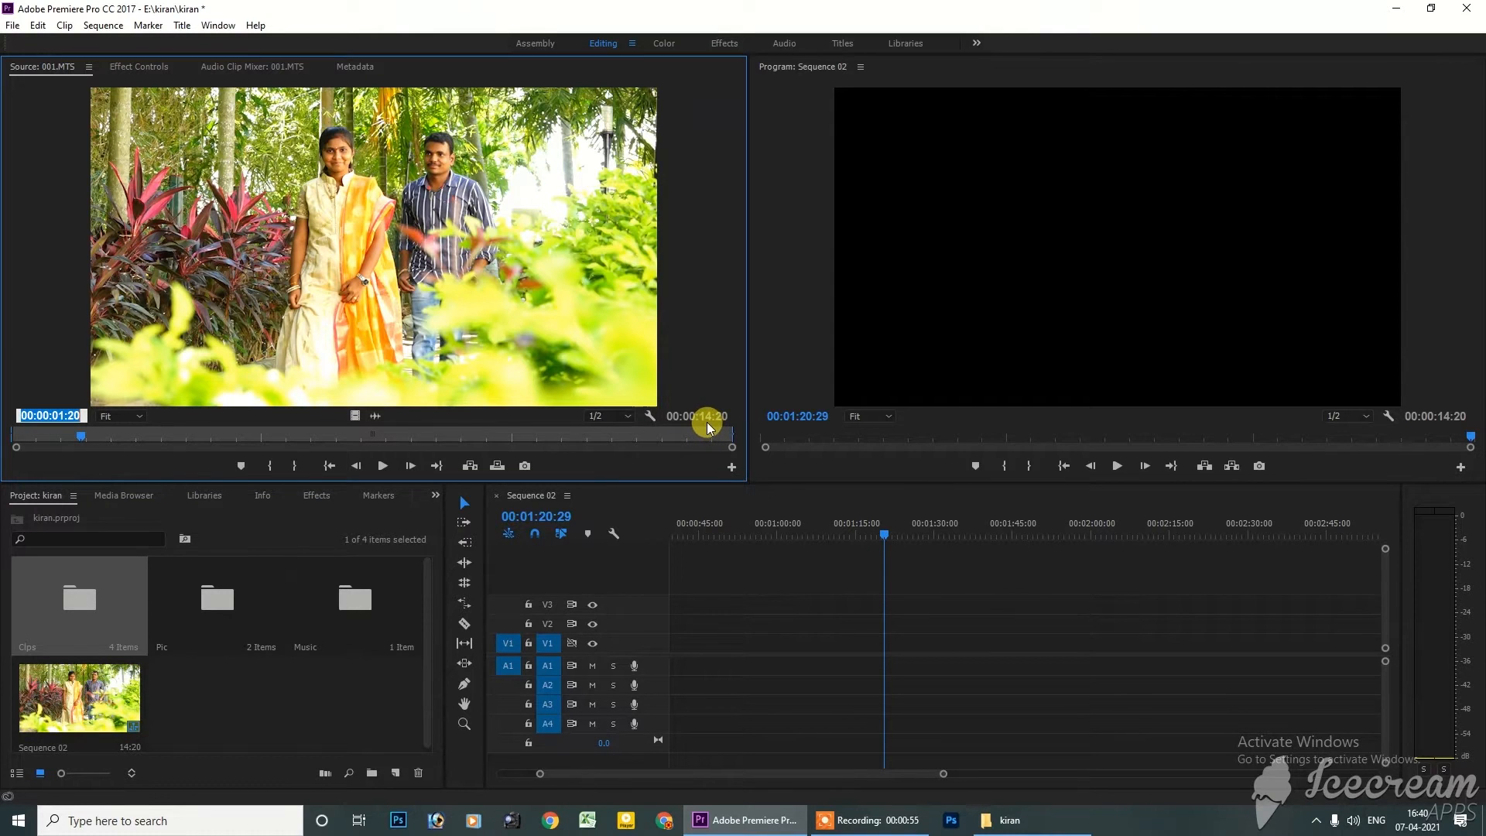
left_click(64, 415)
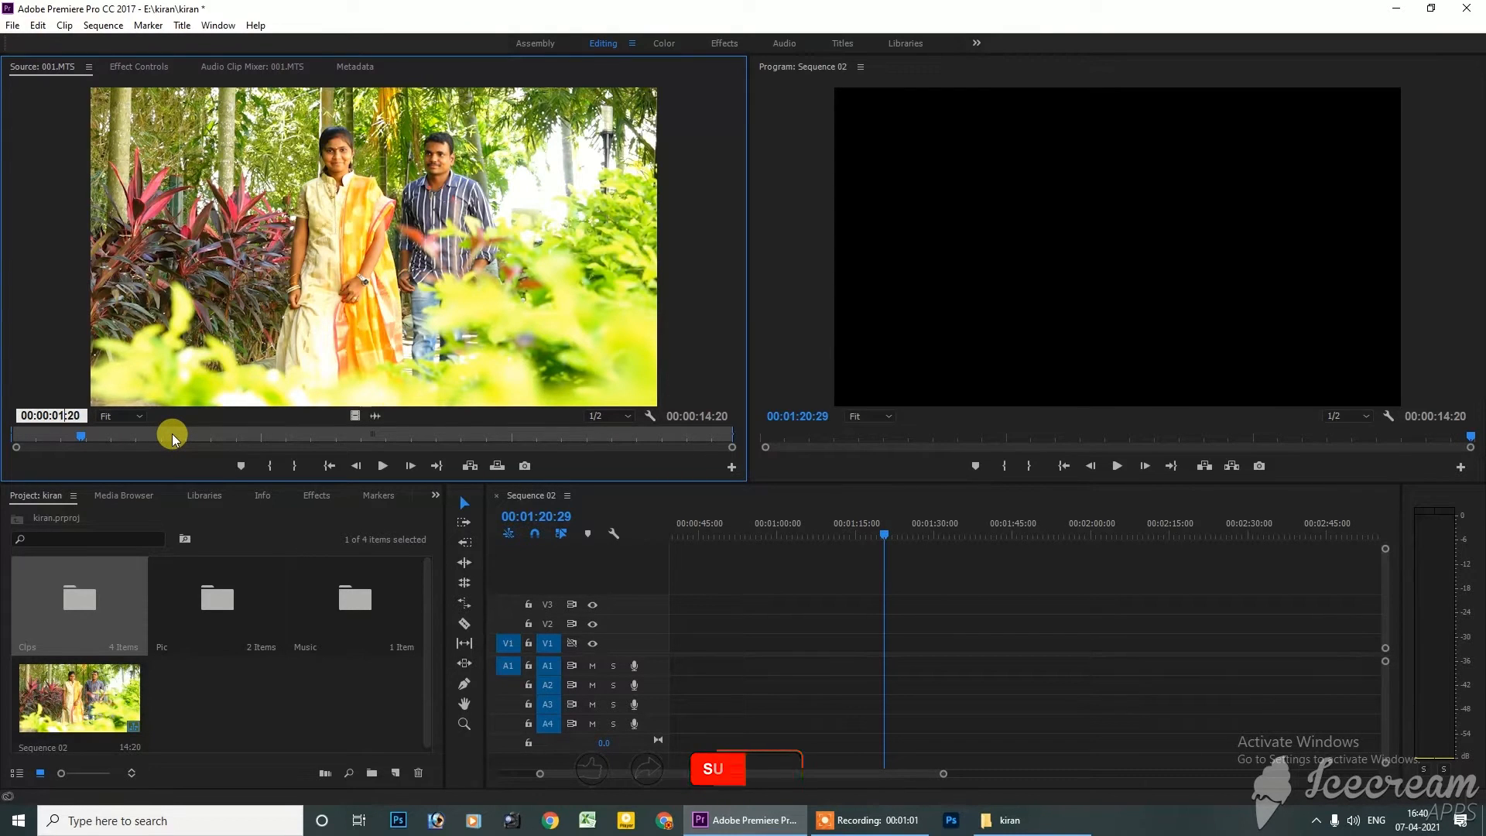
key("BackSpace")
key("BackSpace")
type("10")
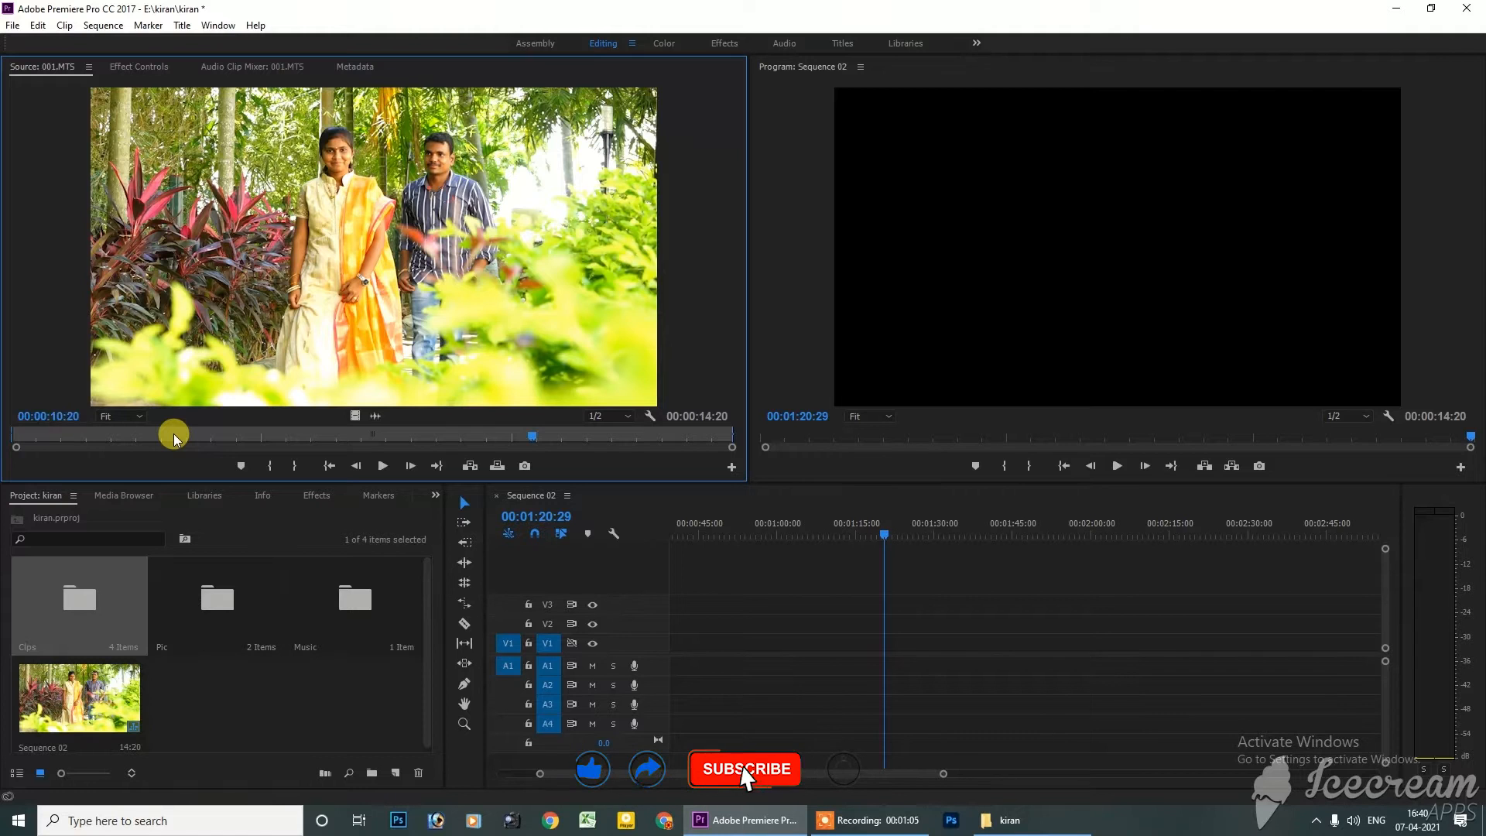
key("Return")
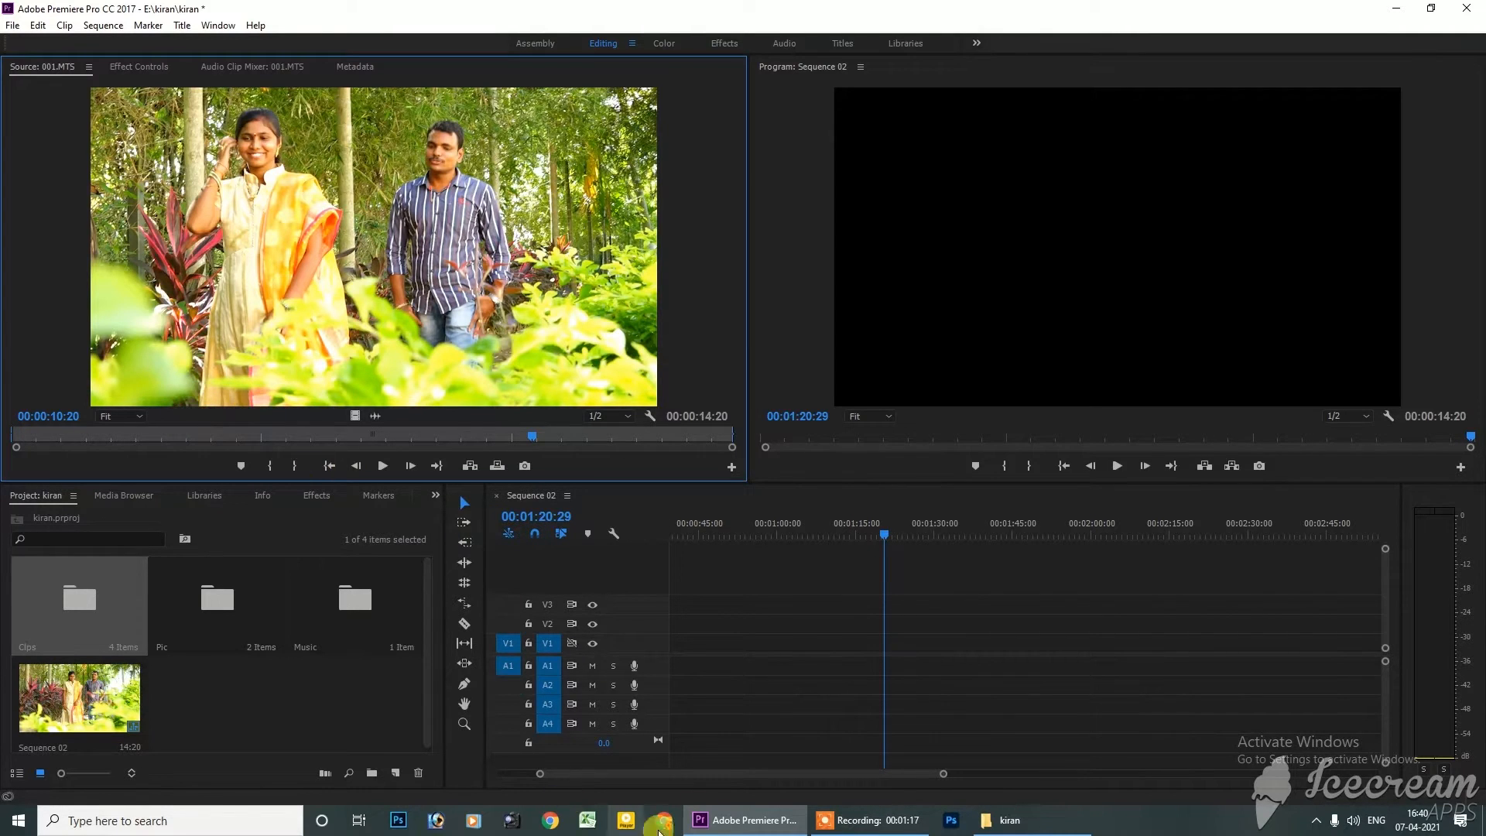
Clear the existing clip from Sequence 02 and place source clip 001.MTS with video and audio at the sequence start on V1 and A1
left_click(750, 506)
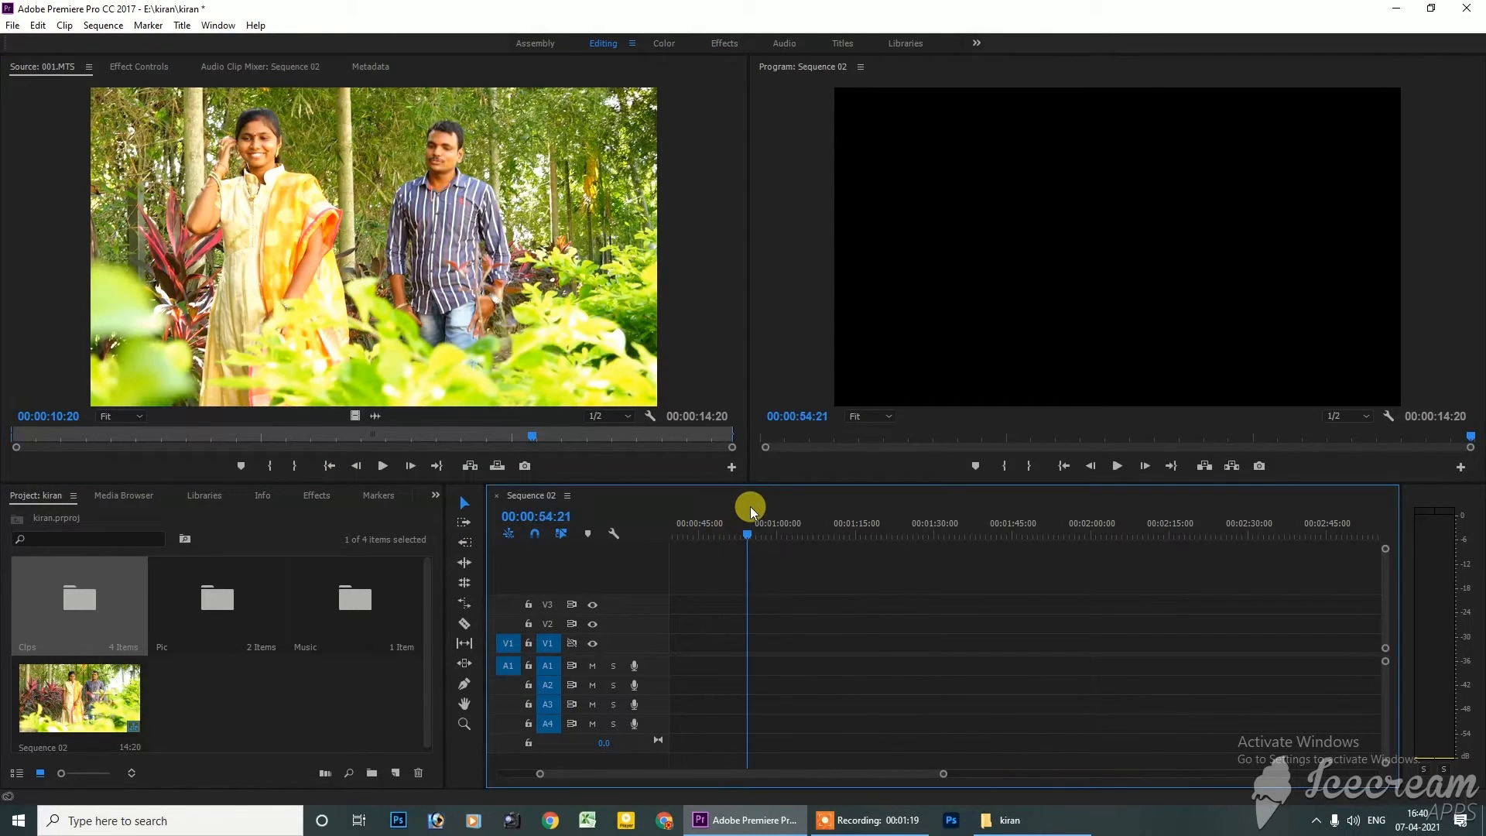
key("Home")
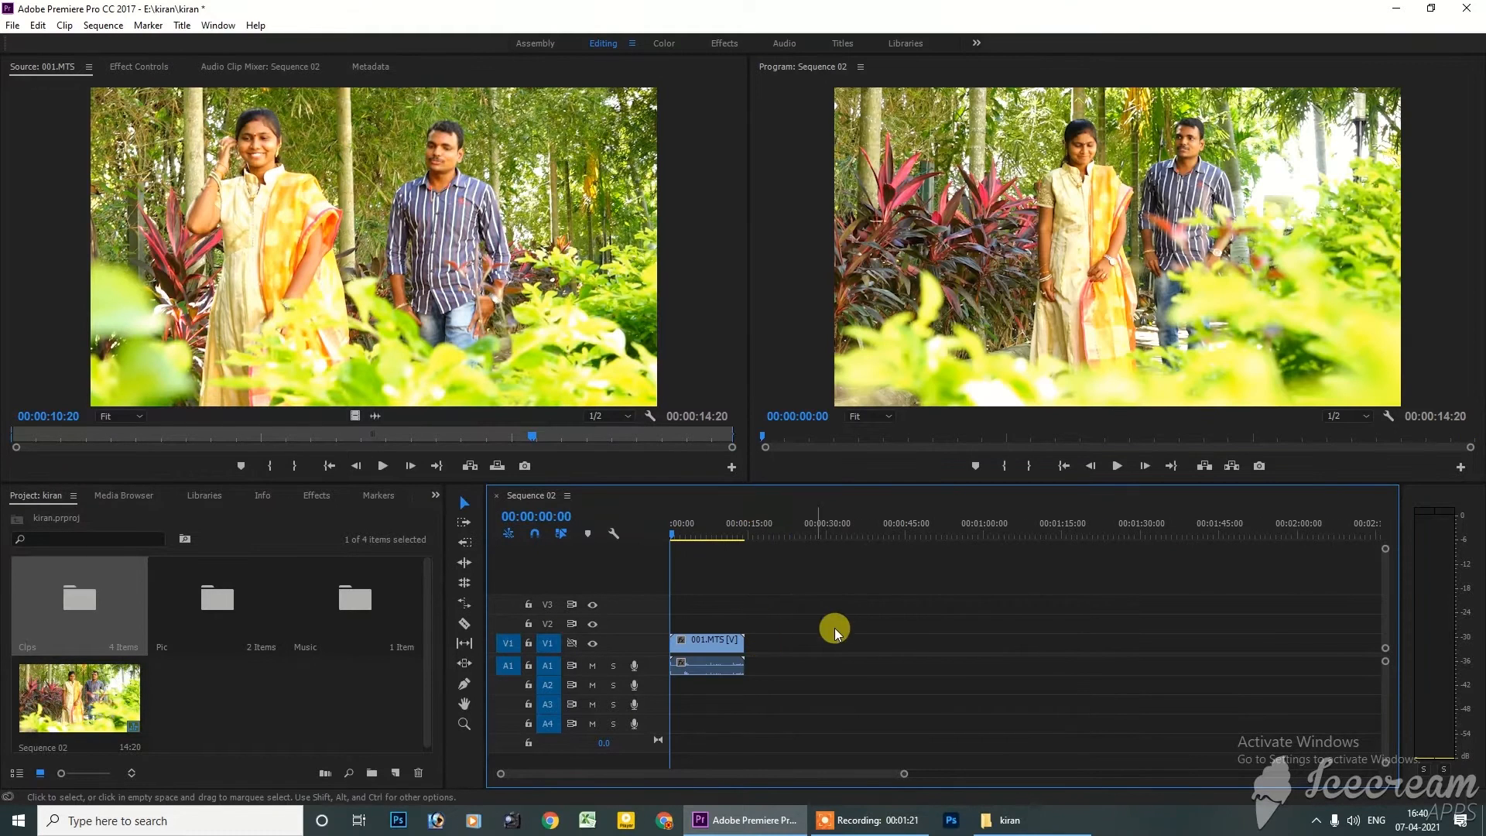
left_click_drag(812, 603, 634, 754)
key("Delete")
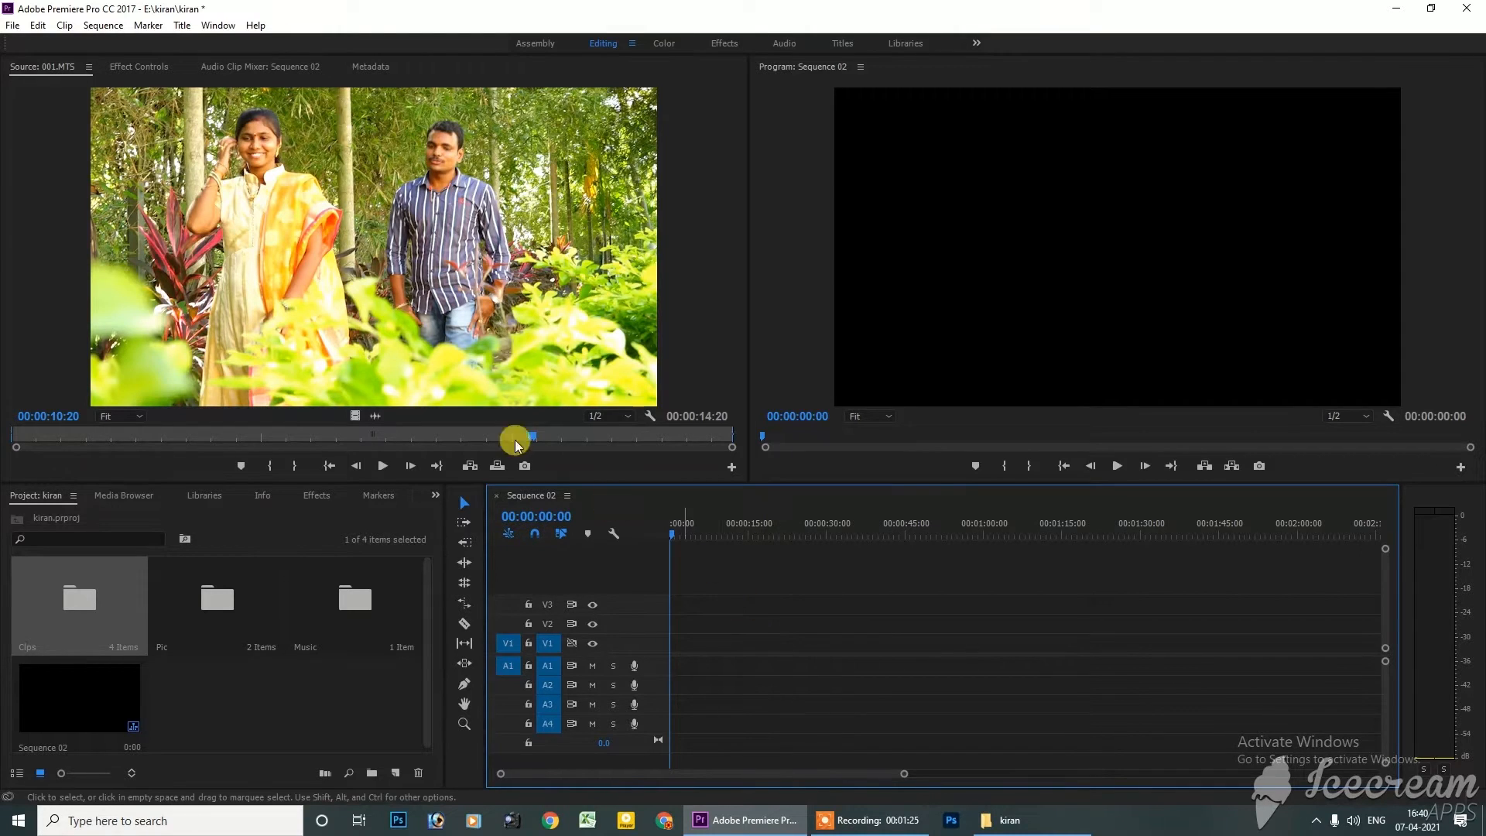
left_click(337, 223)
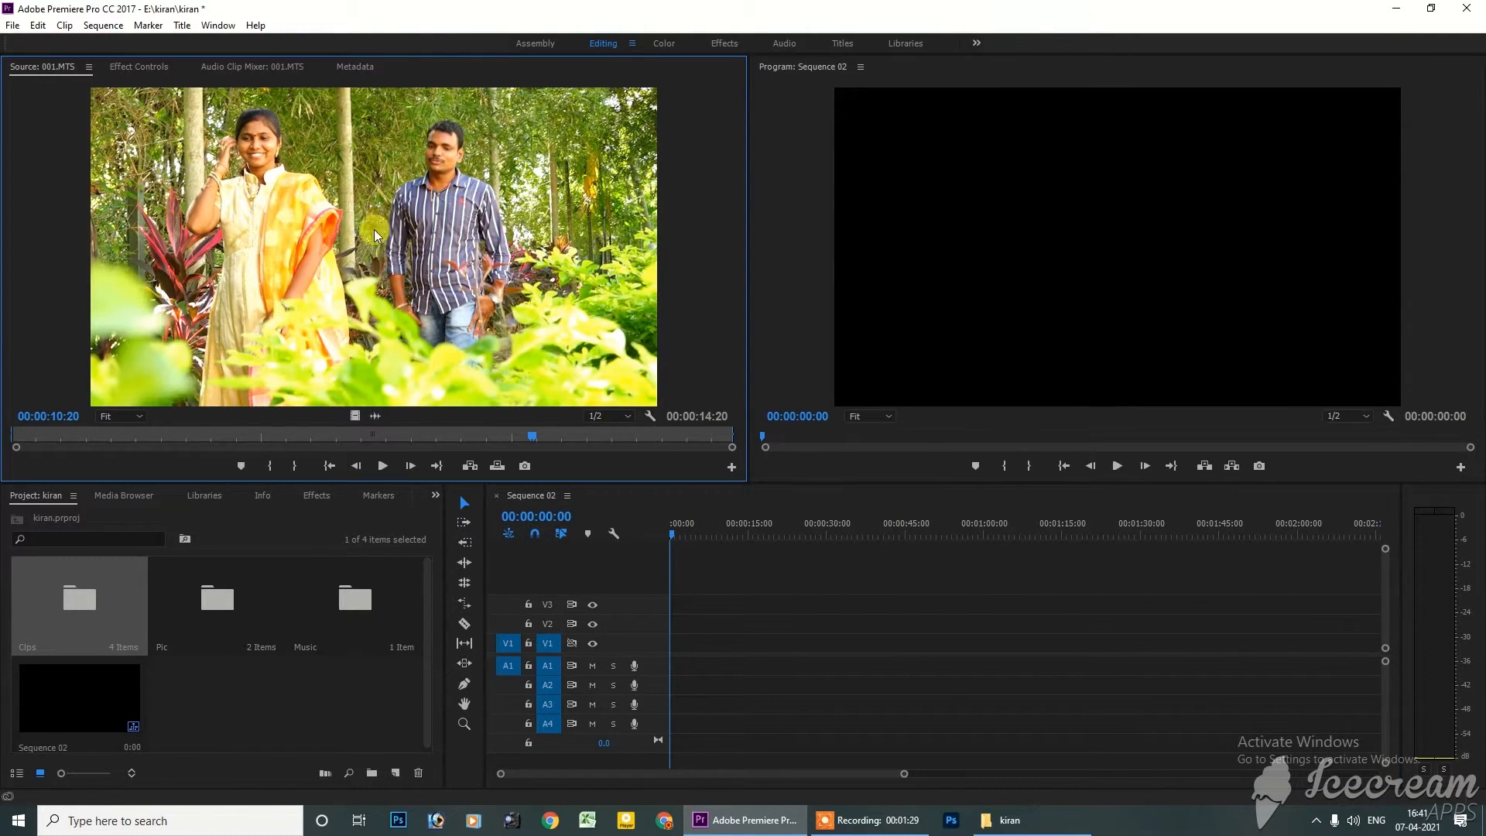
left_click_drag(372, 220, 658, 647)
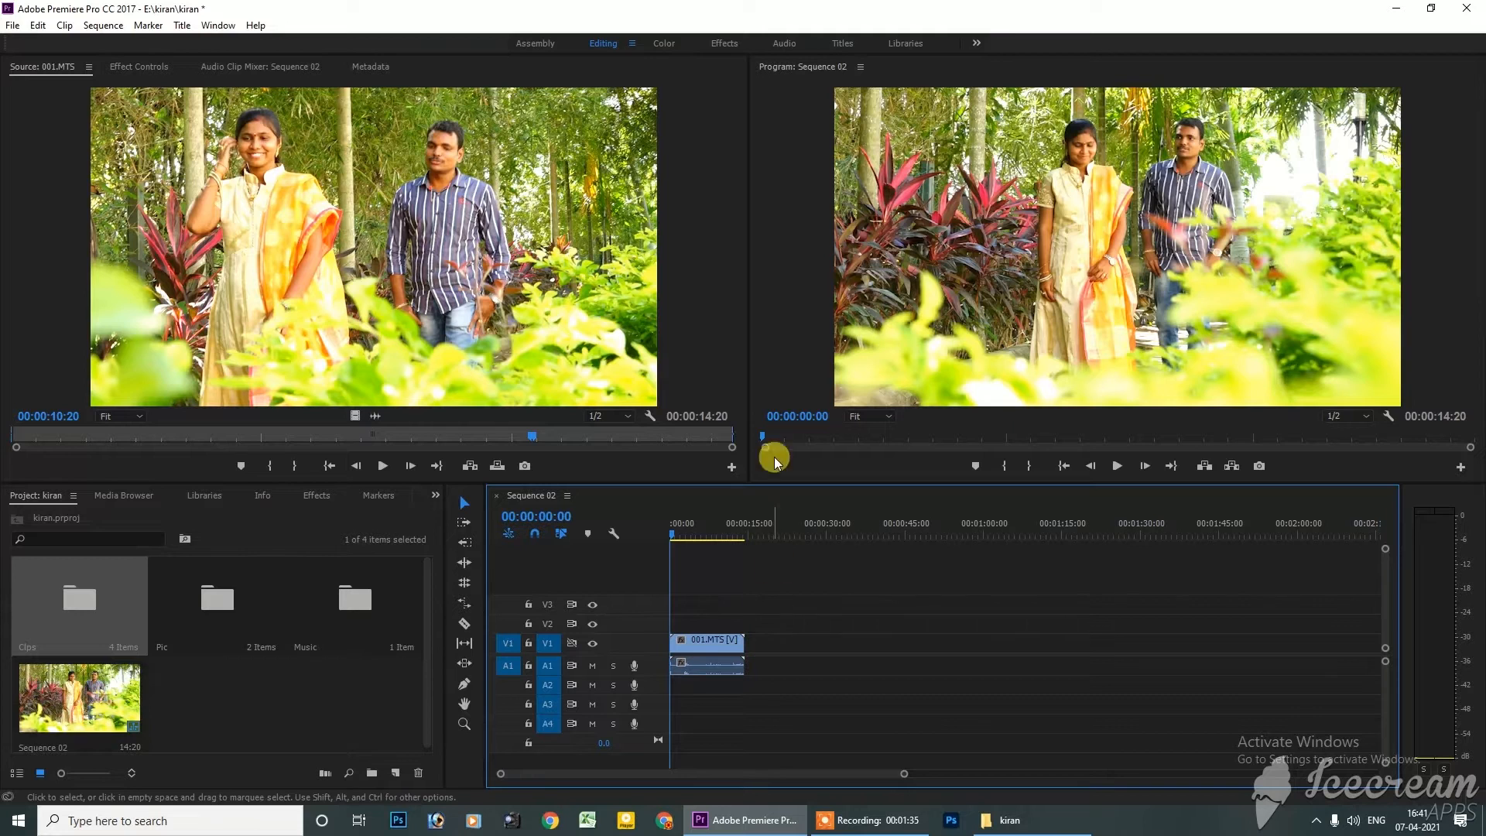
Add only the source clip's video to V1 at about 22 seconds and only its audio to A1 at about 39 seconds
left_click(352, 416)
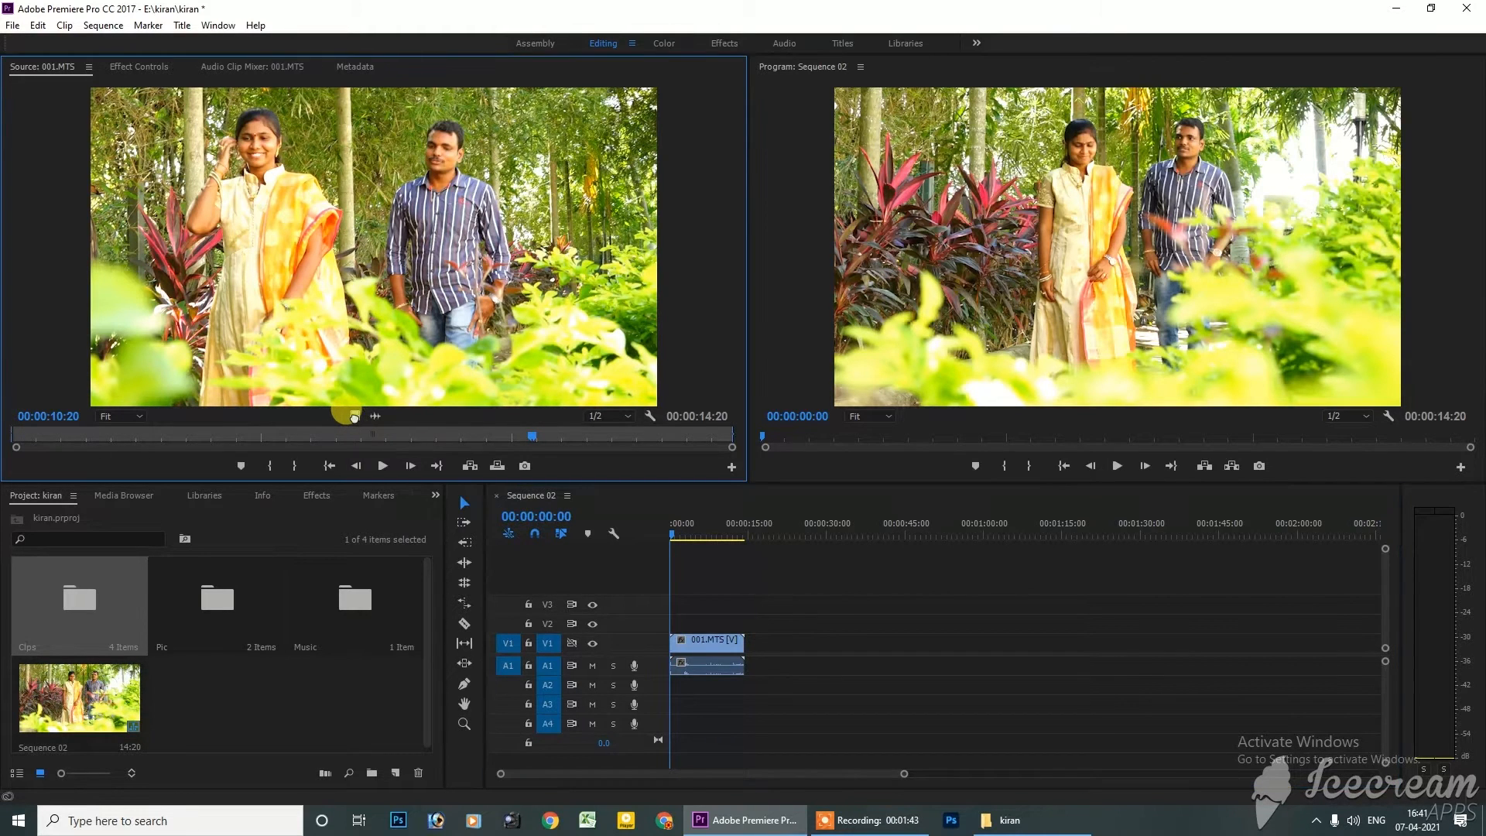
left_click_drag(353, 418, 764, 630)
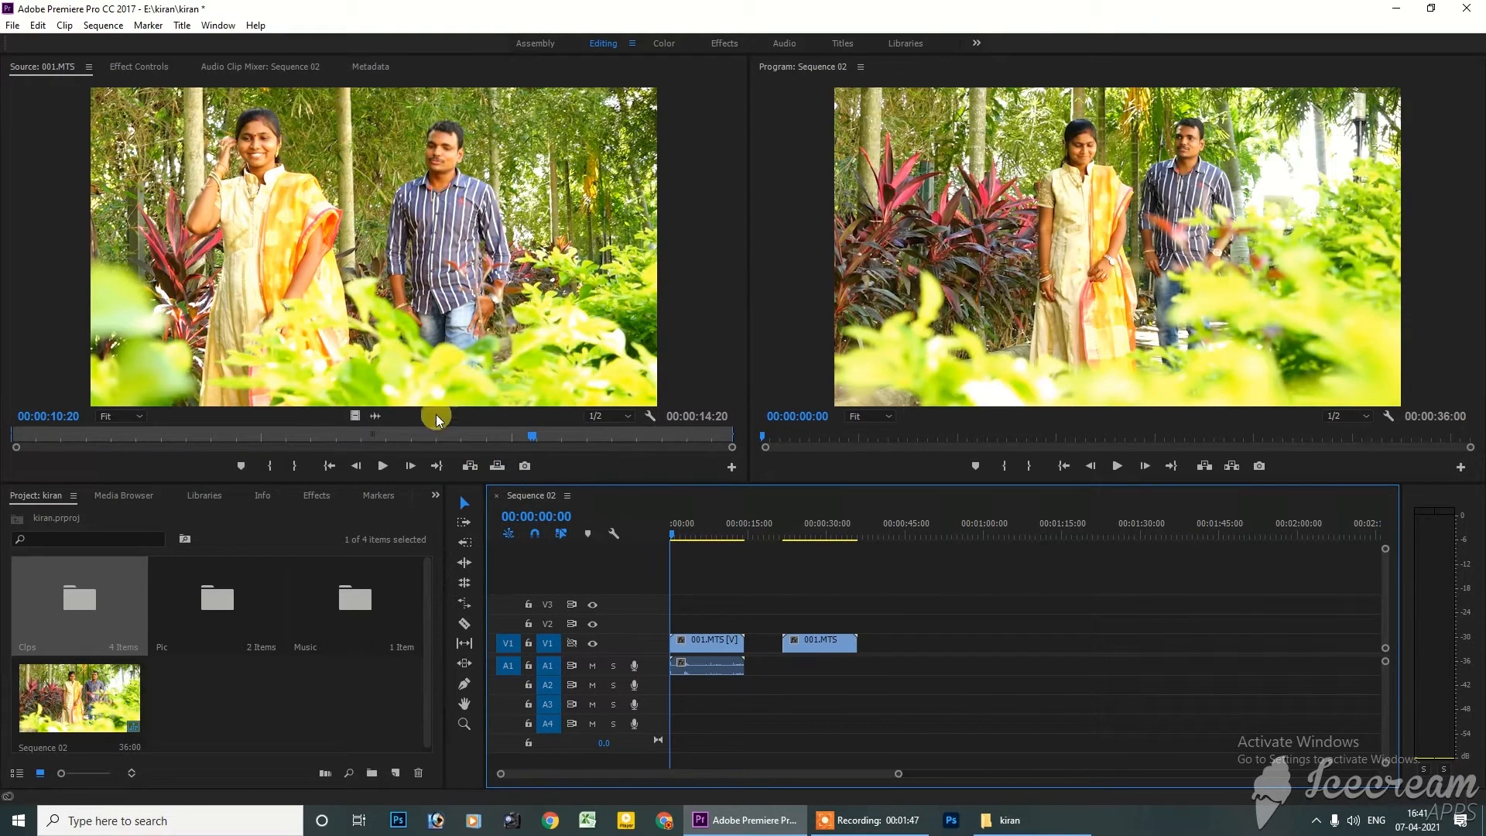
left_click(376, 418)
left_click_drag(374, 418, 873, 666)
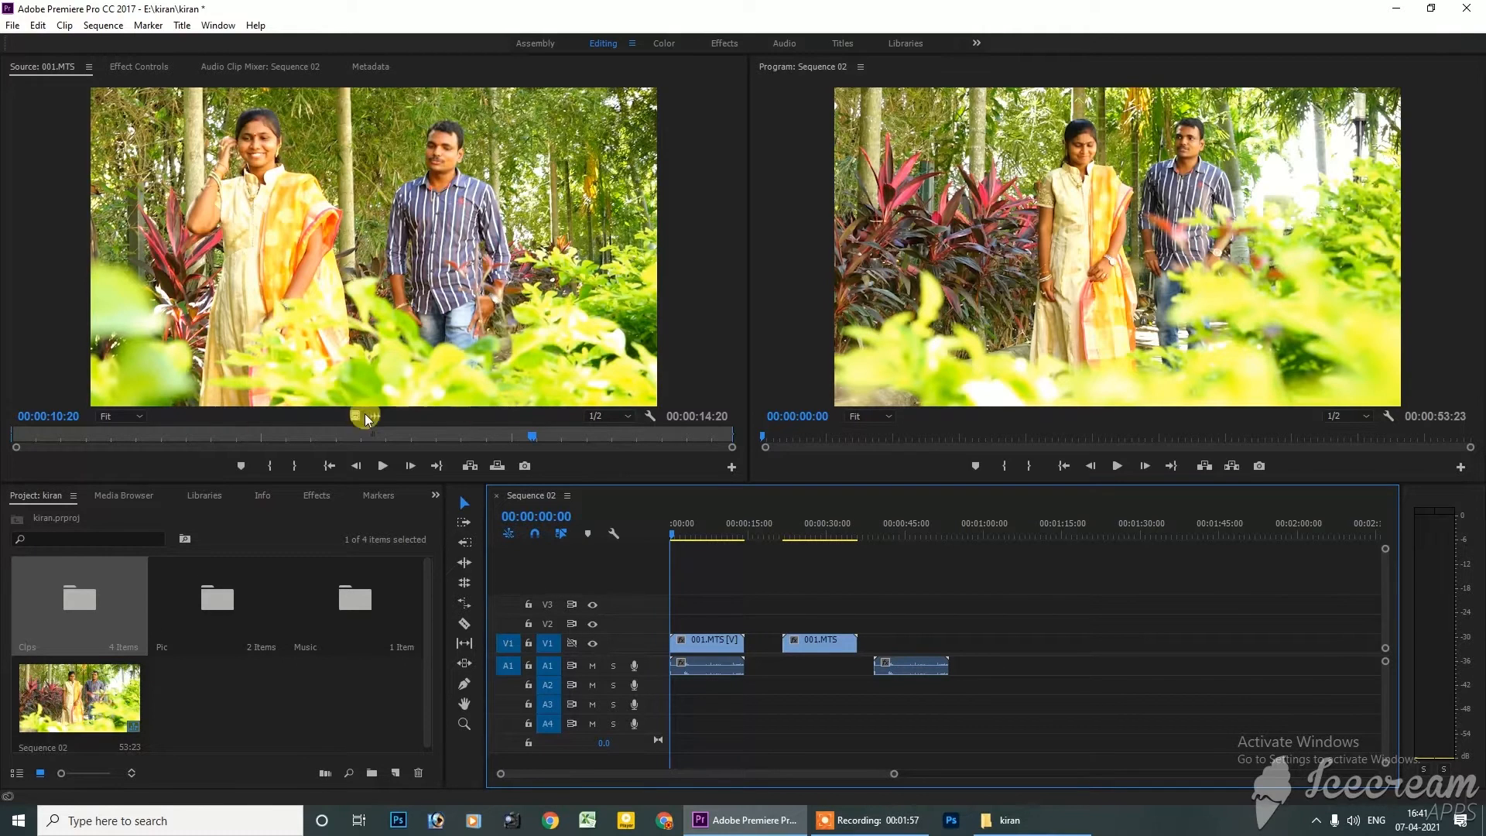
Try the source monitor's zoom level at 10% and 150%, and return it to Fit
left_click(133, 416)
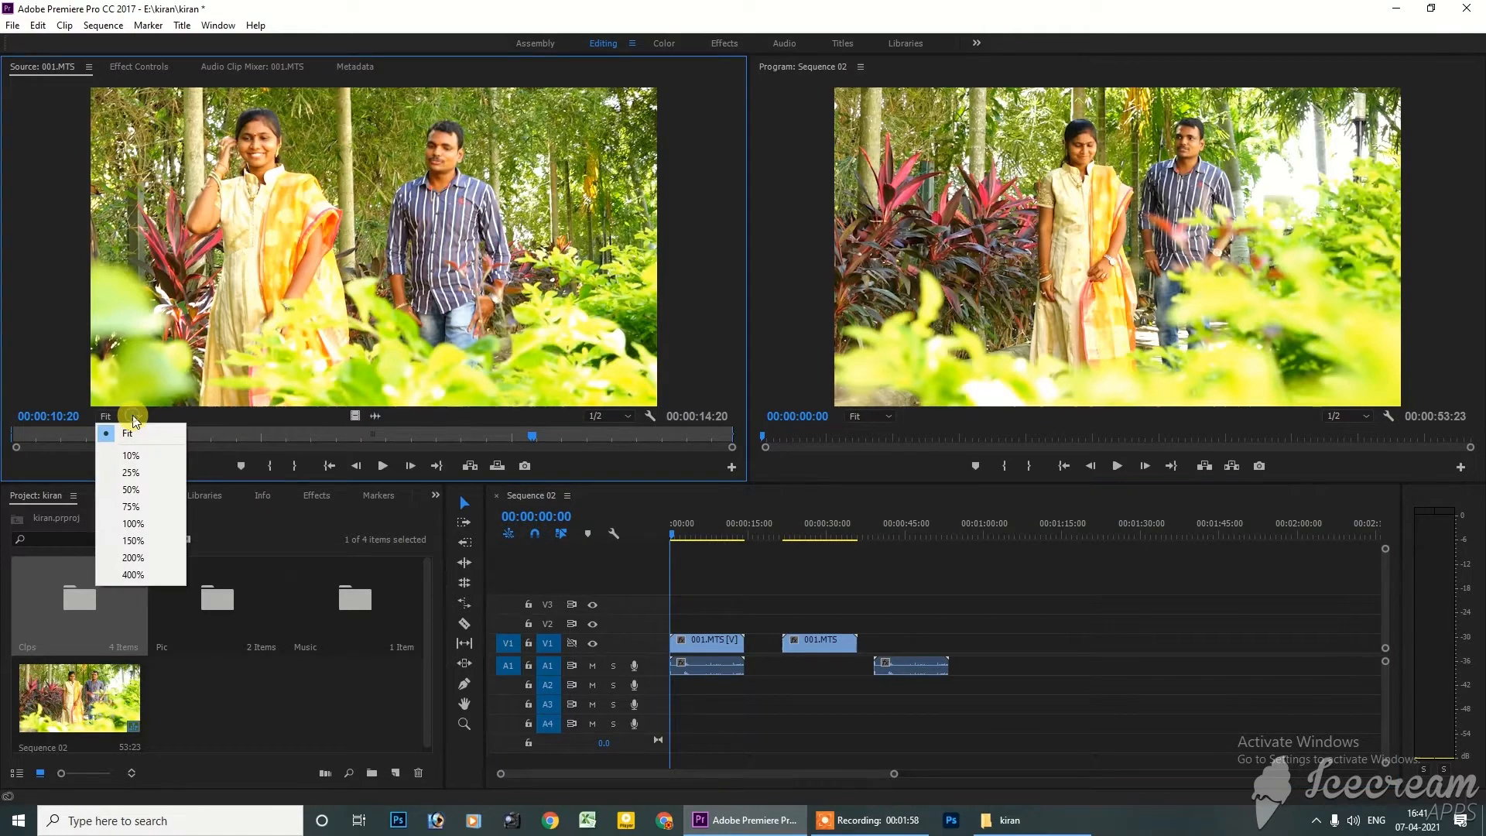
left_click(133, 462)
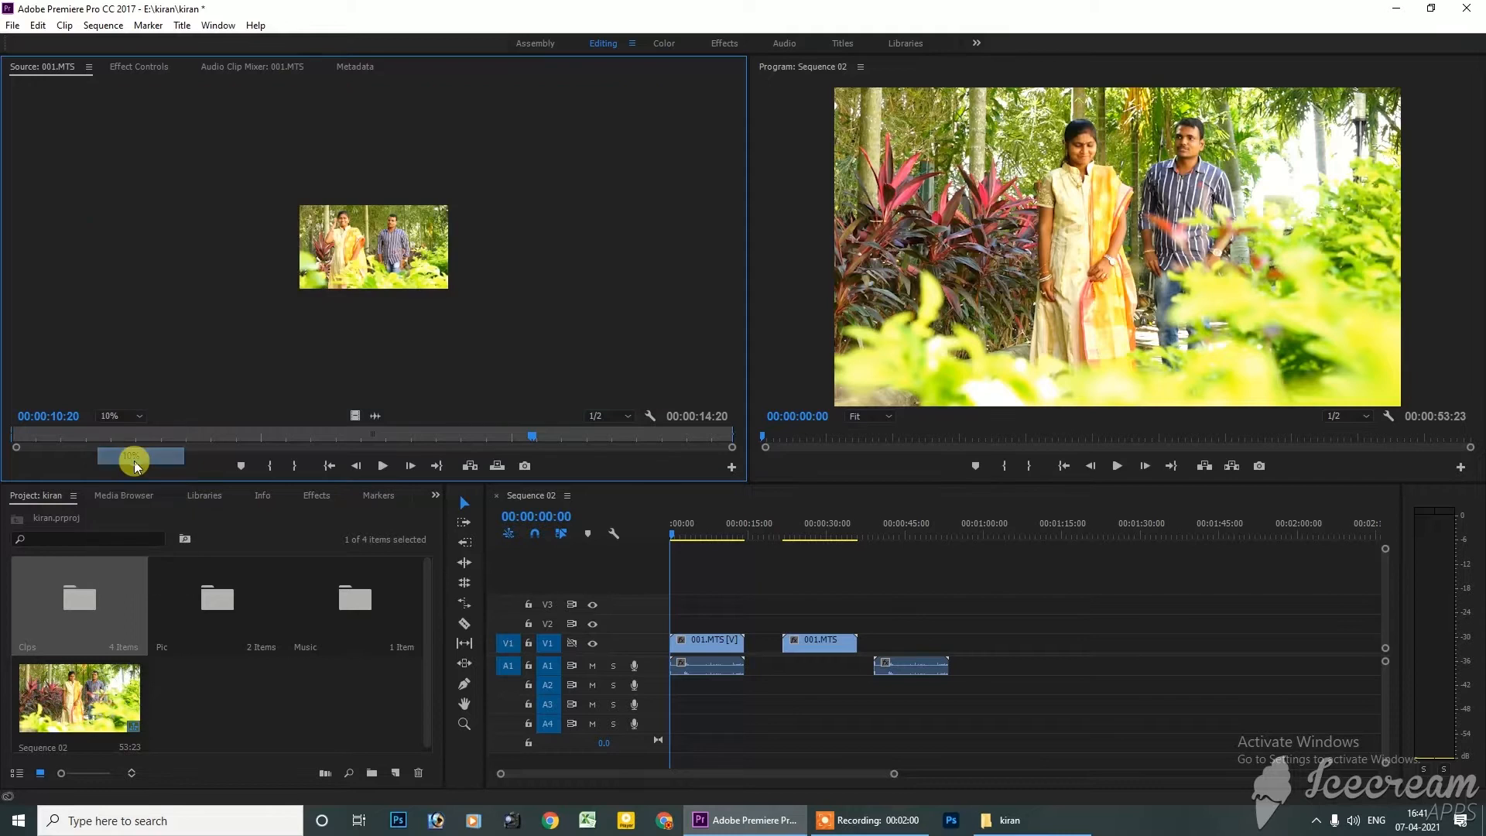
left_click(137, 415)
left_click(145, 536)
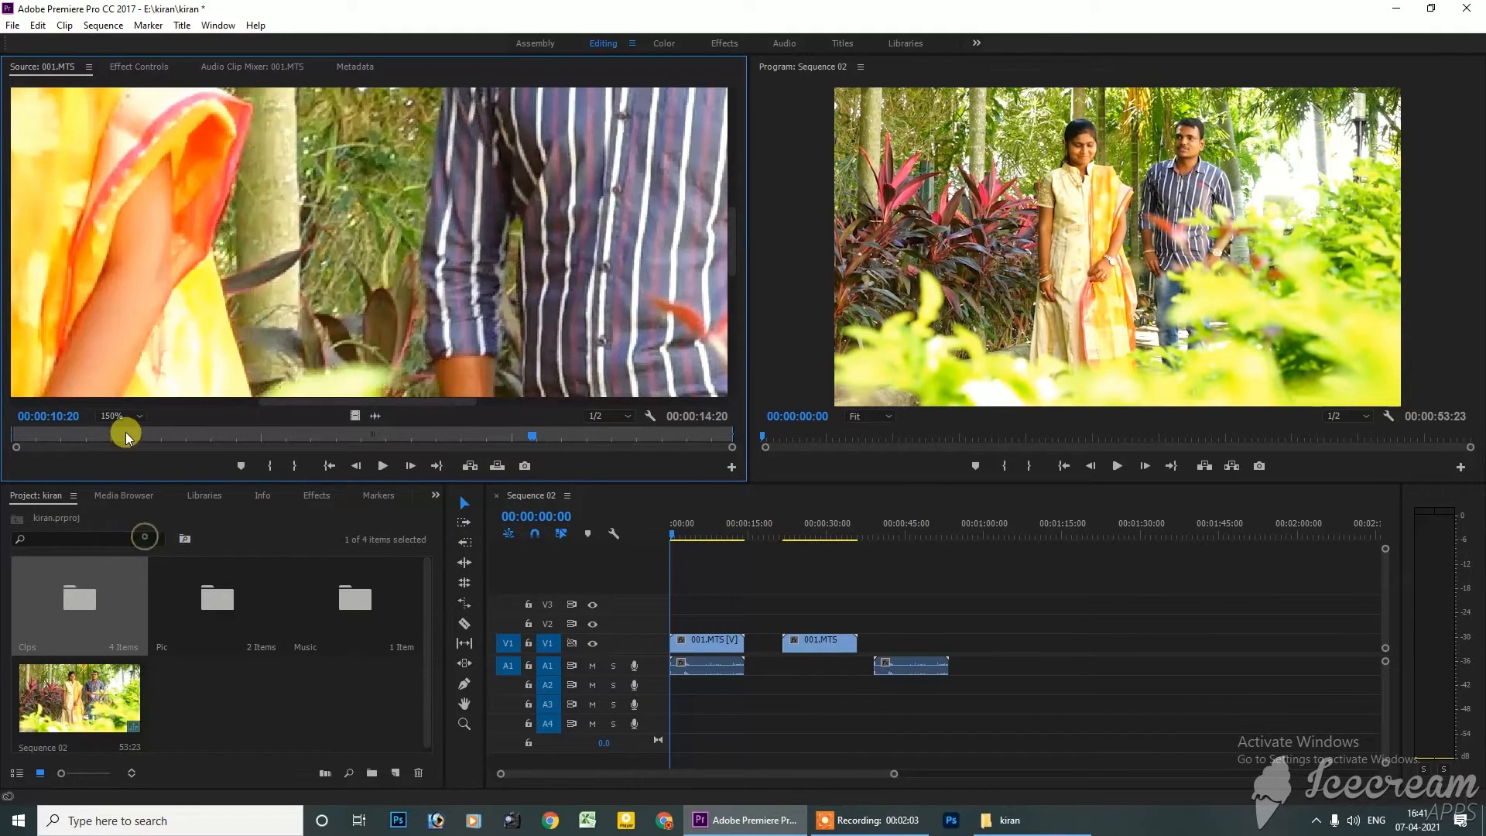
left_click(129, 420)
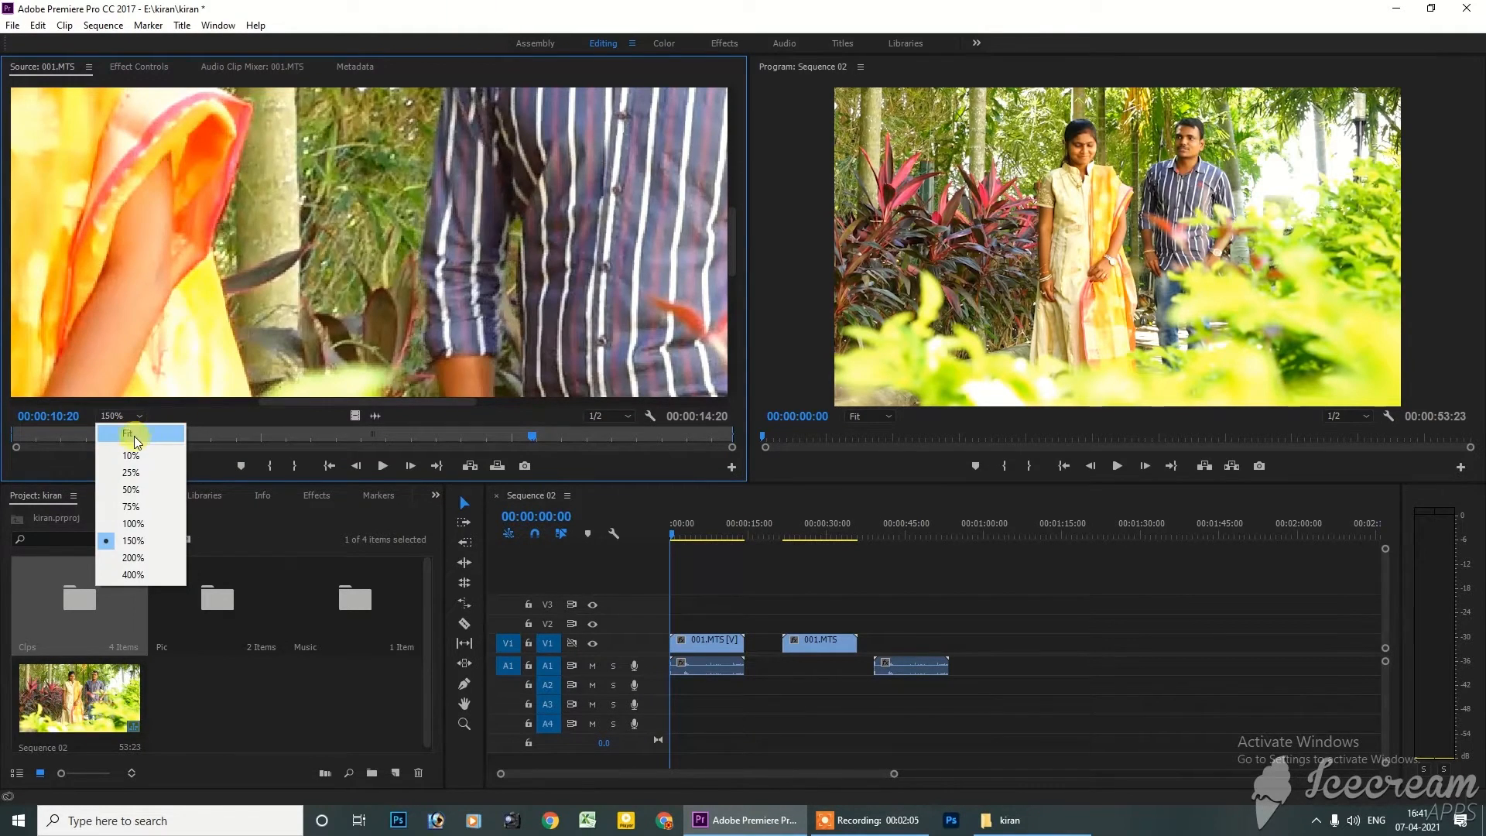
left_click(137, 442)
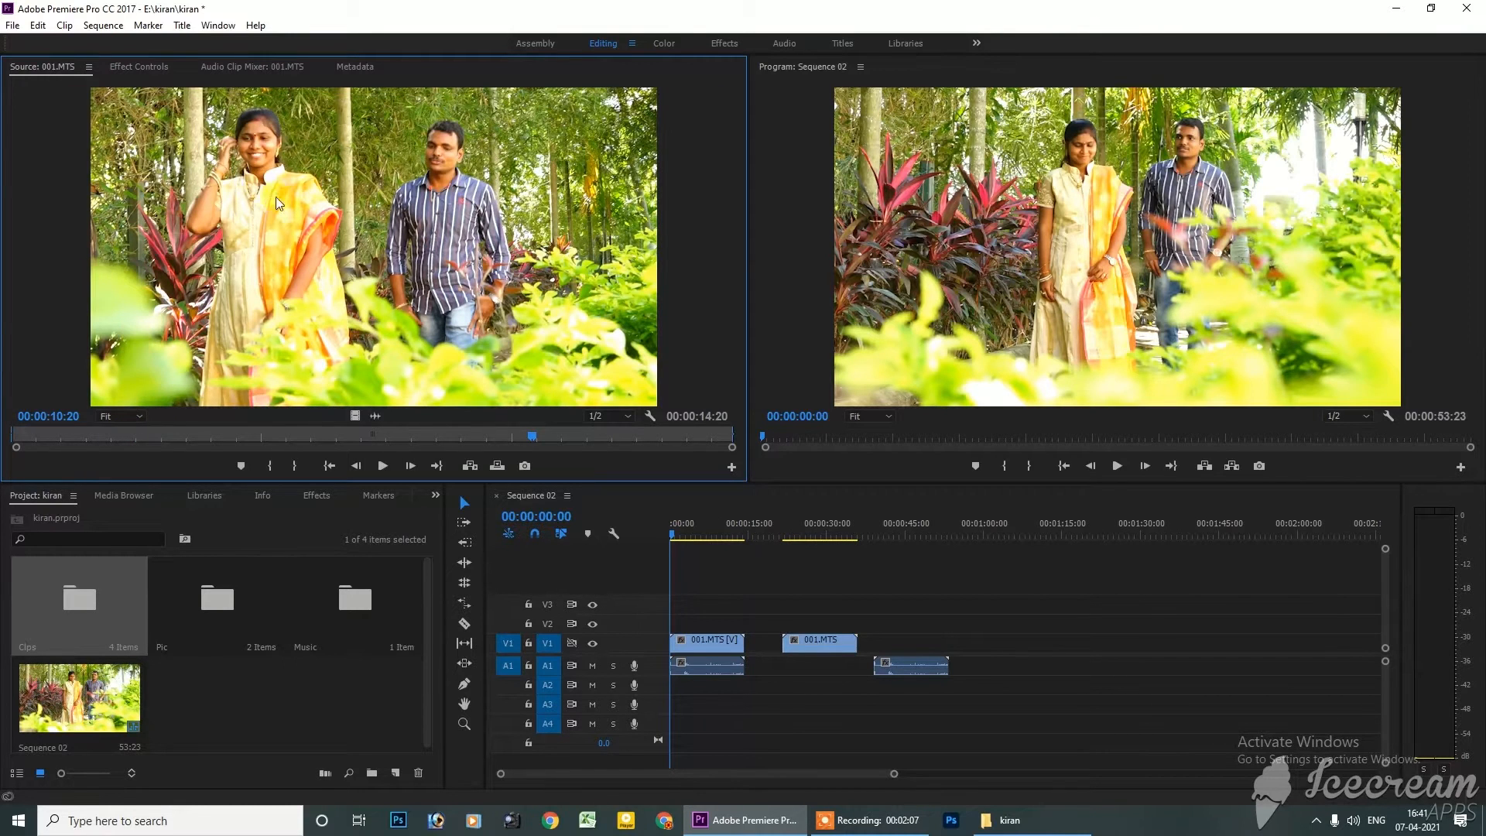
Review the source monitor's playback resolution options and choose 1/2
left_click(628, 418)
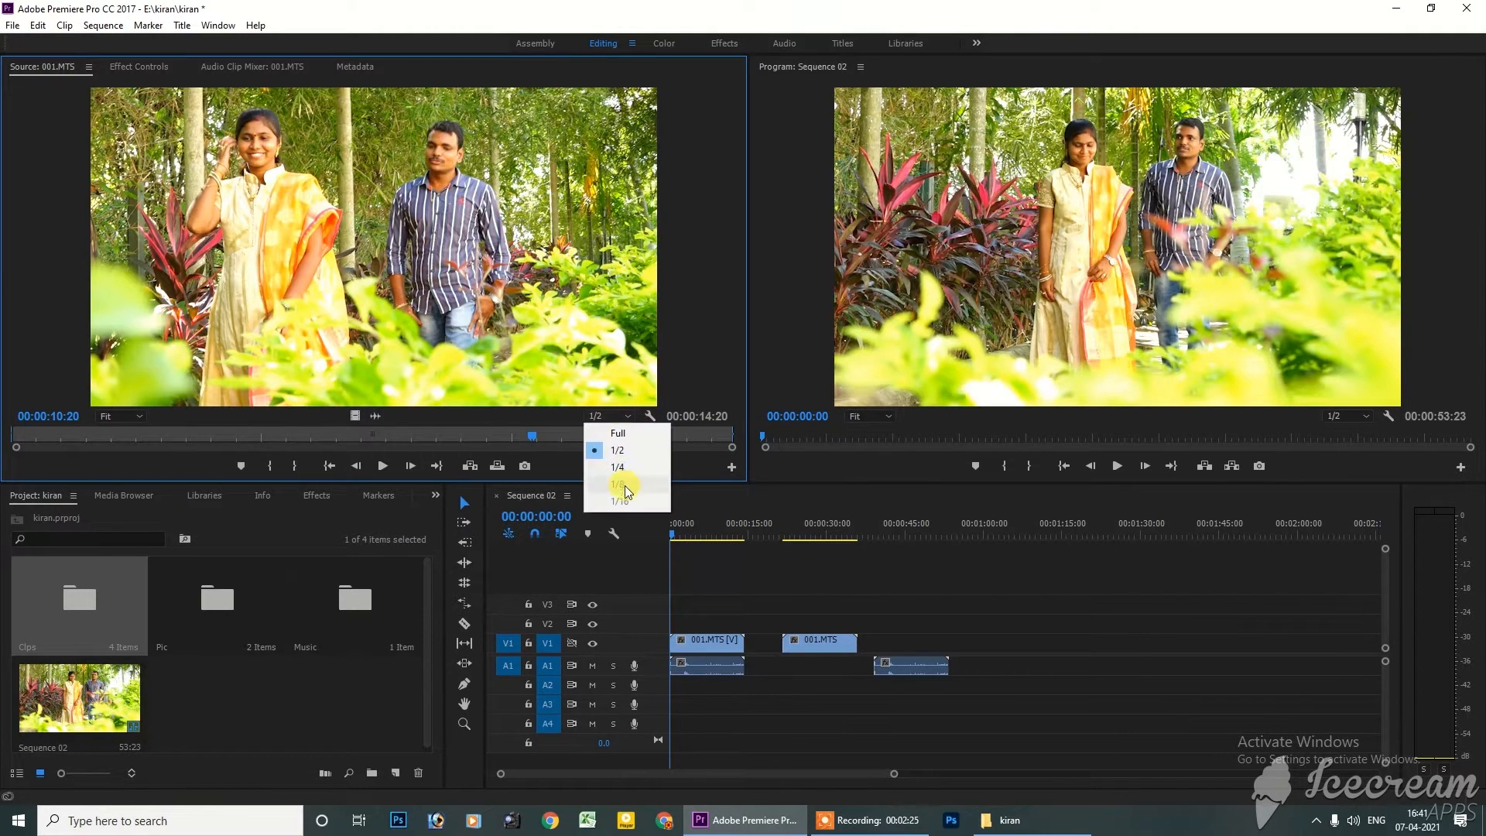
left_click(627, 451)
left_click(629, 420)
left_click(620, 452)
left_click(624, 420)
left_click(620, 450)
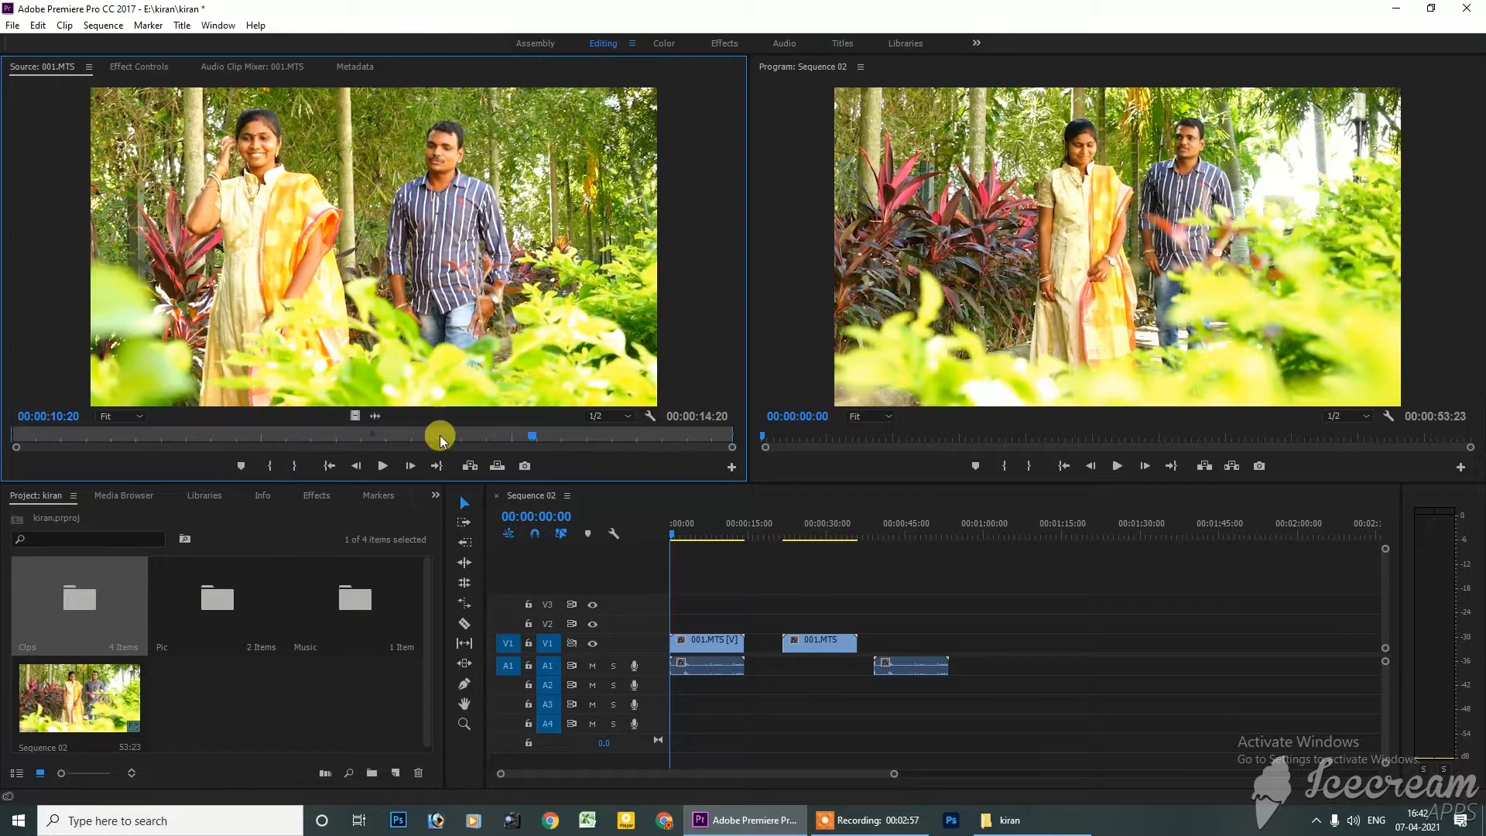
Add a marker to the source clip at 00:00:00:26
left_click(281, 435)
left_click_drag(141, 443, 40, 441)
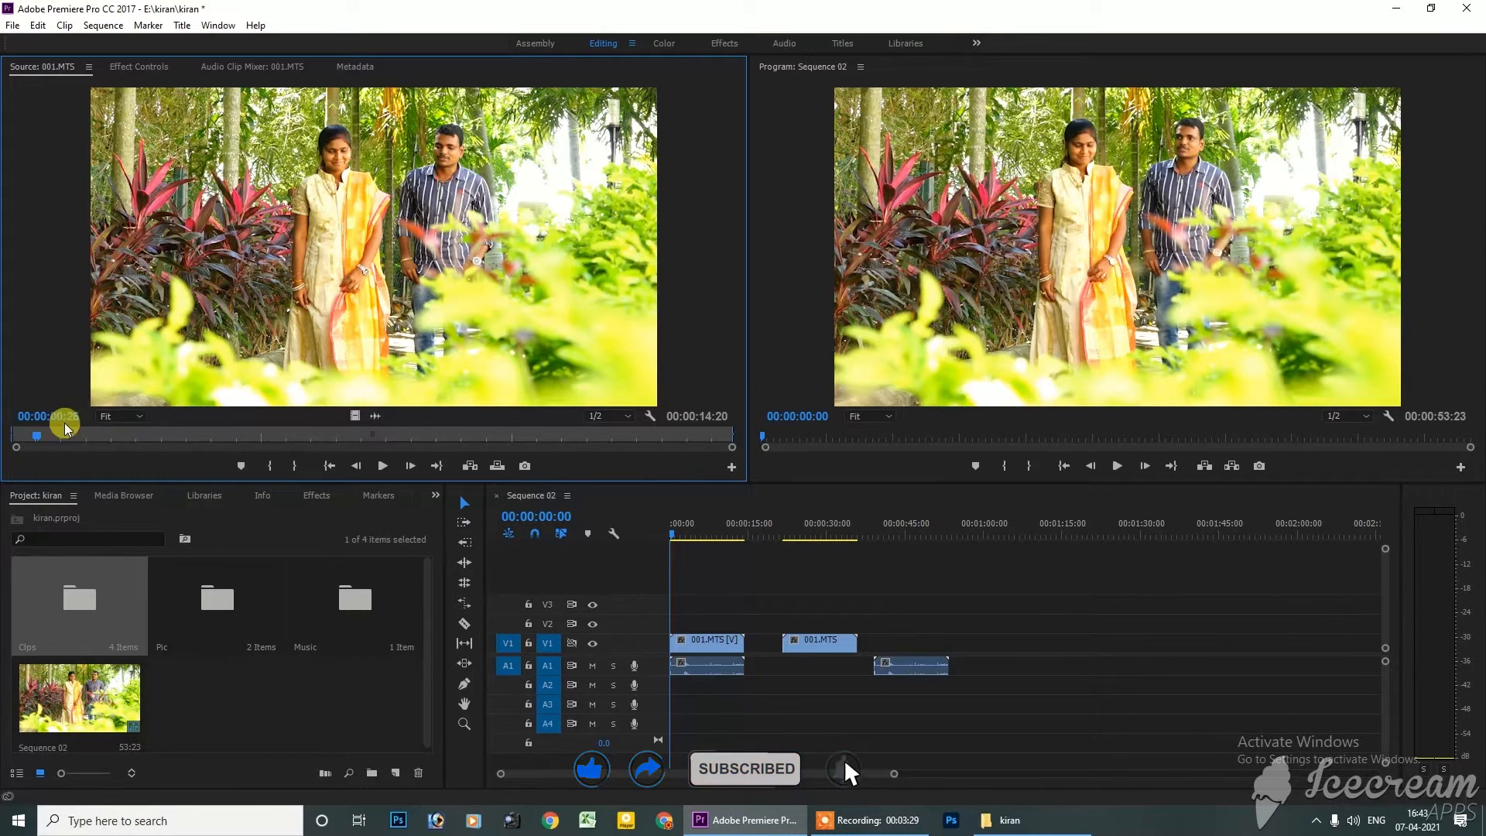
left_click(240, 467)
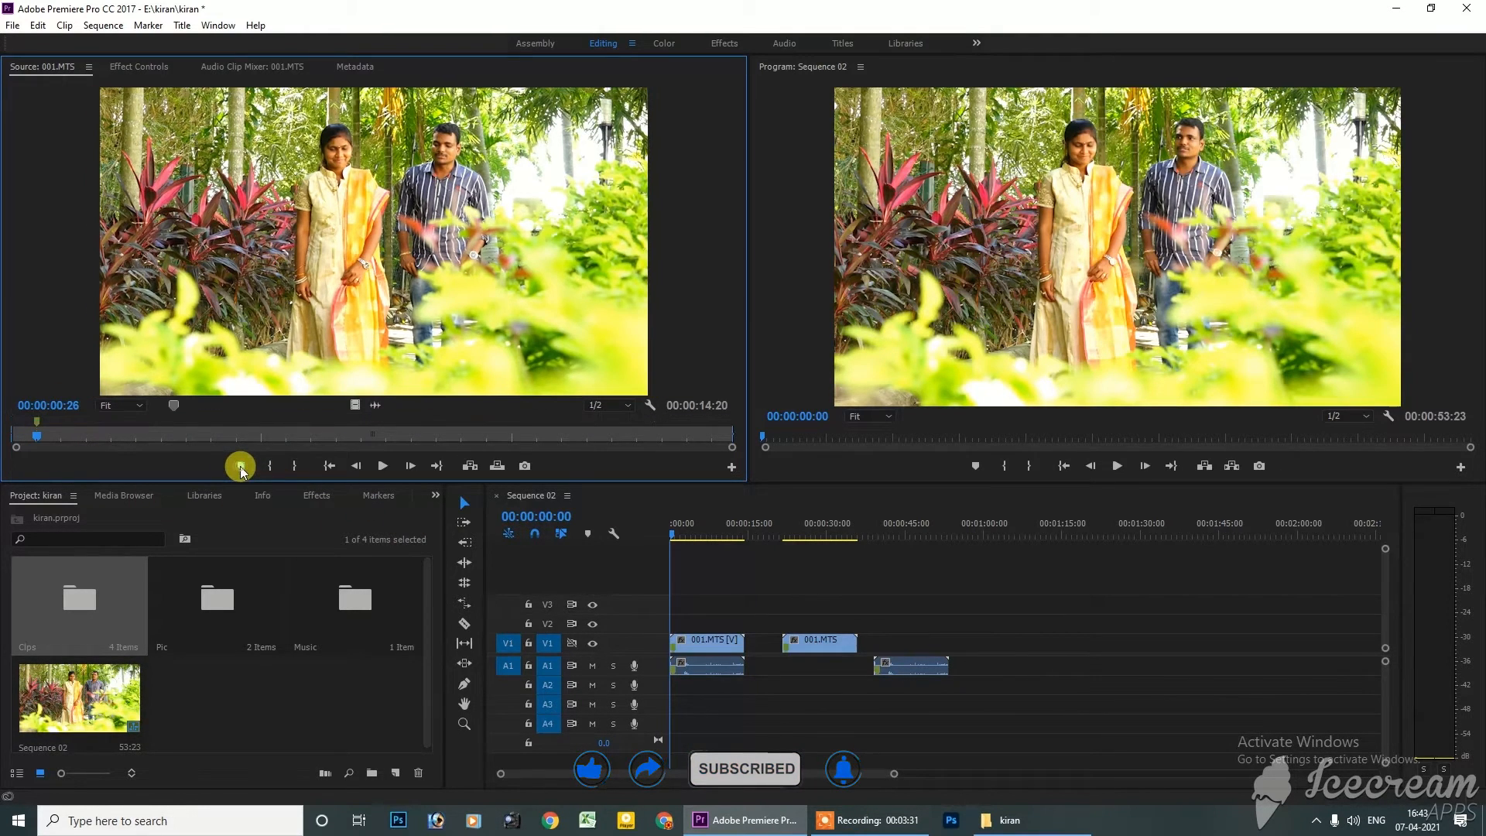
Name the source clip's marker "dic", add the comment "love", set its duration to 00:00:00:47 and colour it white
double_click(37, 422)
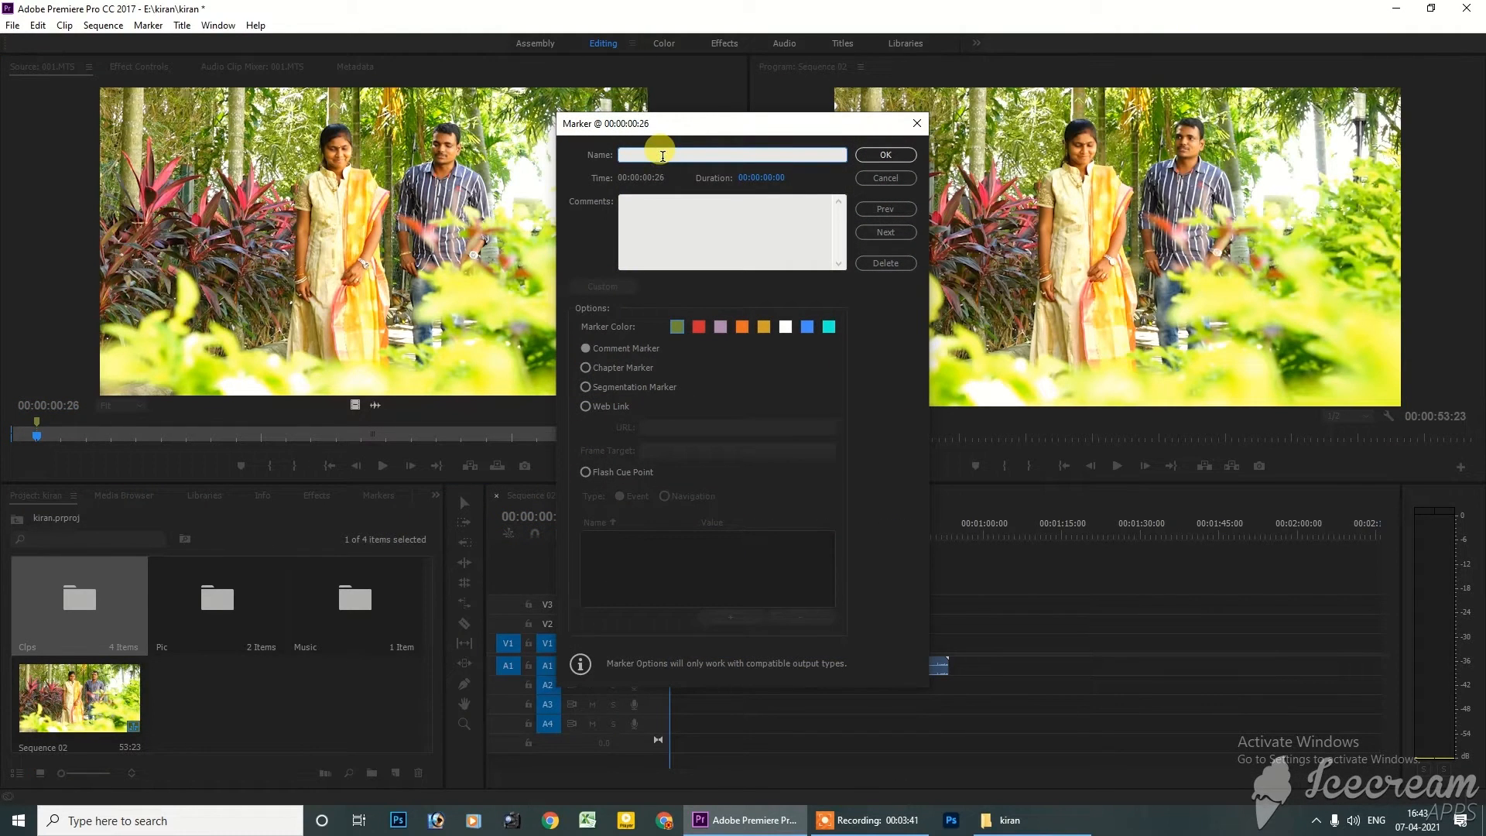
type("dic")
left_click(673, 216)
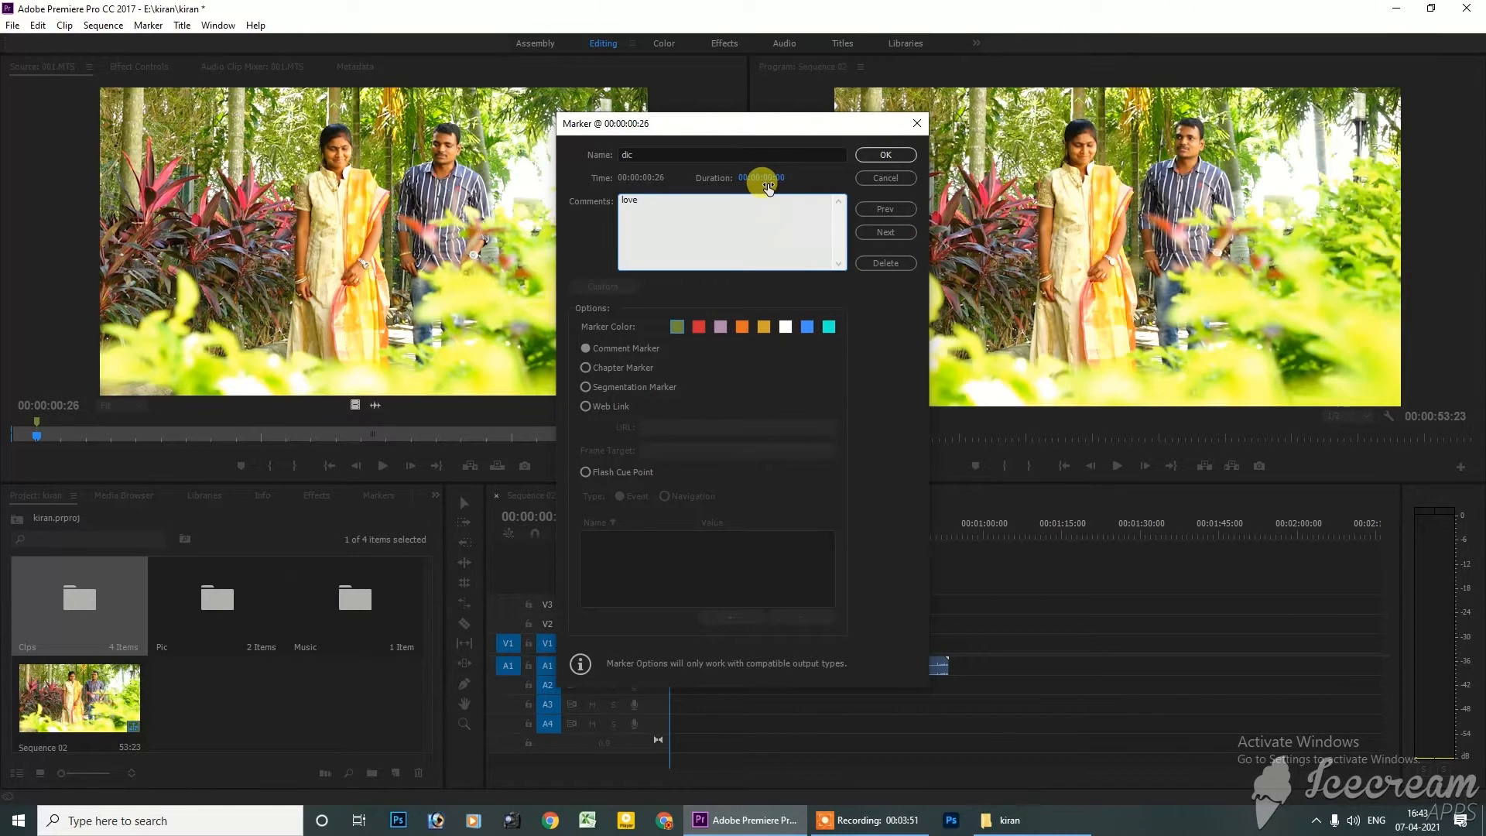
left_click_drag(780, 183, 830, 183)
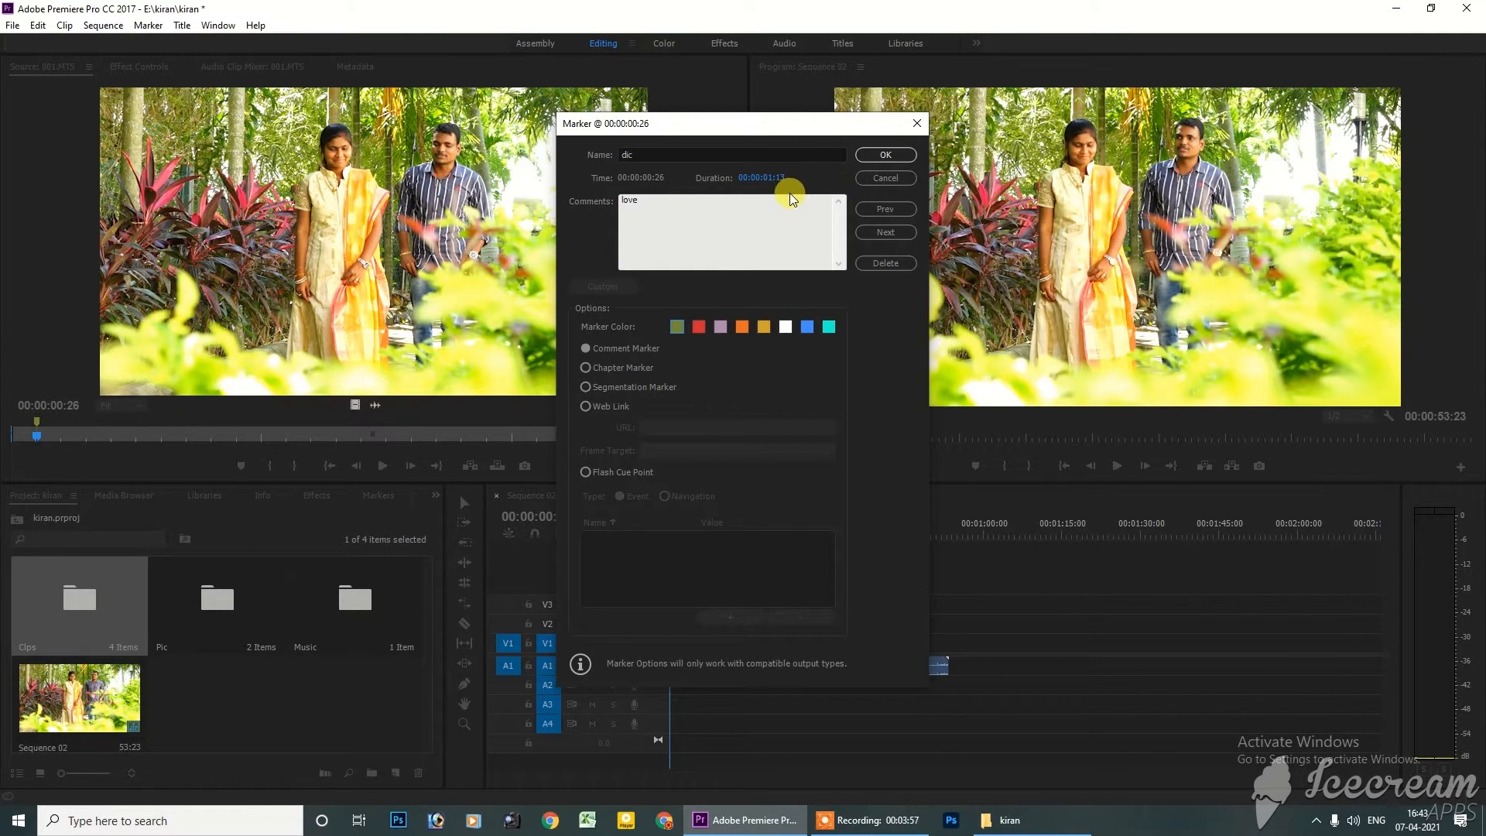
left_click_drag(780, 182, 770, 185)
left_click(786, 326)
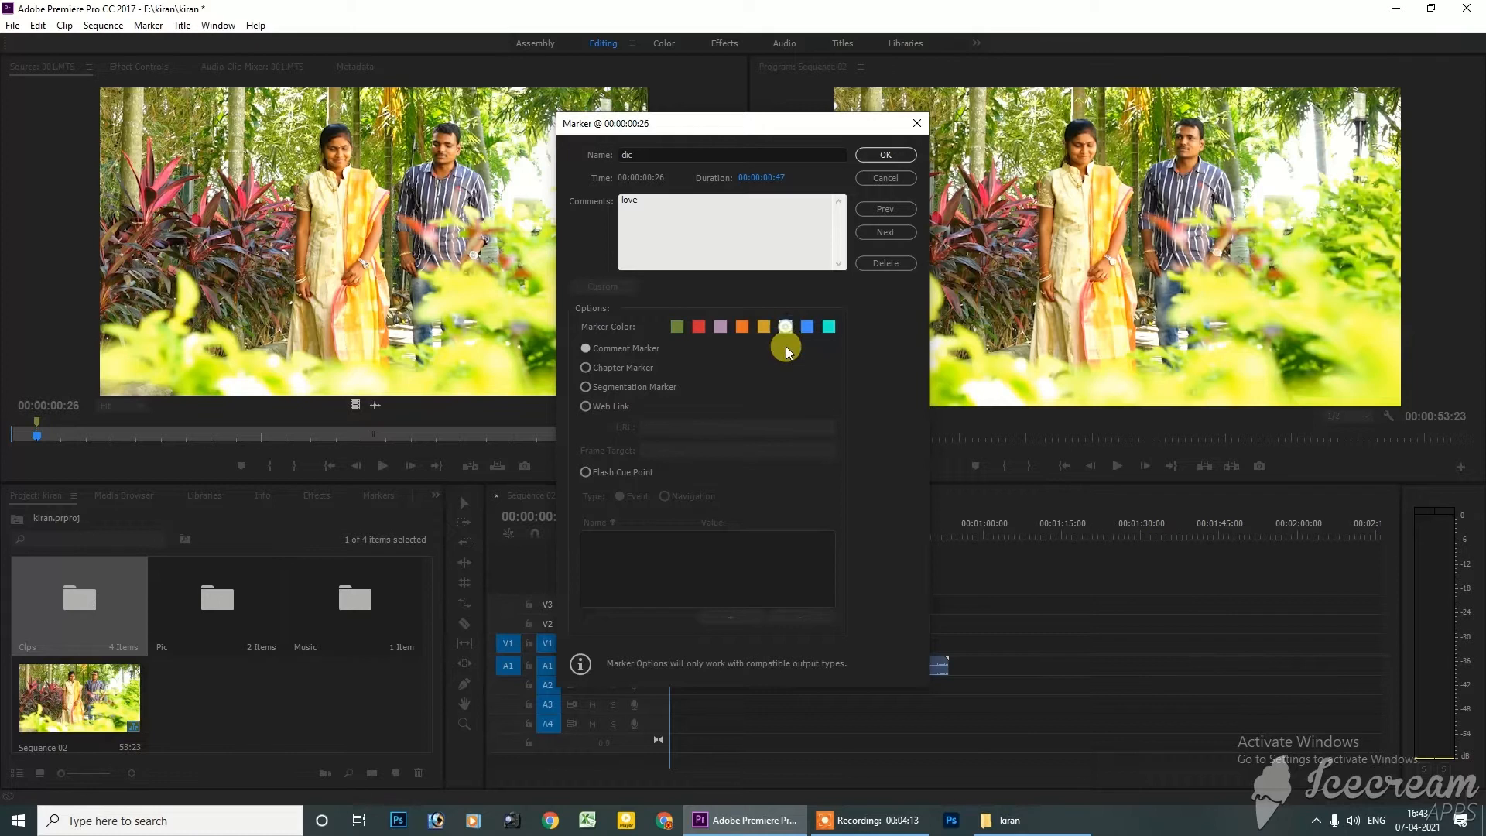
left_click(872, 157)
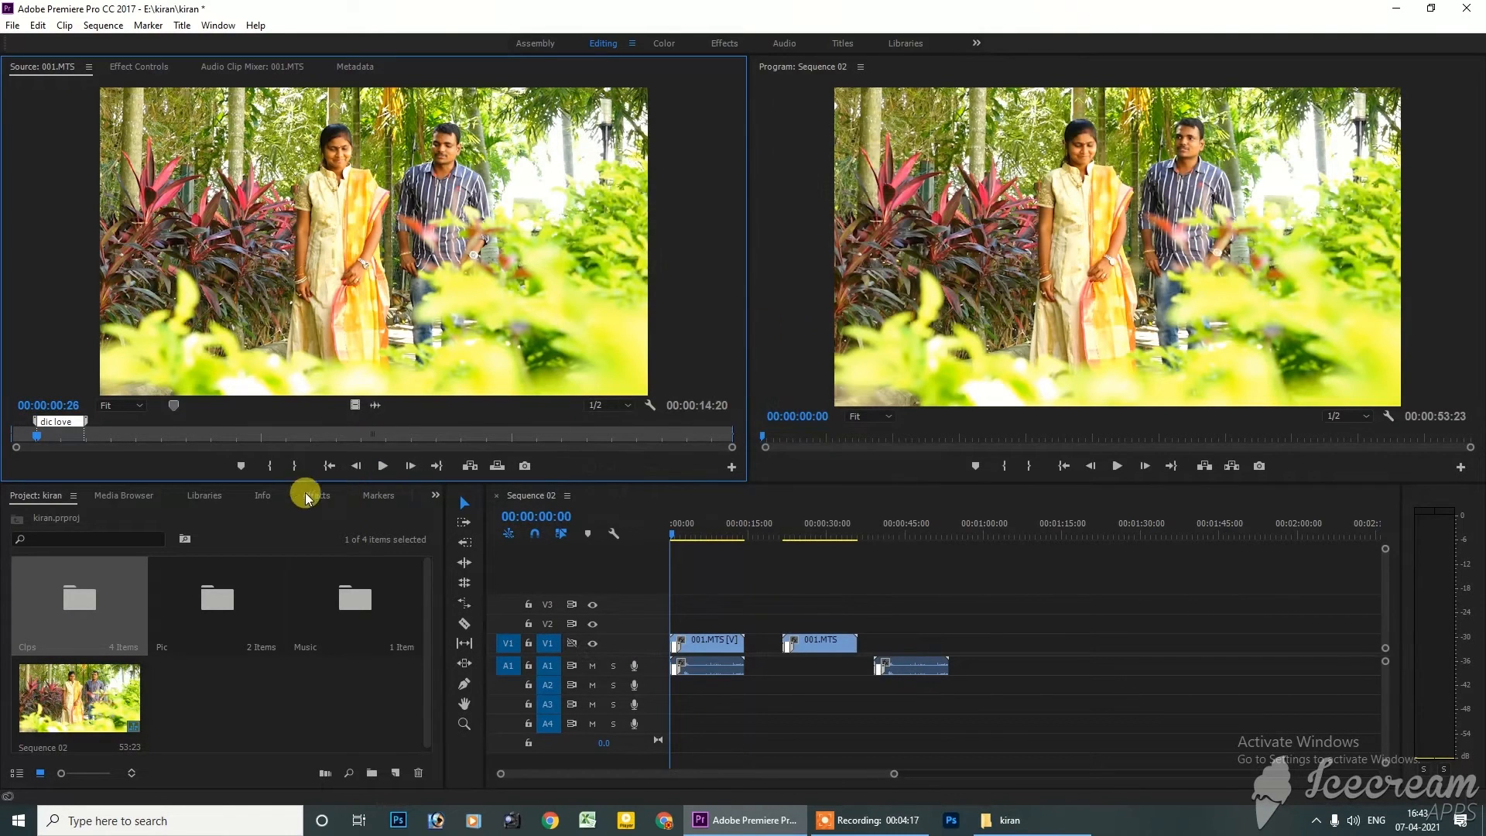
mouse_move(56, 429)
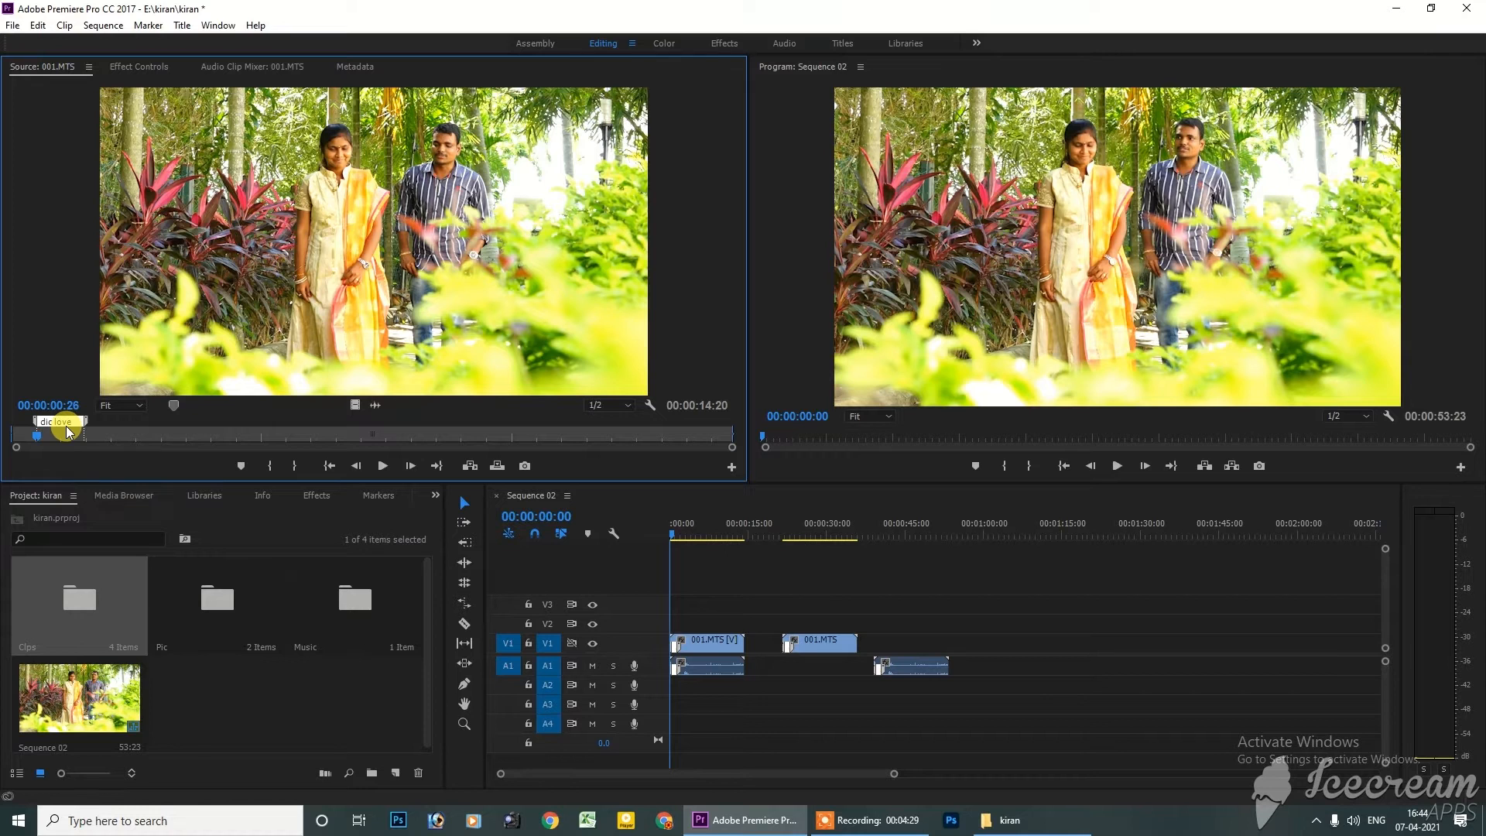
Mark the source clip's In point at 00:00:05:21
left_click(182, 436)
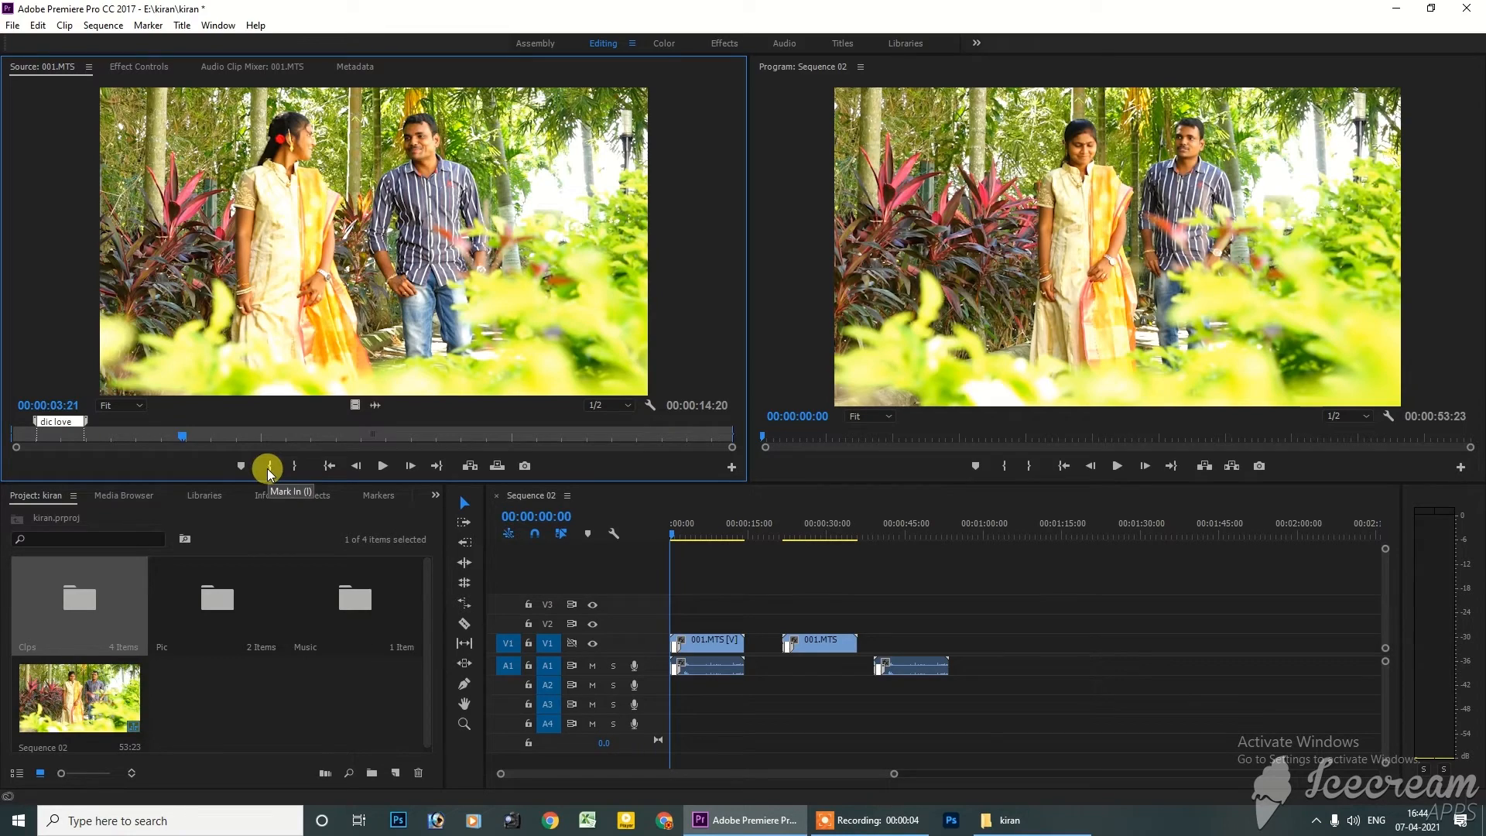
left_click_drag(192, 441, 286, 439)
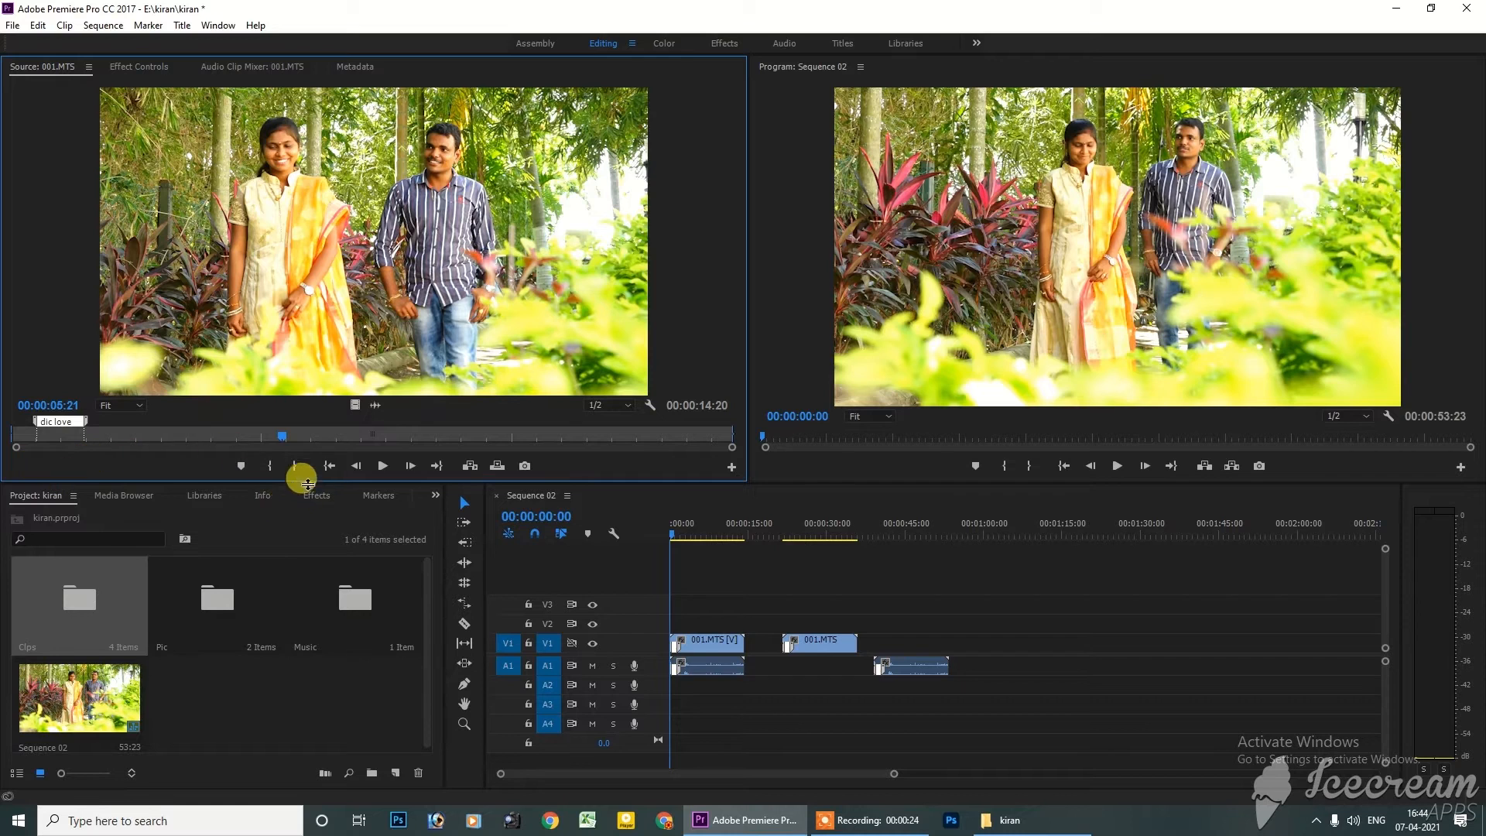
left_click(270, 468)
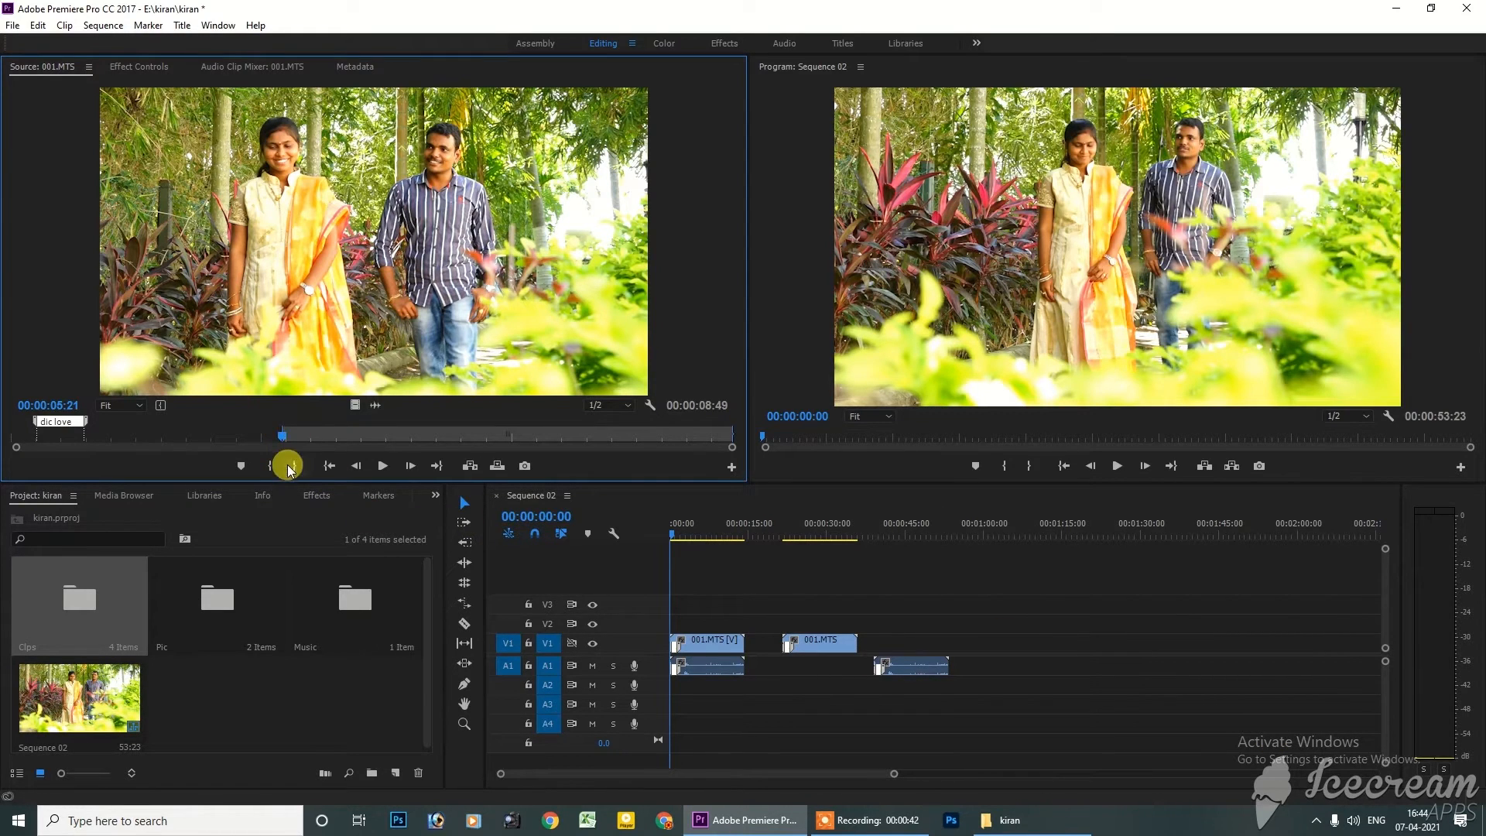
Mark the source clip's Out point at 00:00:07:11 and place the marked range's video only on V1 just past one minute
left_click_drag(285, 437, 376, 446)
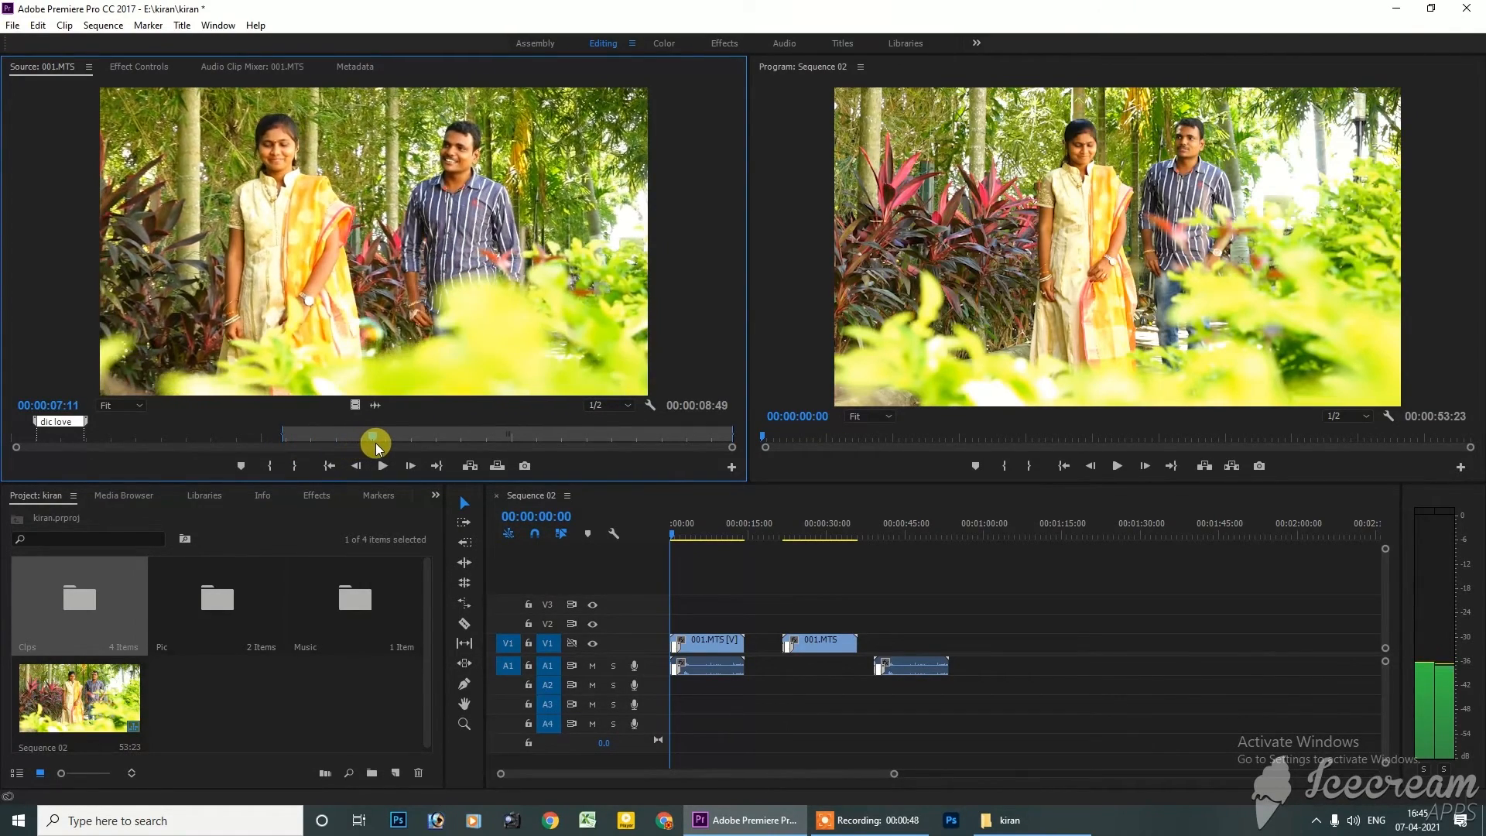
left_click(294, 467)
left_click_drag(354, 405, 992, 642)
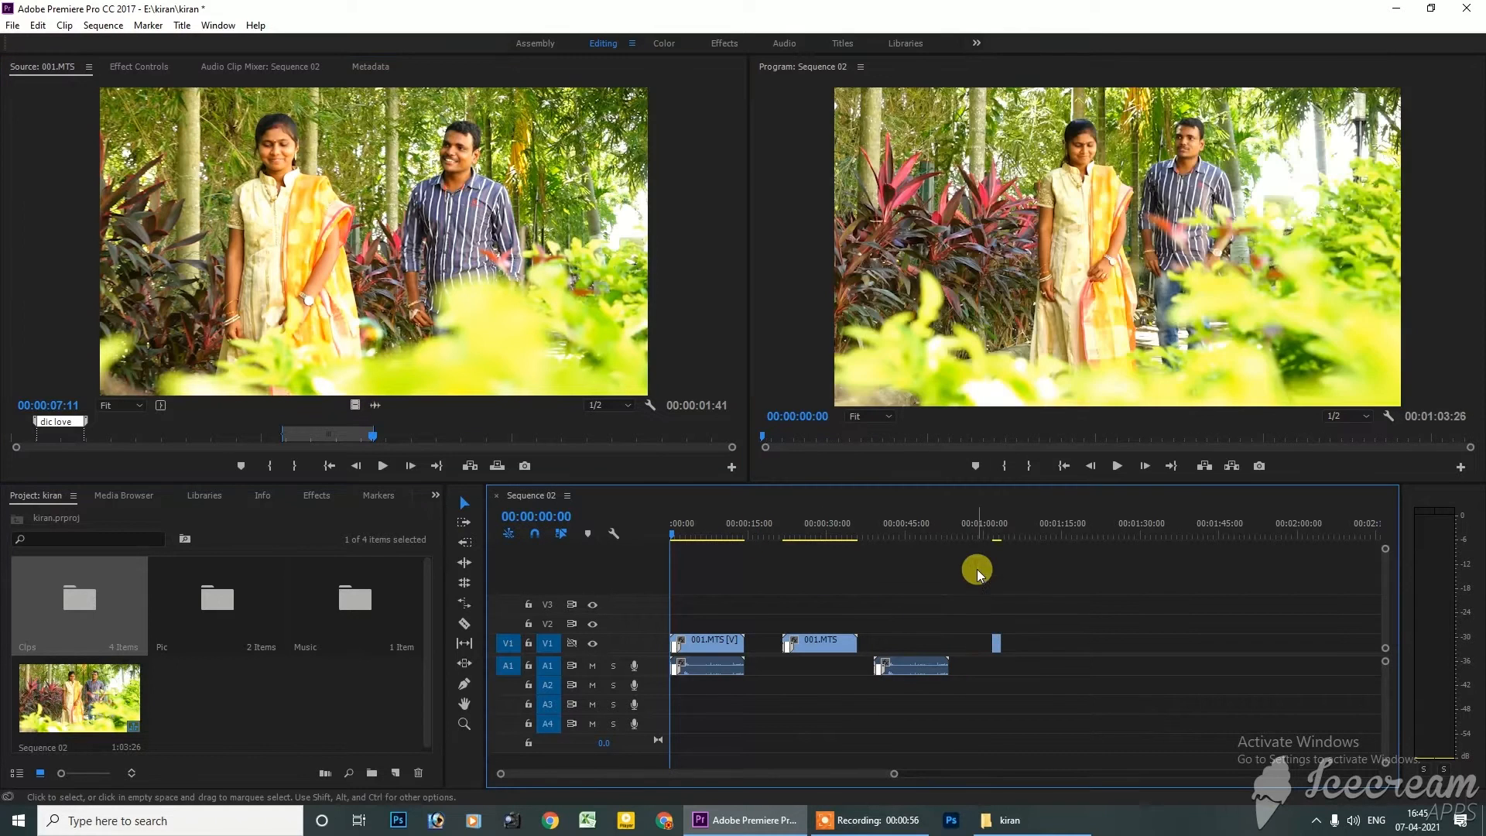
Play the short video-only clip on V1 just past one minute in the sequence
left_click(985, 524)
left_click_drag(894, 773, 705, 787)
key("space")
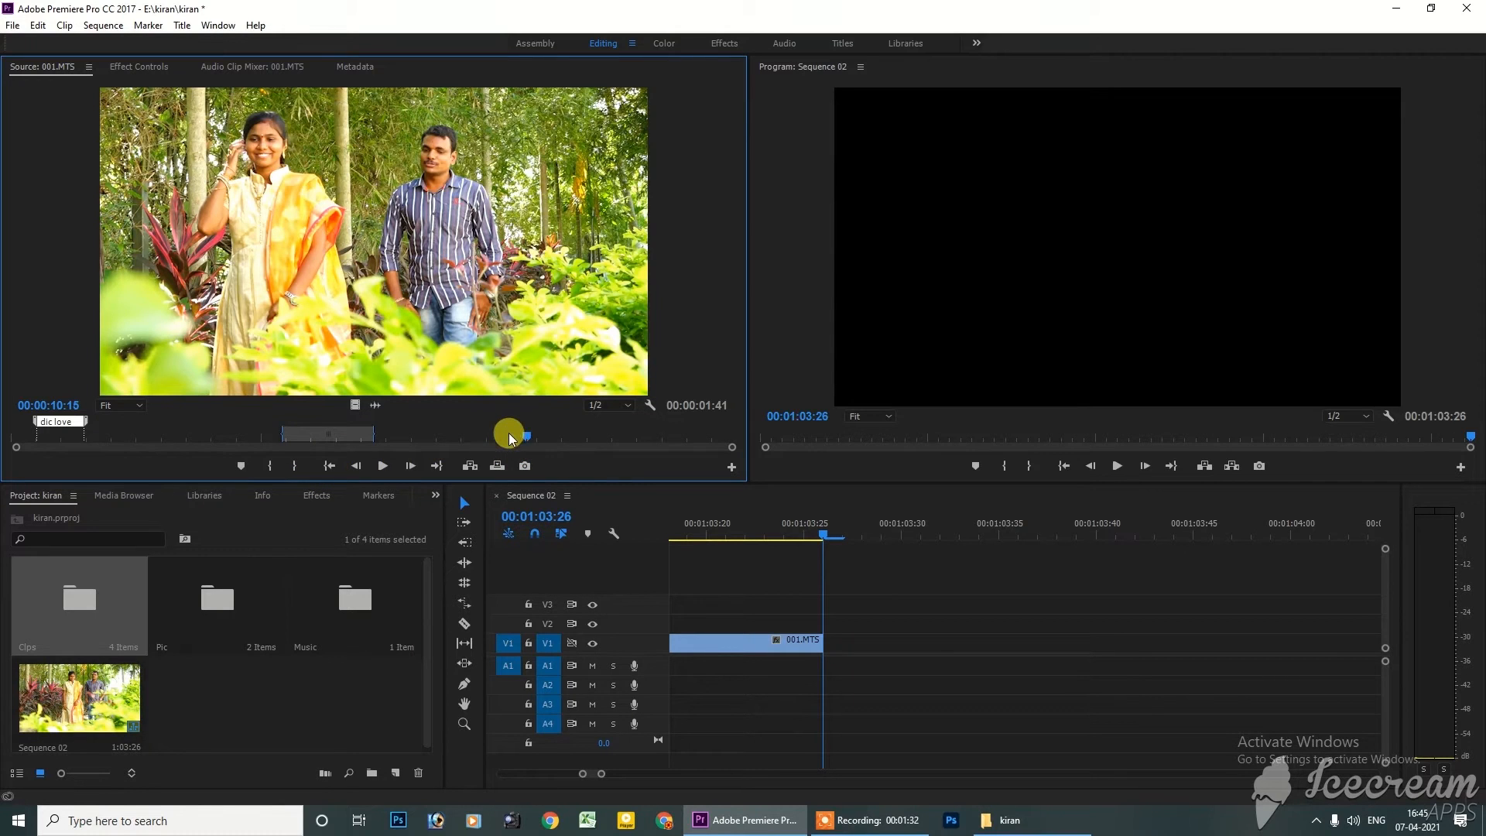
Move the source playhead to the In point and the Out point, and play the source clip from 00:00:04:08 to about 00:00:05:07
left_click(328, 465)
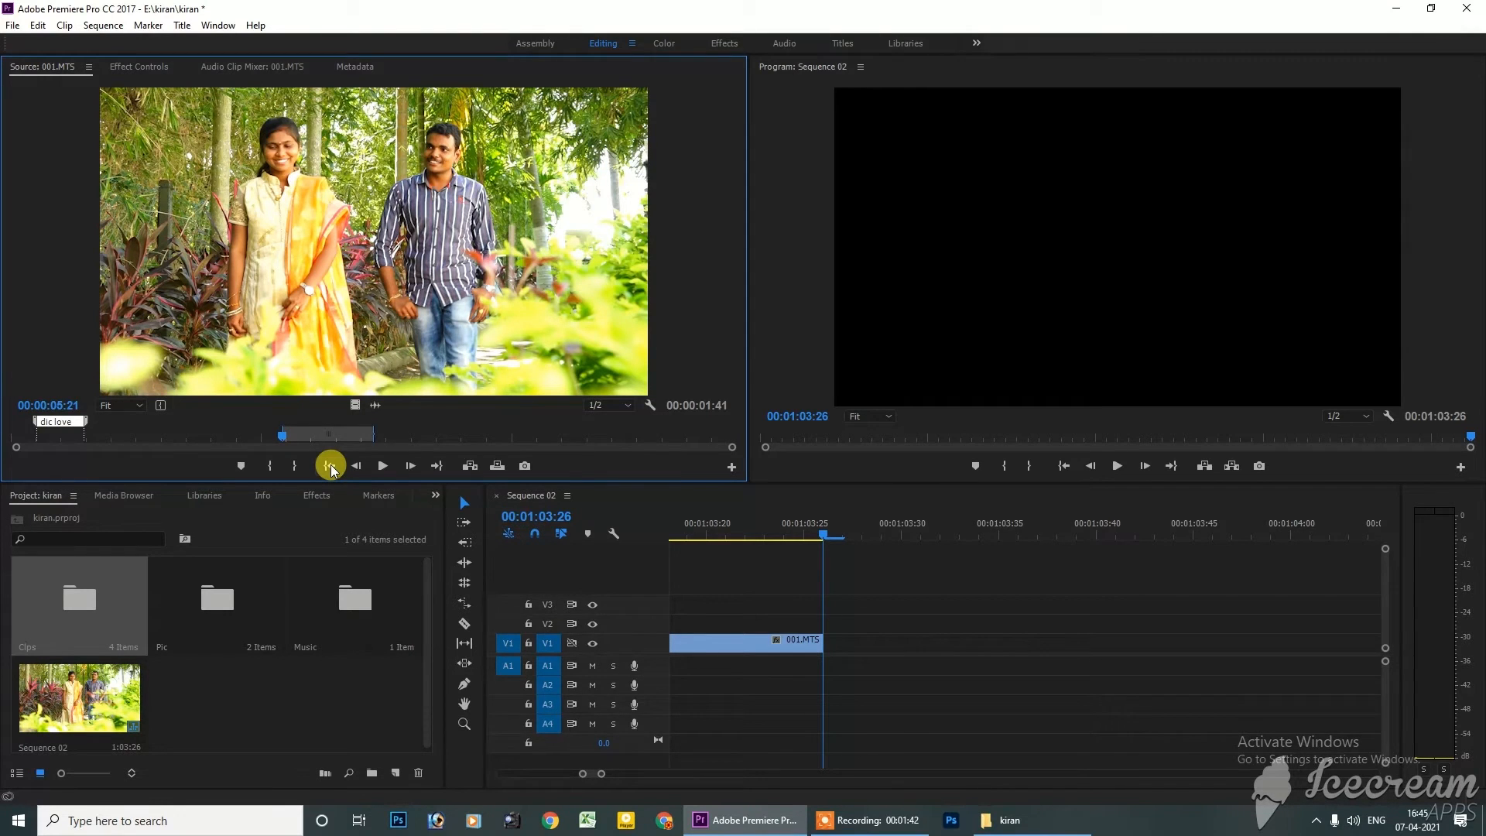
left_click(437, 466)
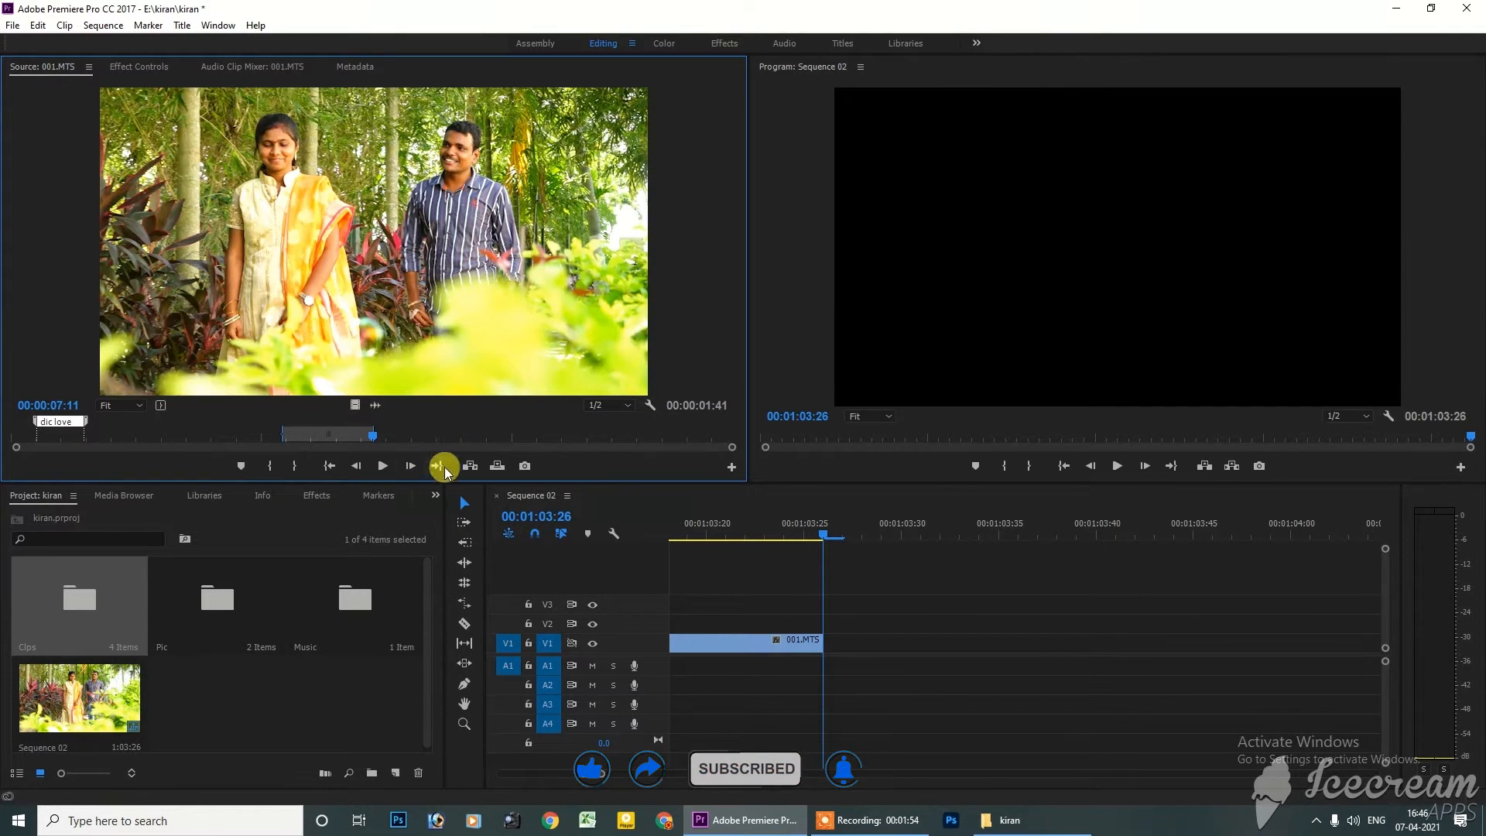
left_click(382, 467)
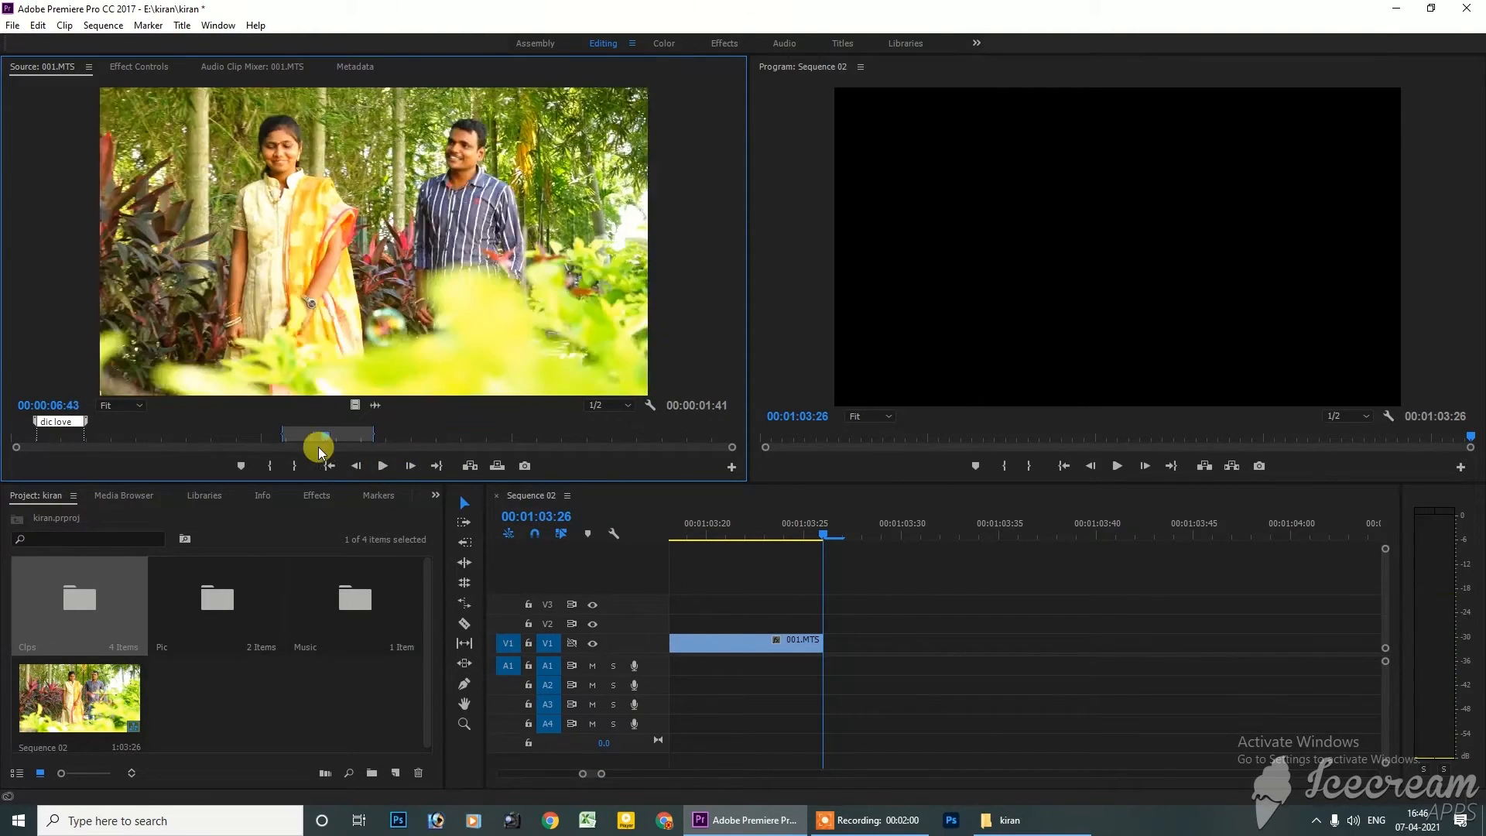
left_click(219, 440)
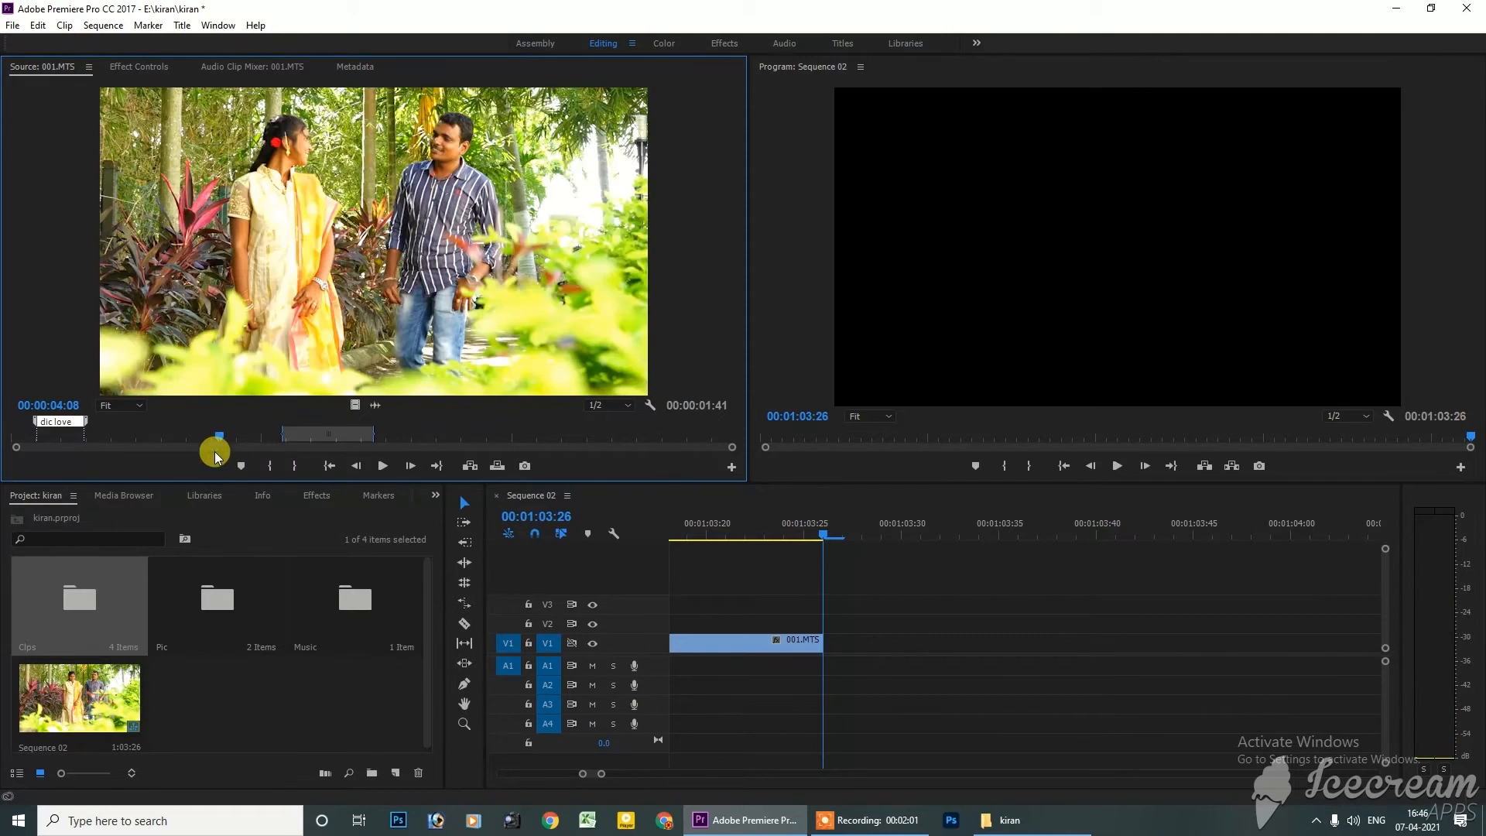
left_click(382, 468)
left_click(382, 467)
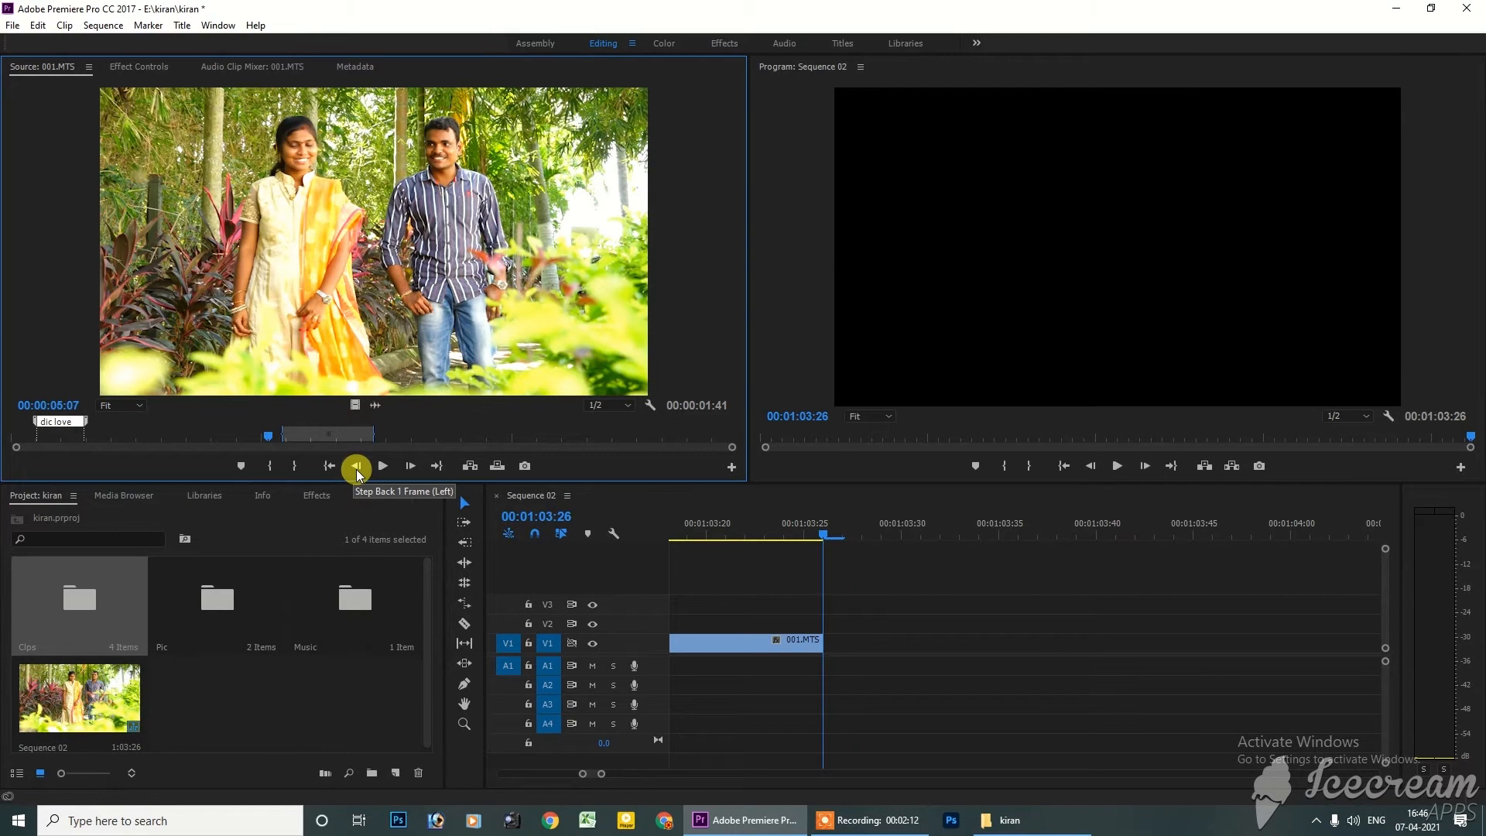
Step the source clip back one frame at a time to 00:00:04:43
left_click(356, 466)
left_click(356, 467)
left_click(356, 466)
left_click(356, 468)
left_click(356, 467)
left_click(356, 467)
left_click(356, 467)
left_click(355, 468)
left_click(356, 468)
left_click(356, 467)
left_click(356, 467)
left_click(356, 467)
left_click(356, 468)
left_click(356, 467)
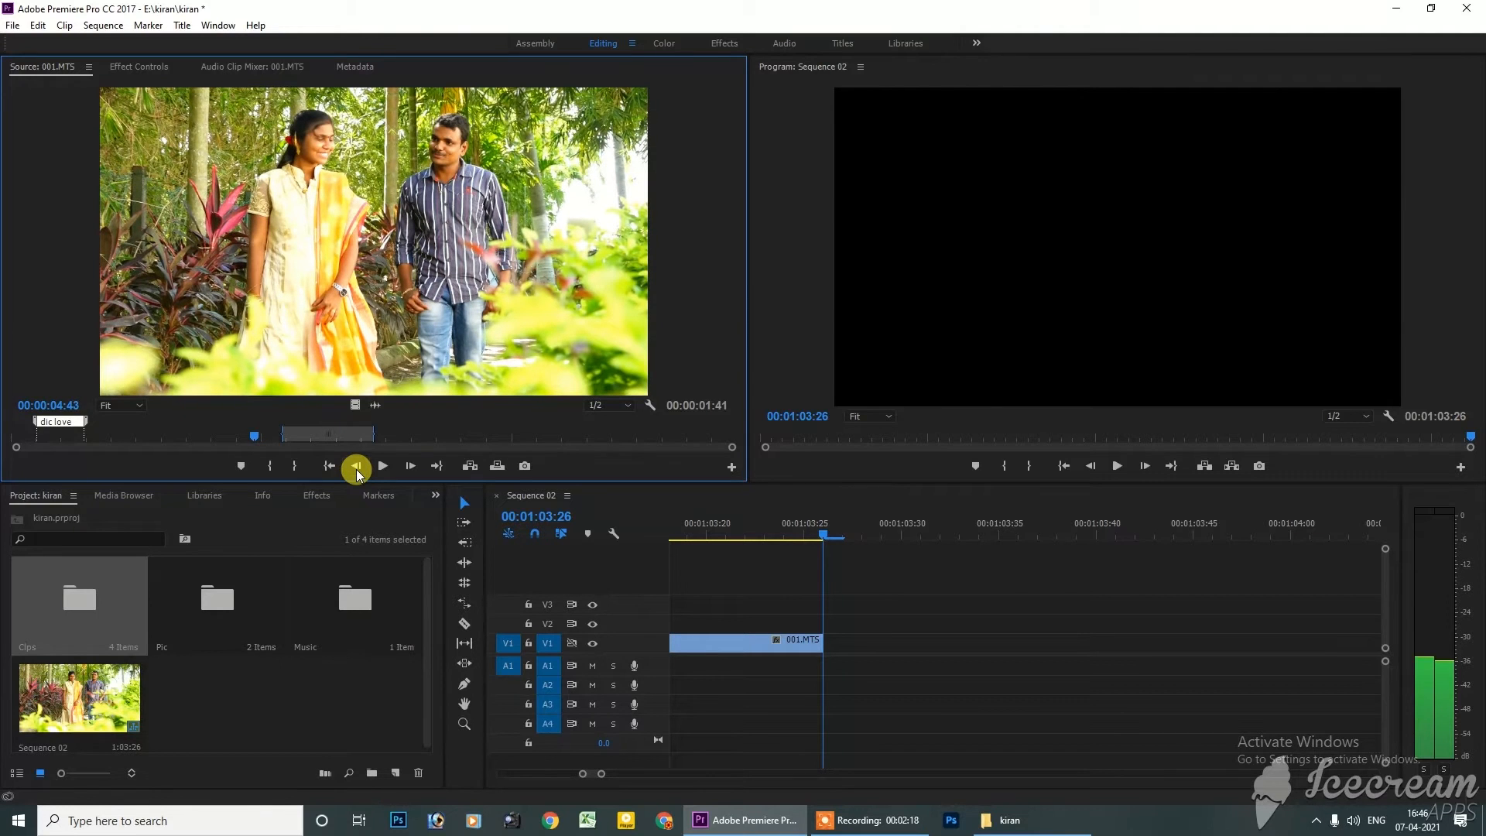
Step the source clip forward and back in single frames between about 00:00:04:43 and 00:00:05:05
key("Right")
key("Right")
key("Right")
key("Right")
left_click(356, 469)
left_click(356, 469)
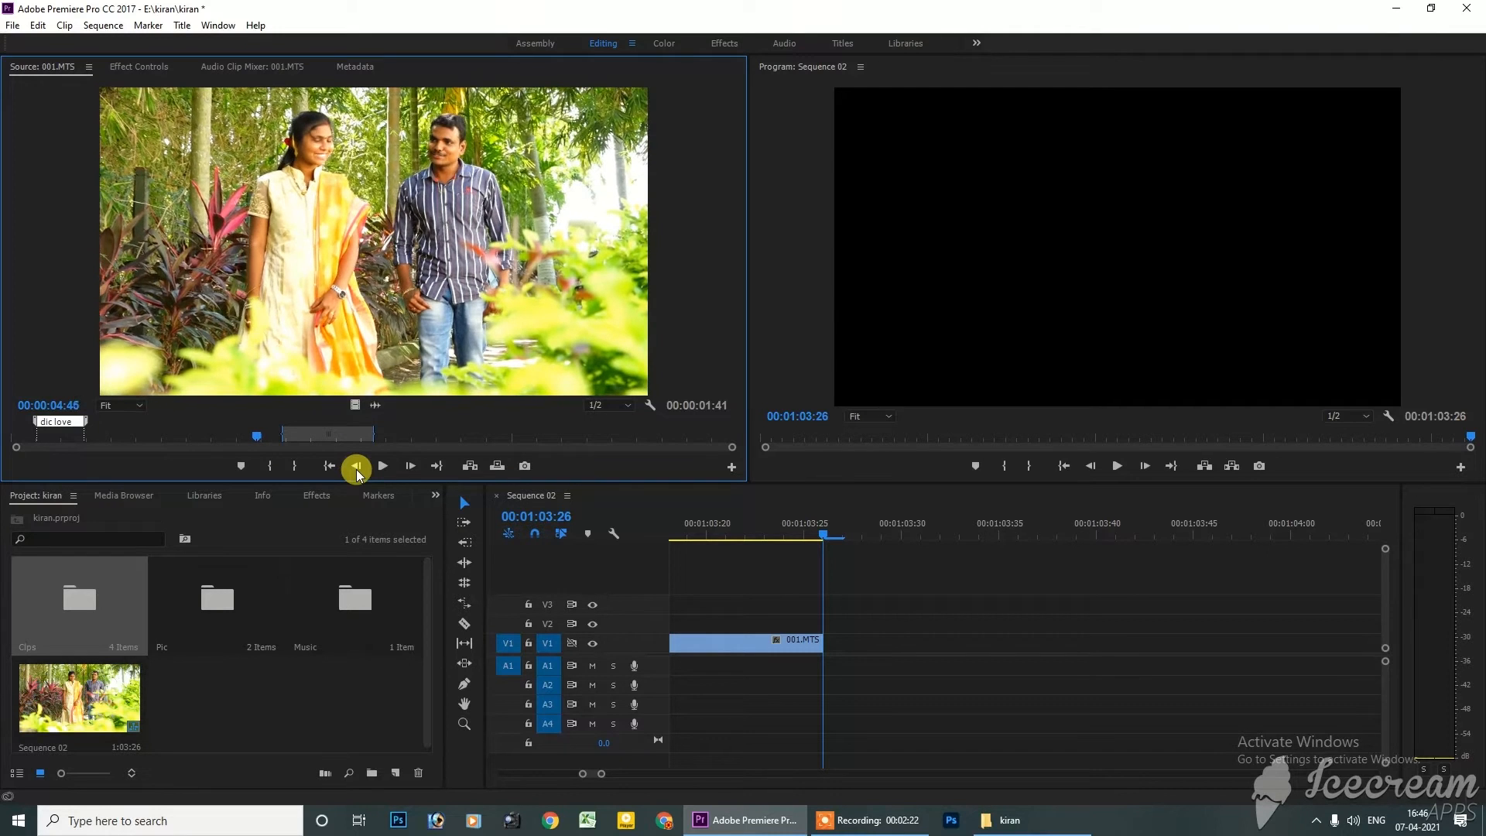
key("Left")
key("Left")
key("Left")
key("Right")
key("Right")
key("Right")
key("Right")
key("Right")
key("Right")
key("Right")
key("Right")
key("Right")
key("Right")
key("Right")
key("Right")
key("Right")
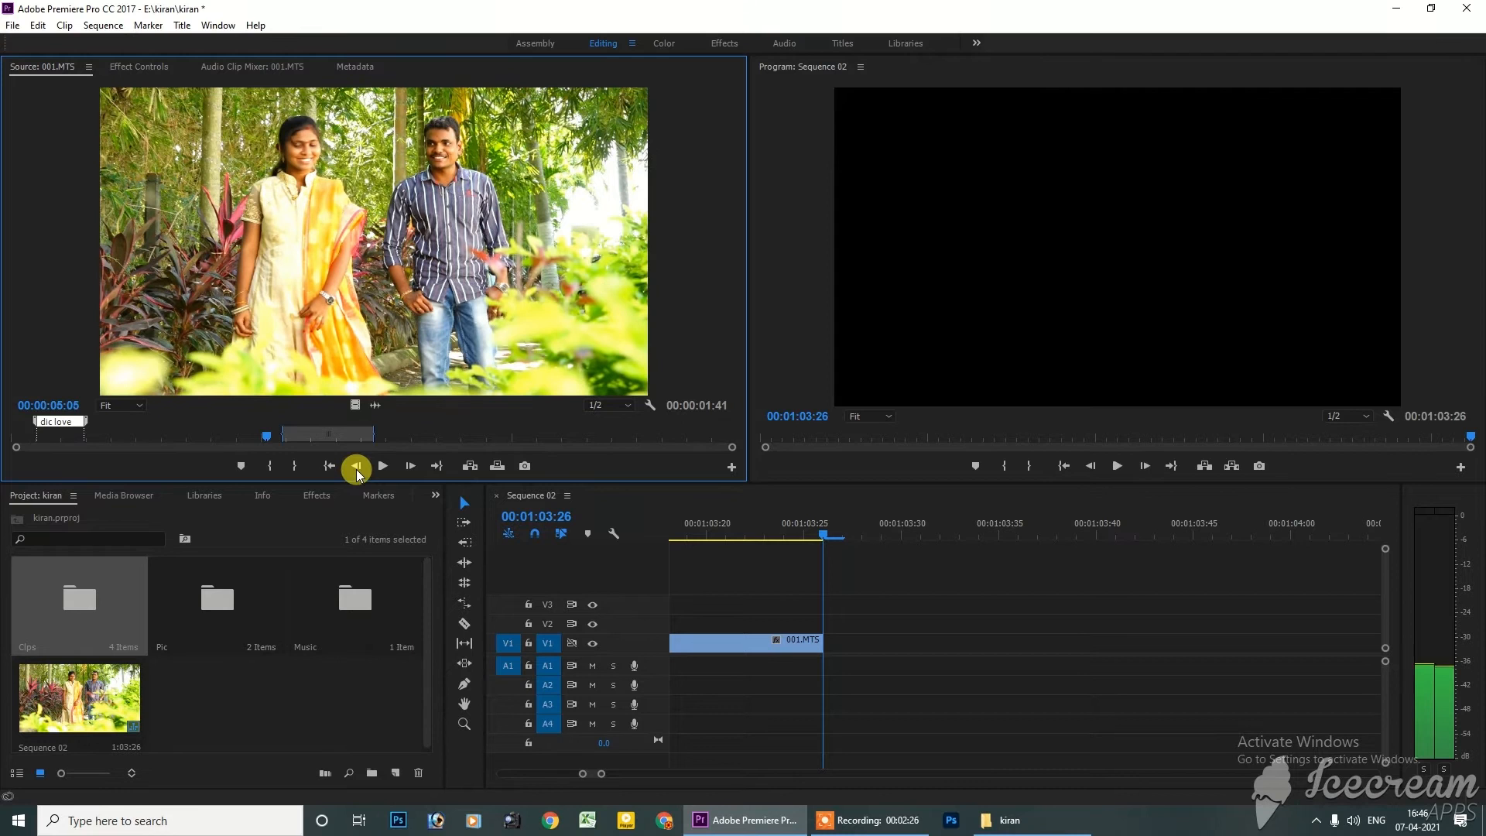
key("Left")
key("Left")
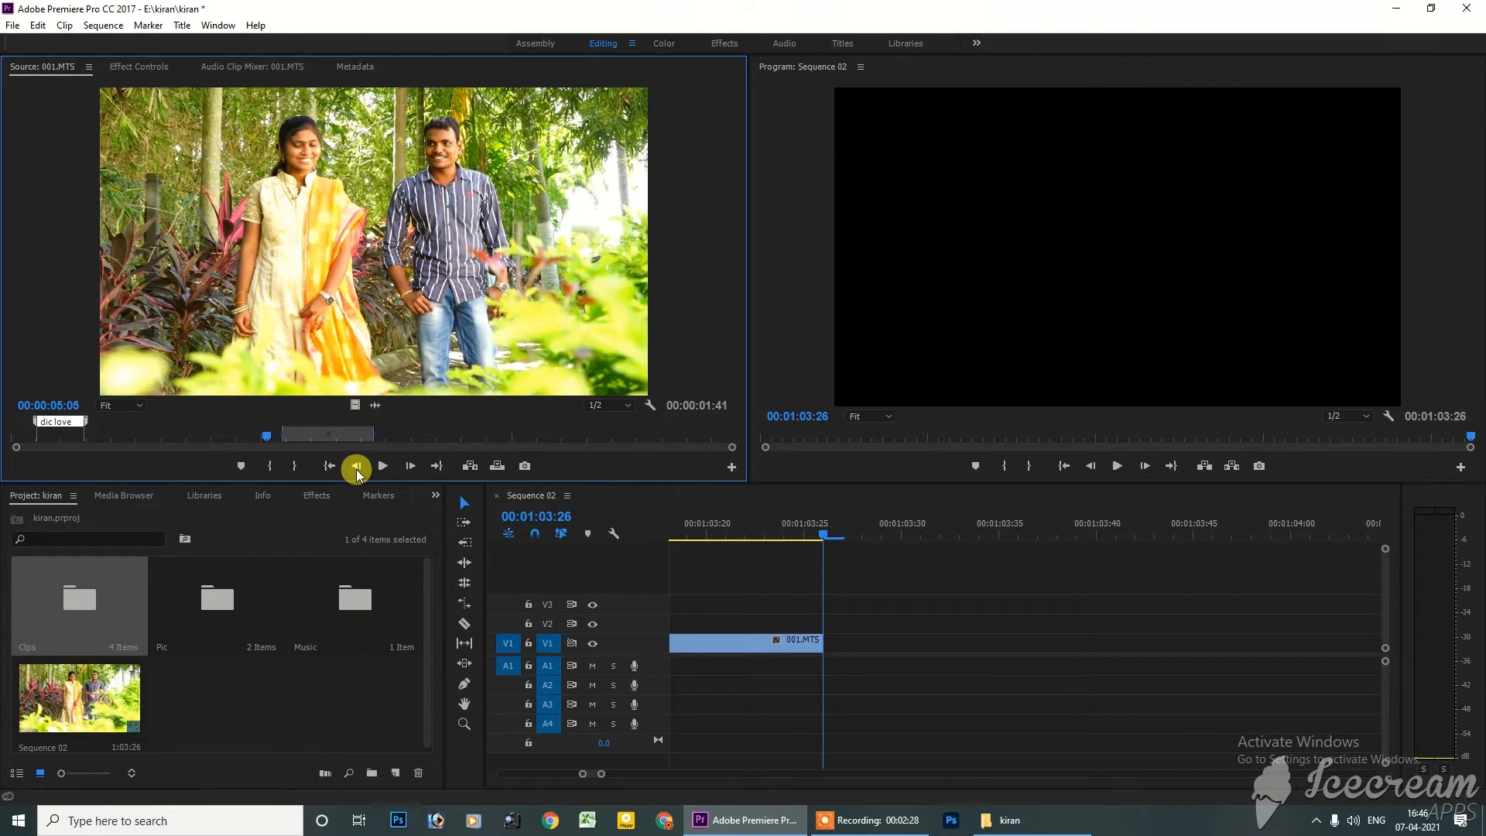
key("Right")
key("Right")
key("Right")
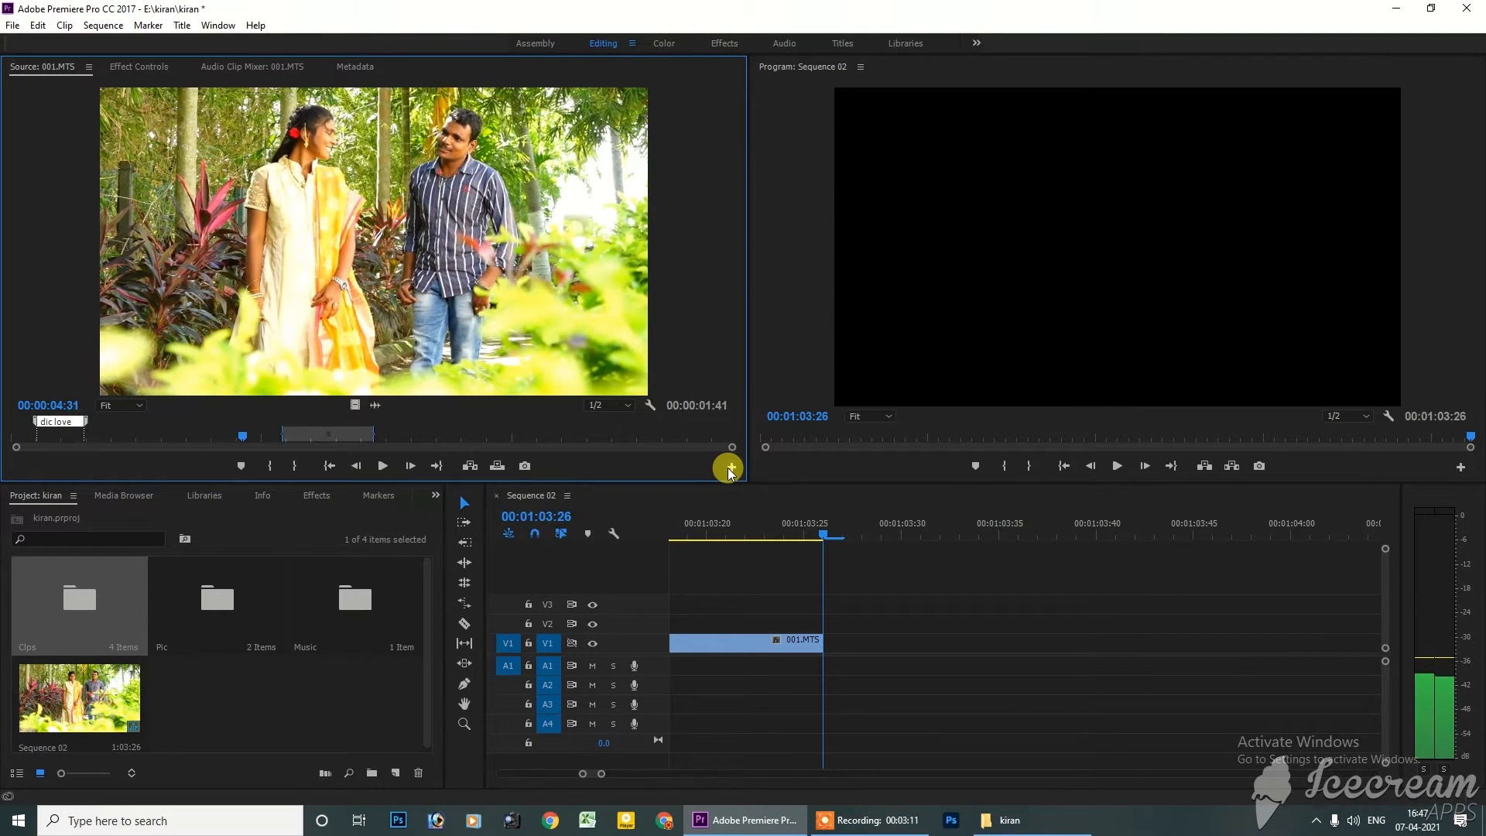
Examine the Step forward/back many frames setting in the Playback preferences and leave without saving
left_click(37, 25)
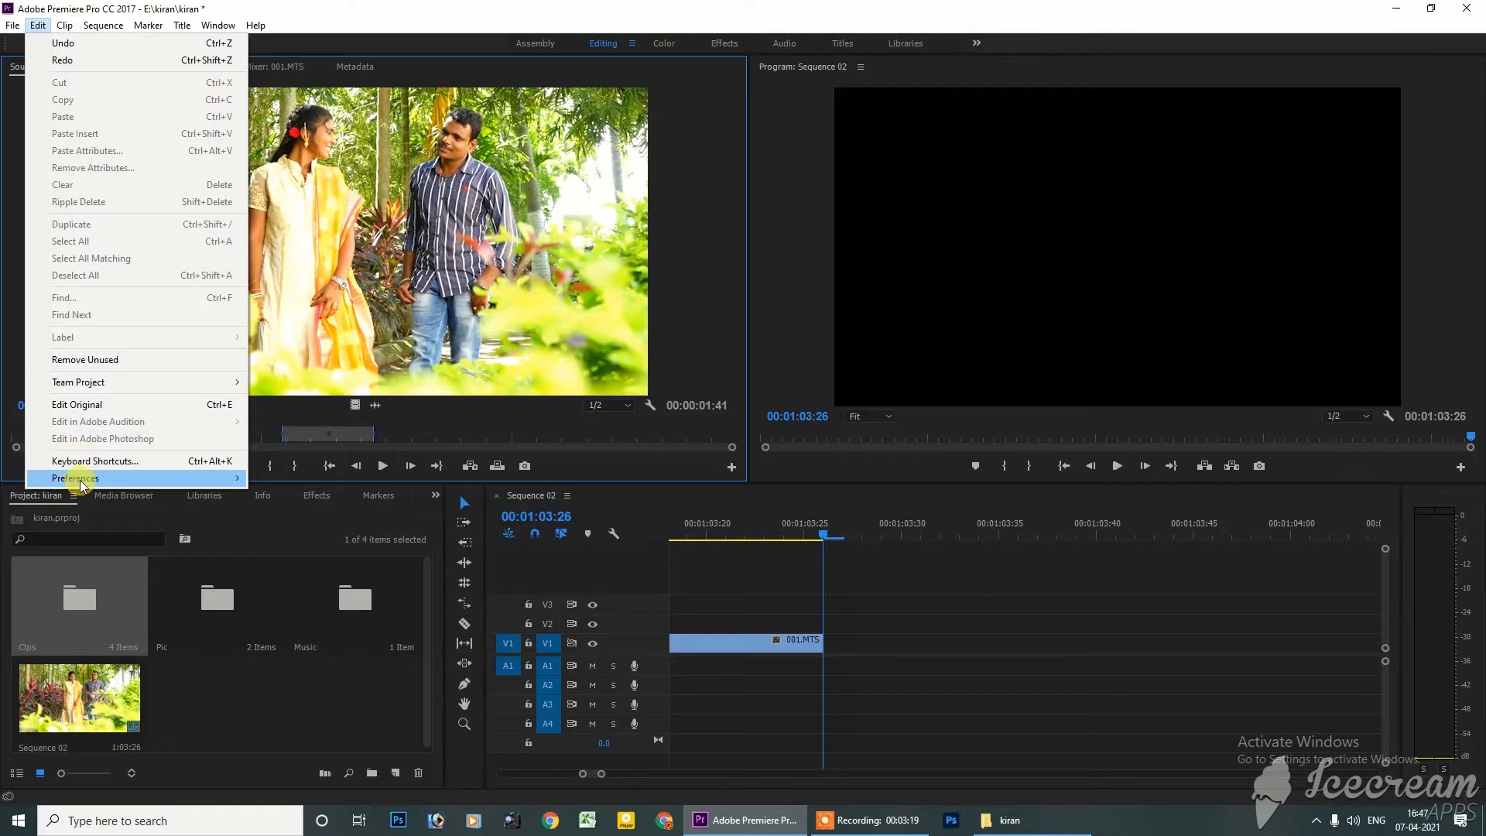
mouse_move(80, 483)
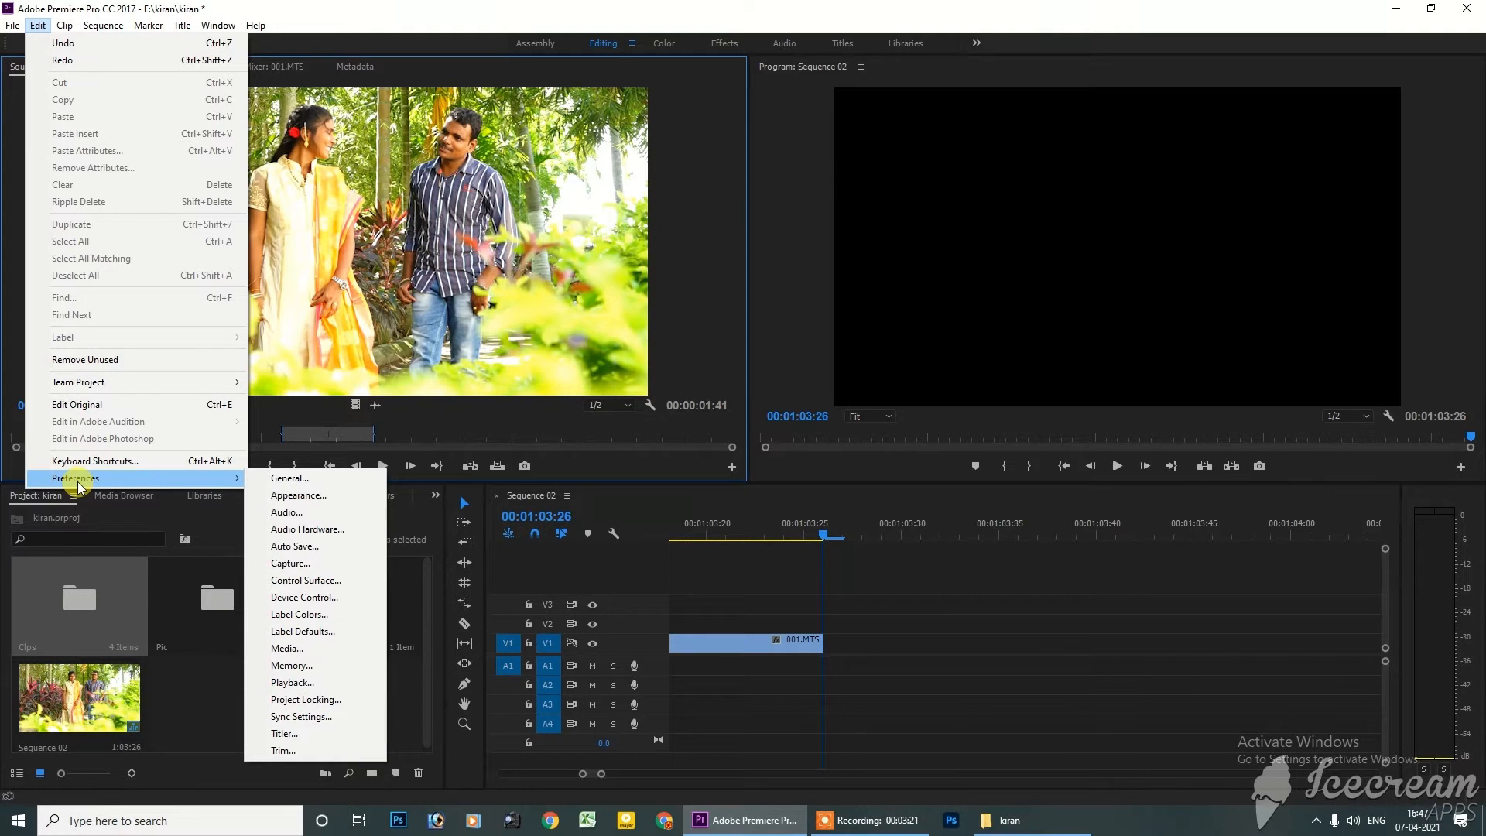
left_click(328, 681)
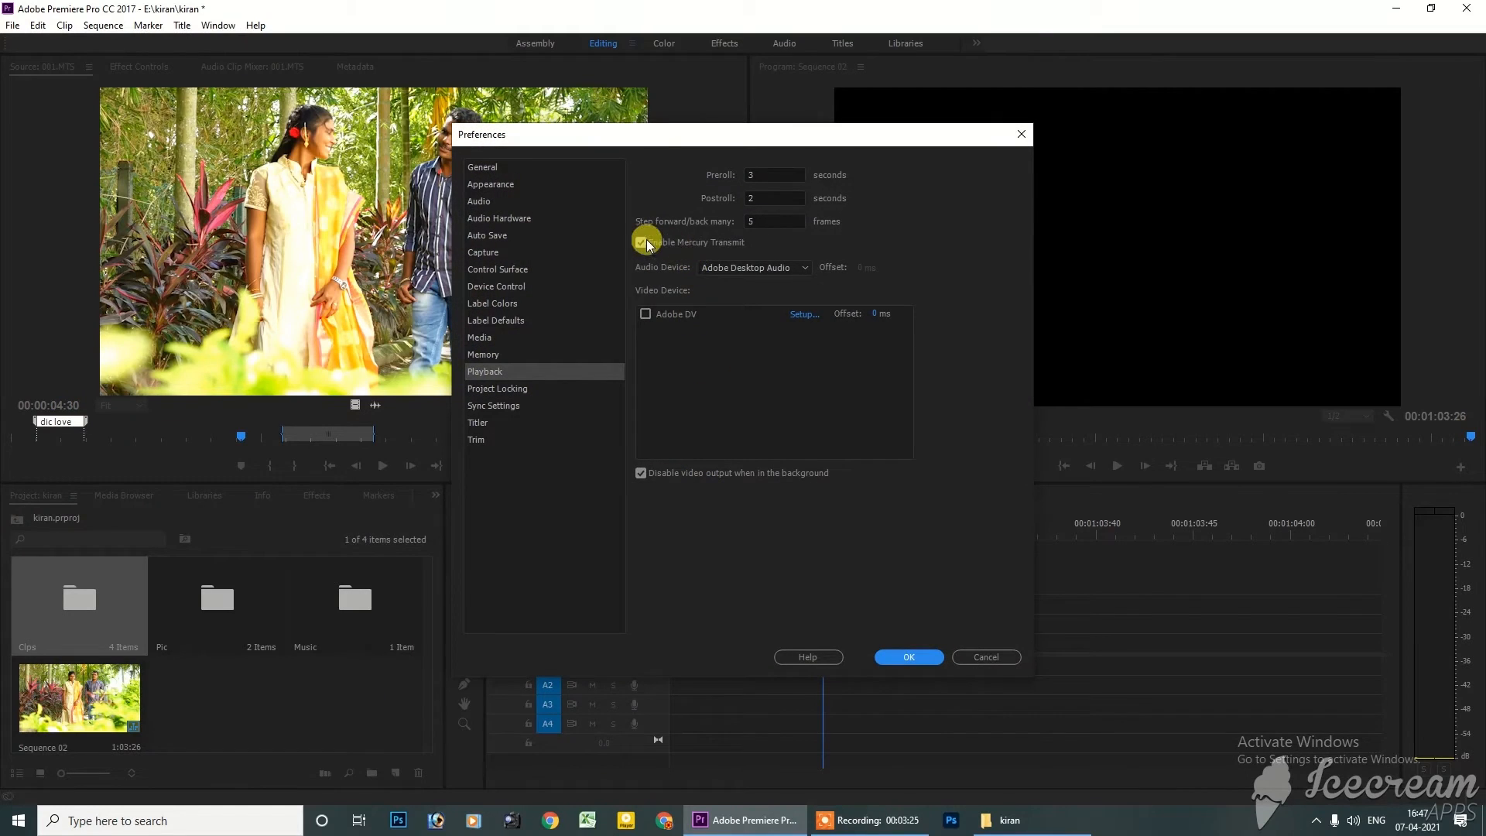
left_click_drag(762, 221, 664, 240)
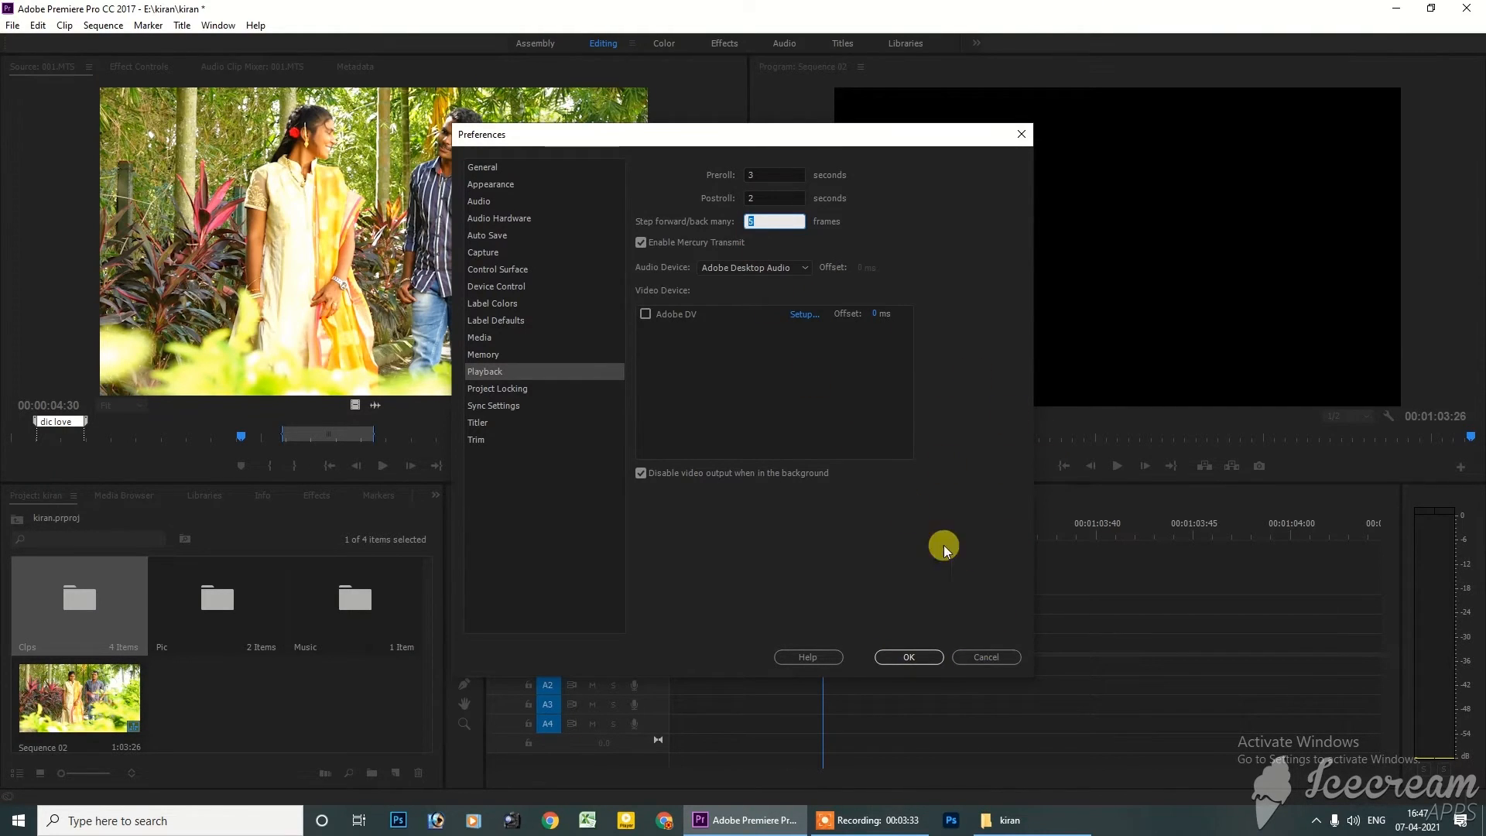
left_click(974, 658)
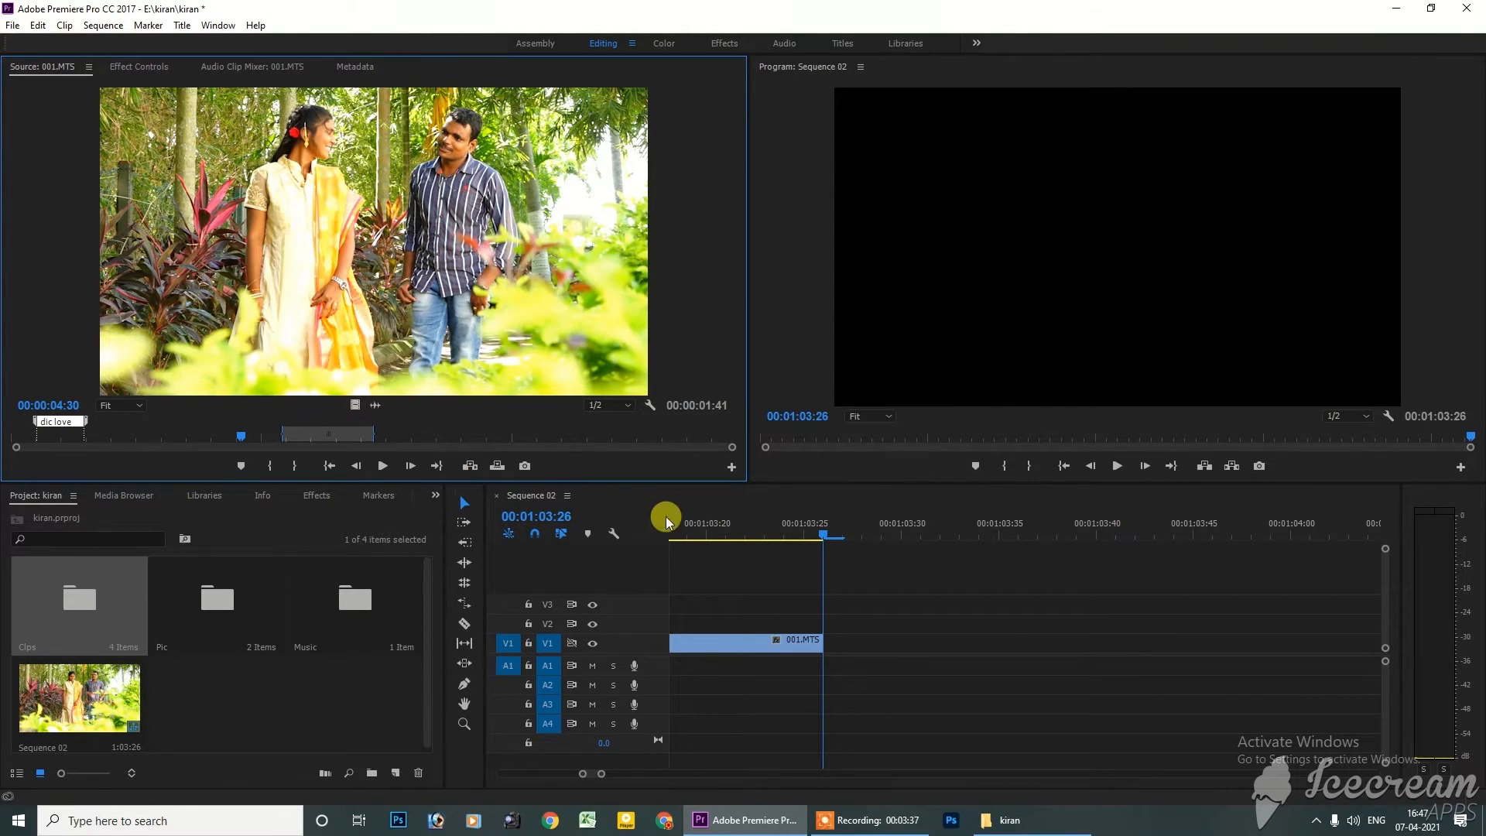
Insert the marked source range with its video and audio on V1 and A1 at 00:01:09:24
left_click_drag(577, 774, 371, 776)
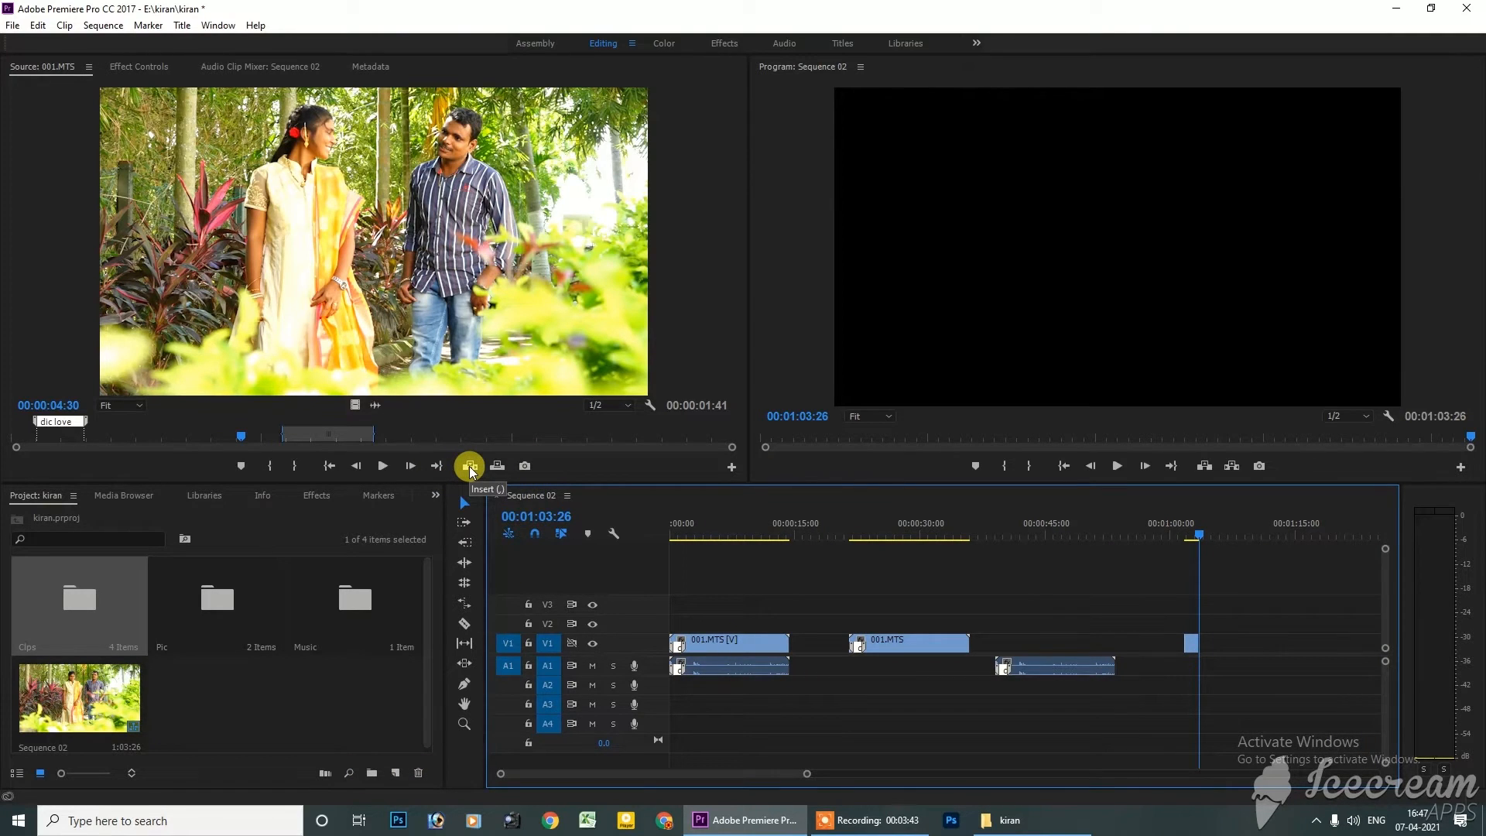
left_click(1314, 535)
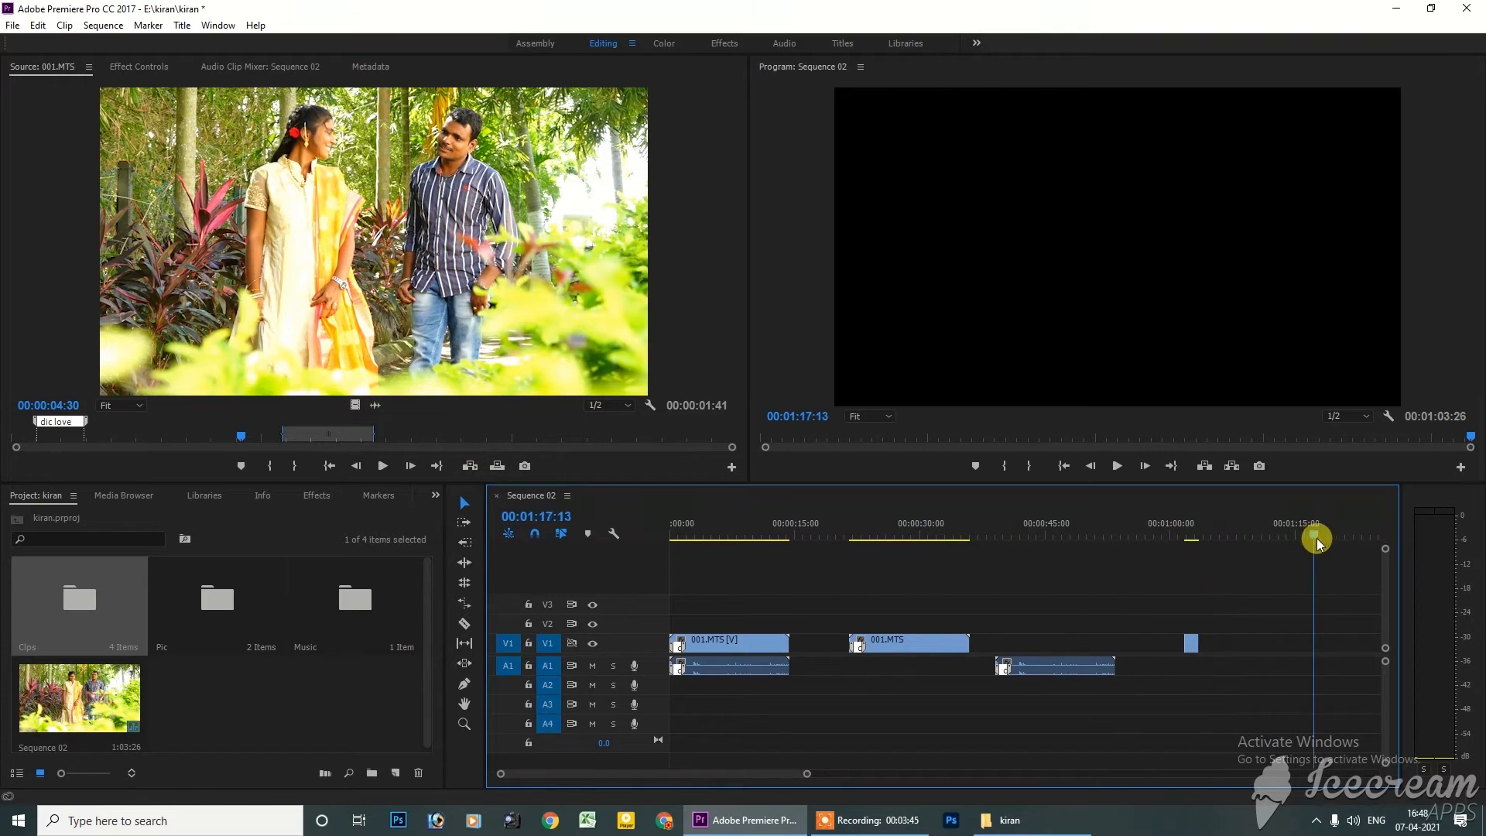
left_click_drag(1305, 537, 1251, 537)
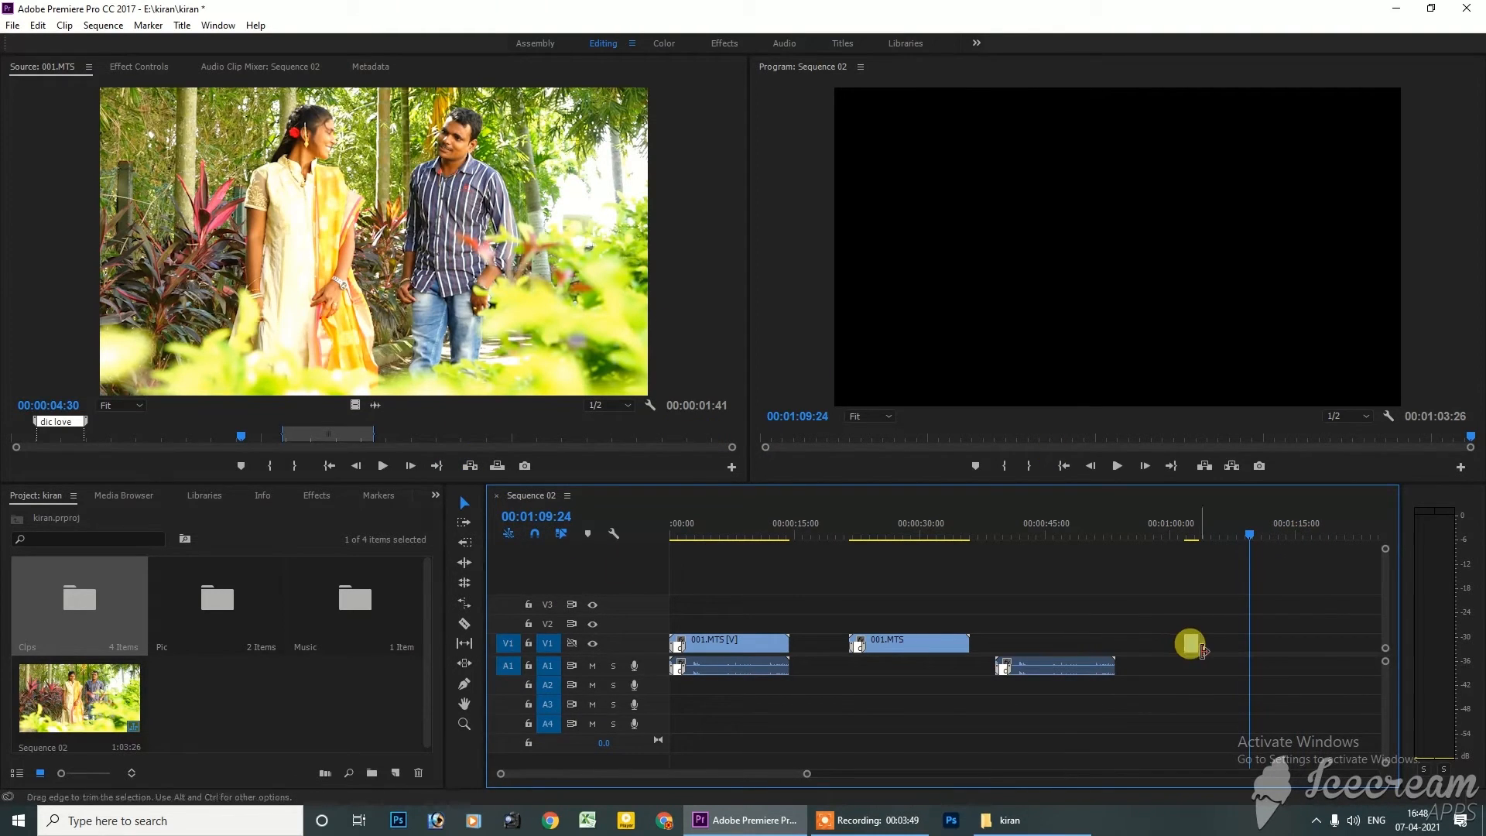
left_click(470, 467)
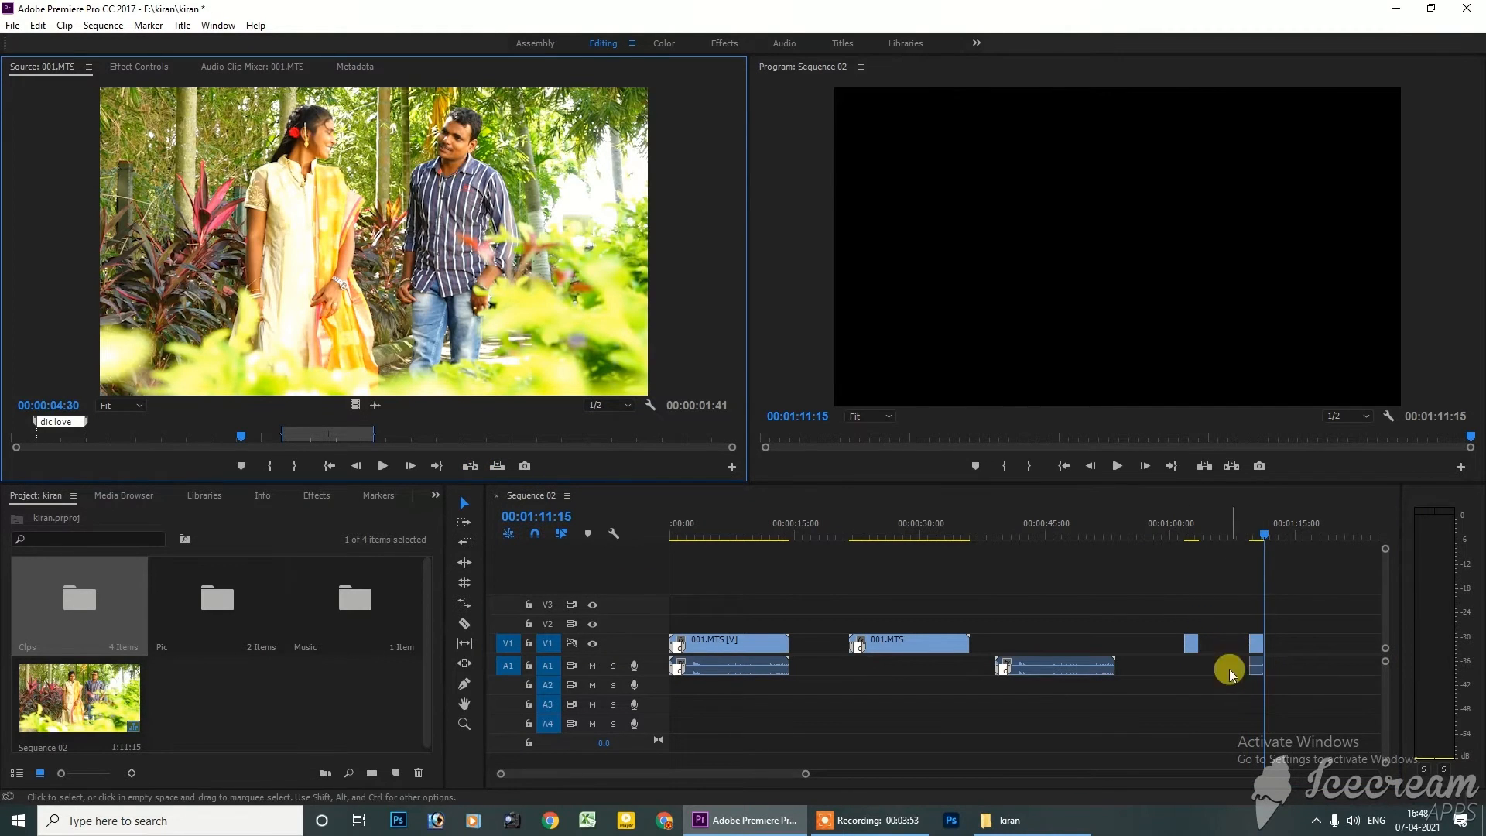
Insert the marked source range into the middle of the sequence's first clip at 00:00:07:44
left_click_drag(1262, 541, 1253, 540)
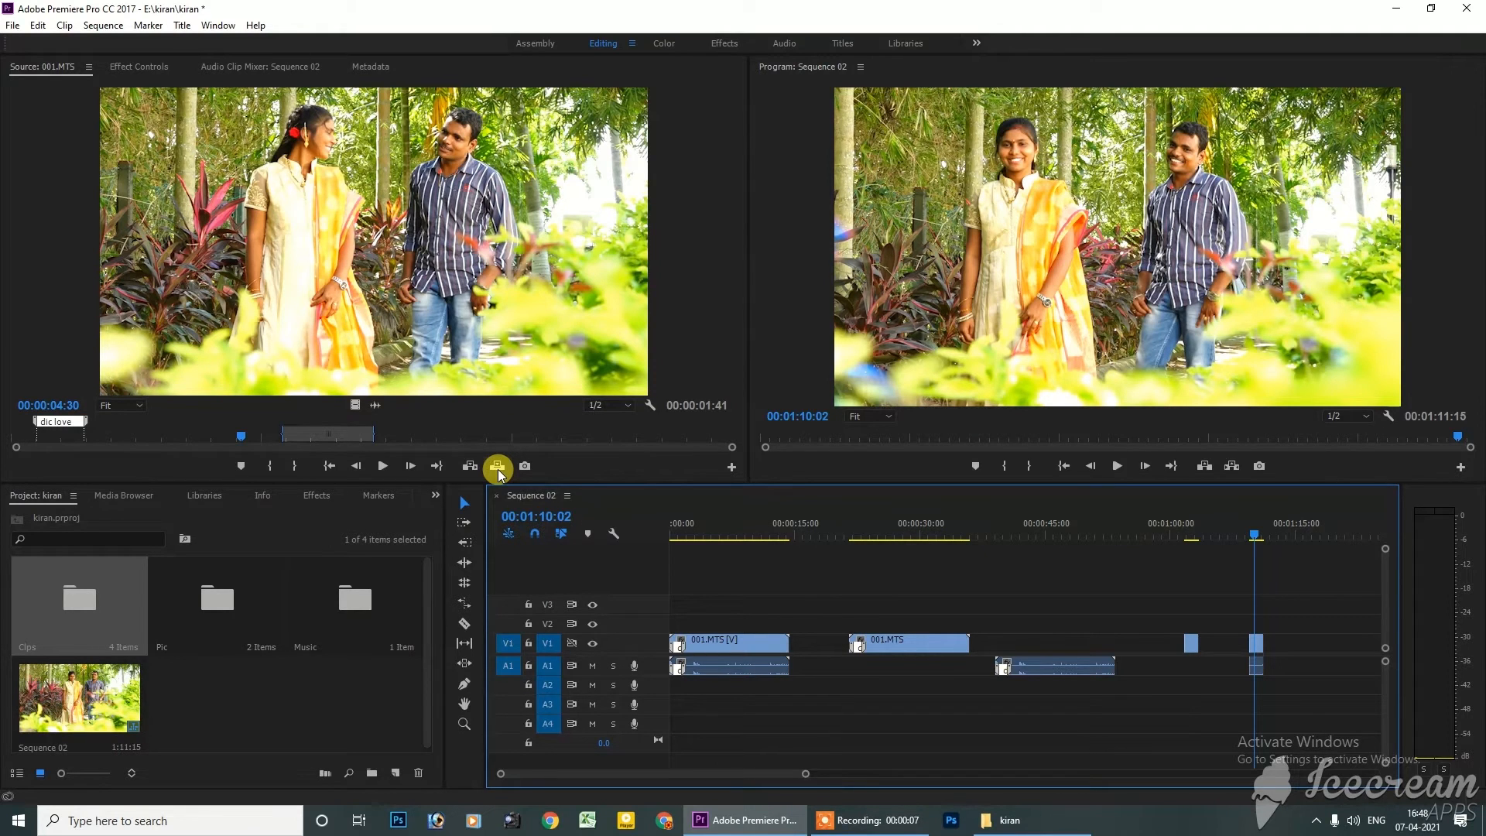
left_click_drag(1258, 539, 735, 555)
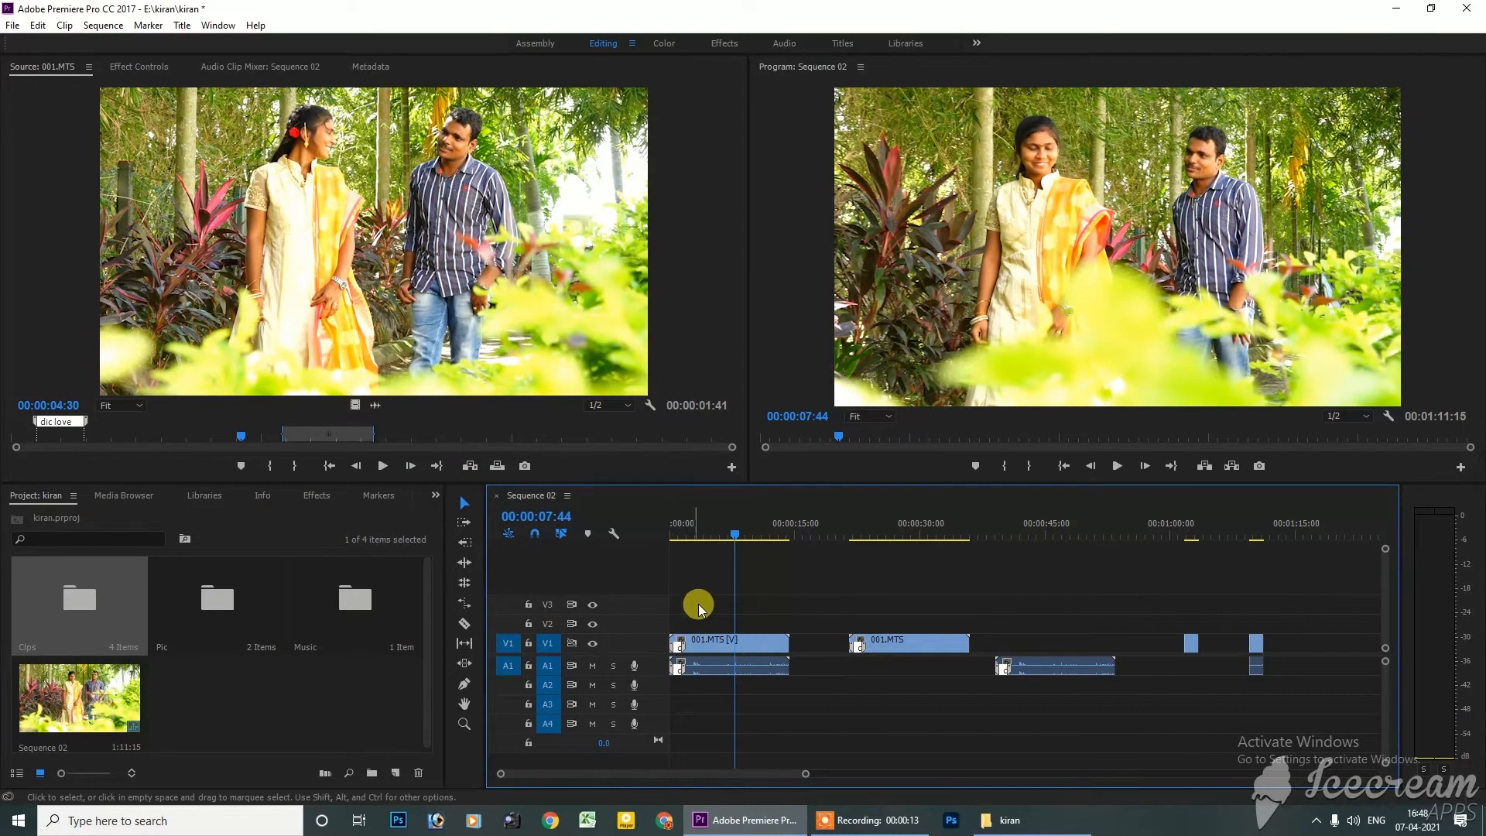
left_click(468, 465)
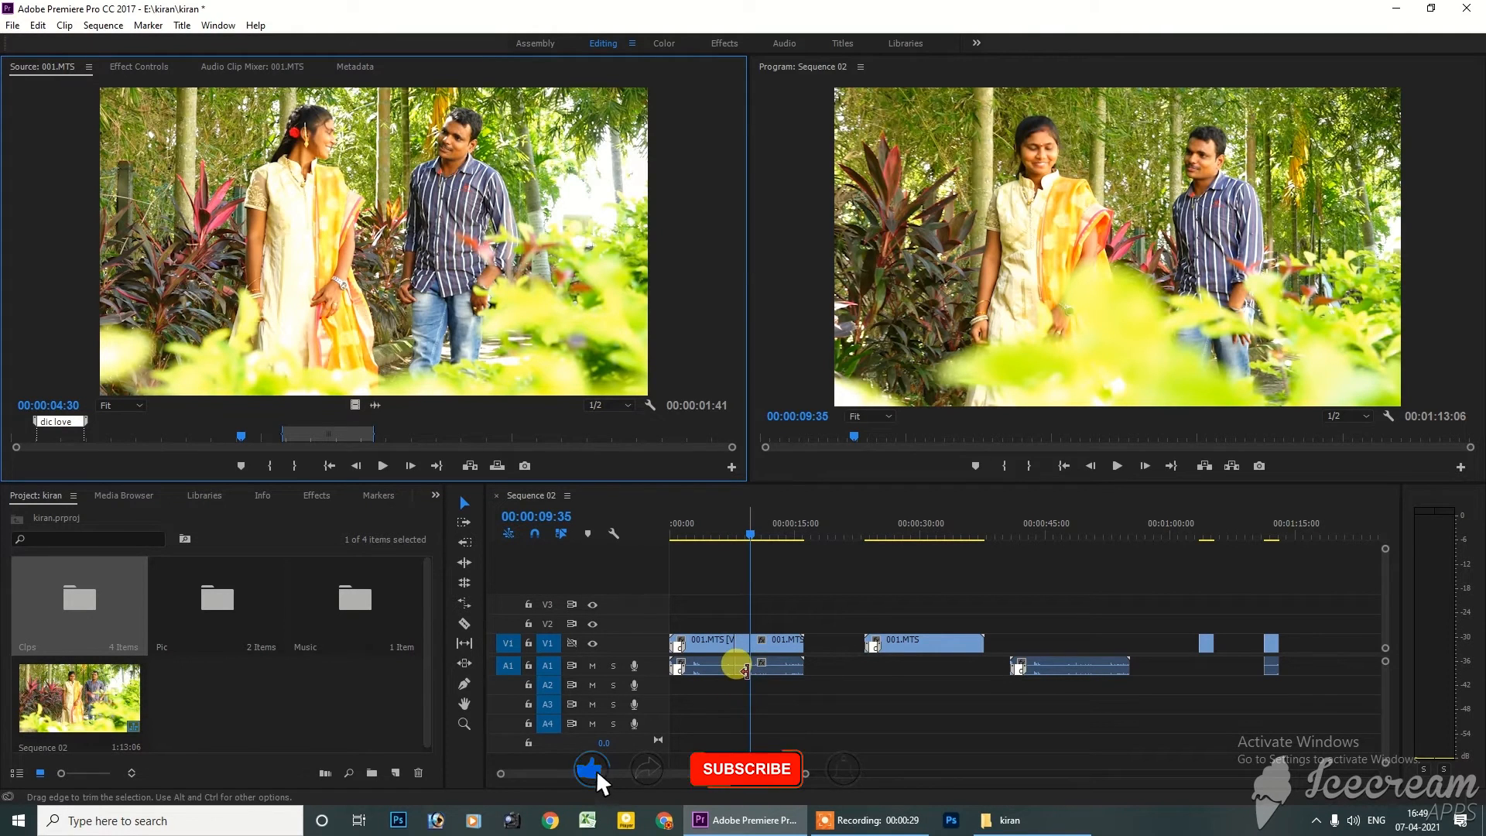
Review the segment inserted in the first clip, and delete it together with the rest of that clip after 00:00:07:44
left_click(741, 534)
left_click_drag(740, 532, 731, 535)
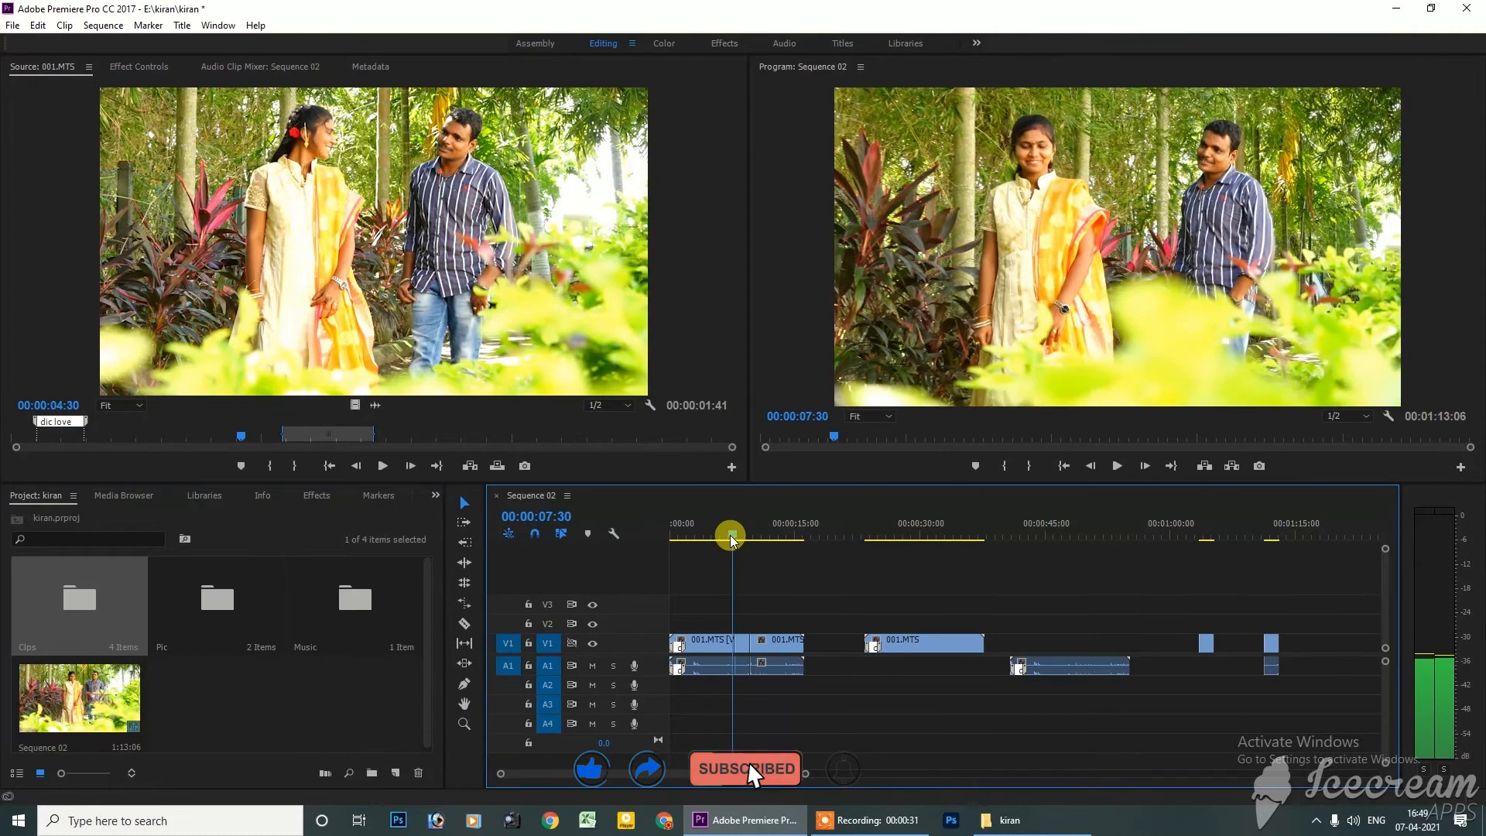
left_click_drag(737, 642, 732, 644)
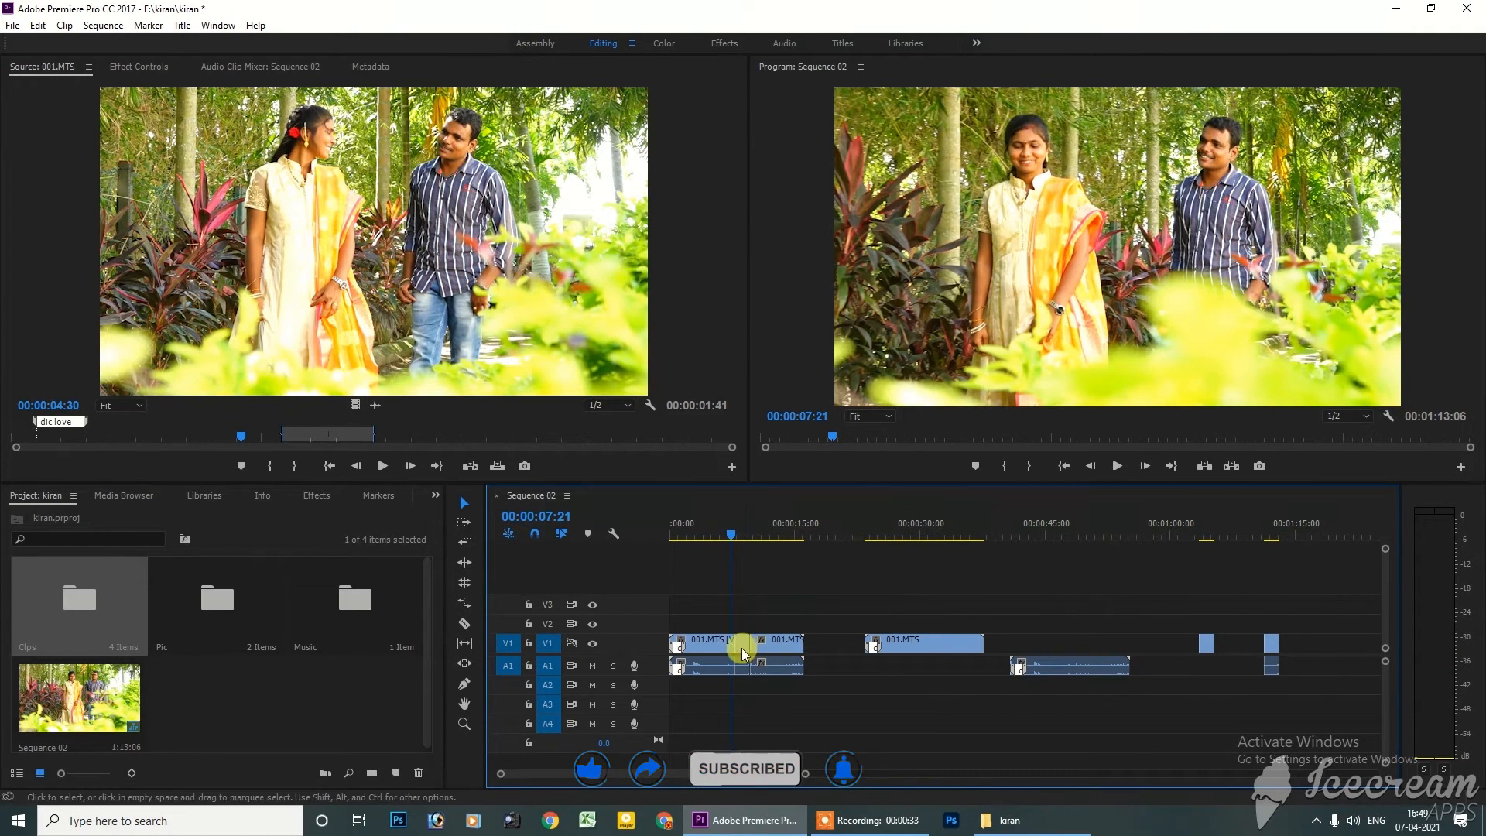
left_click(740, 647)
key("Delete")
left_click_drag(717, 531, 726, 528)
key("Down")
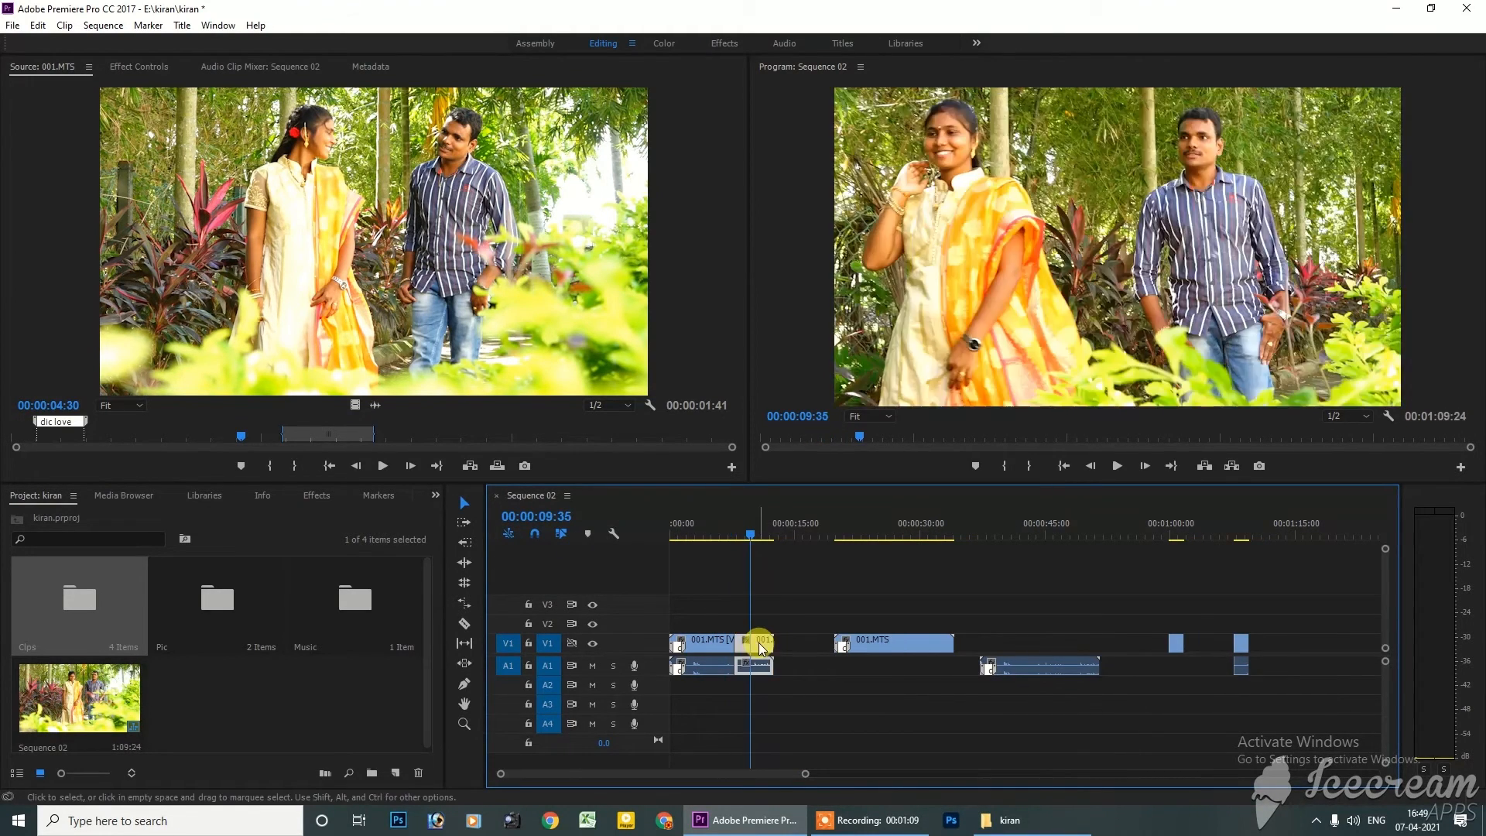
key("Delete")
key("Up")
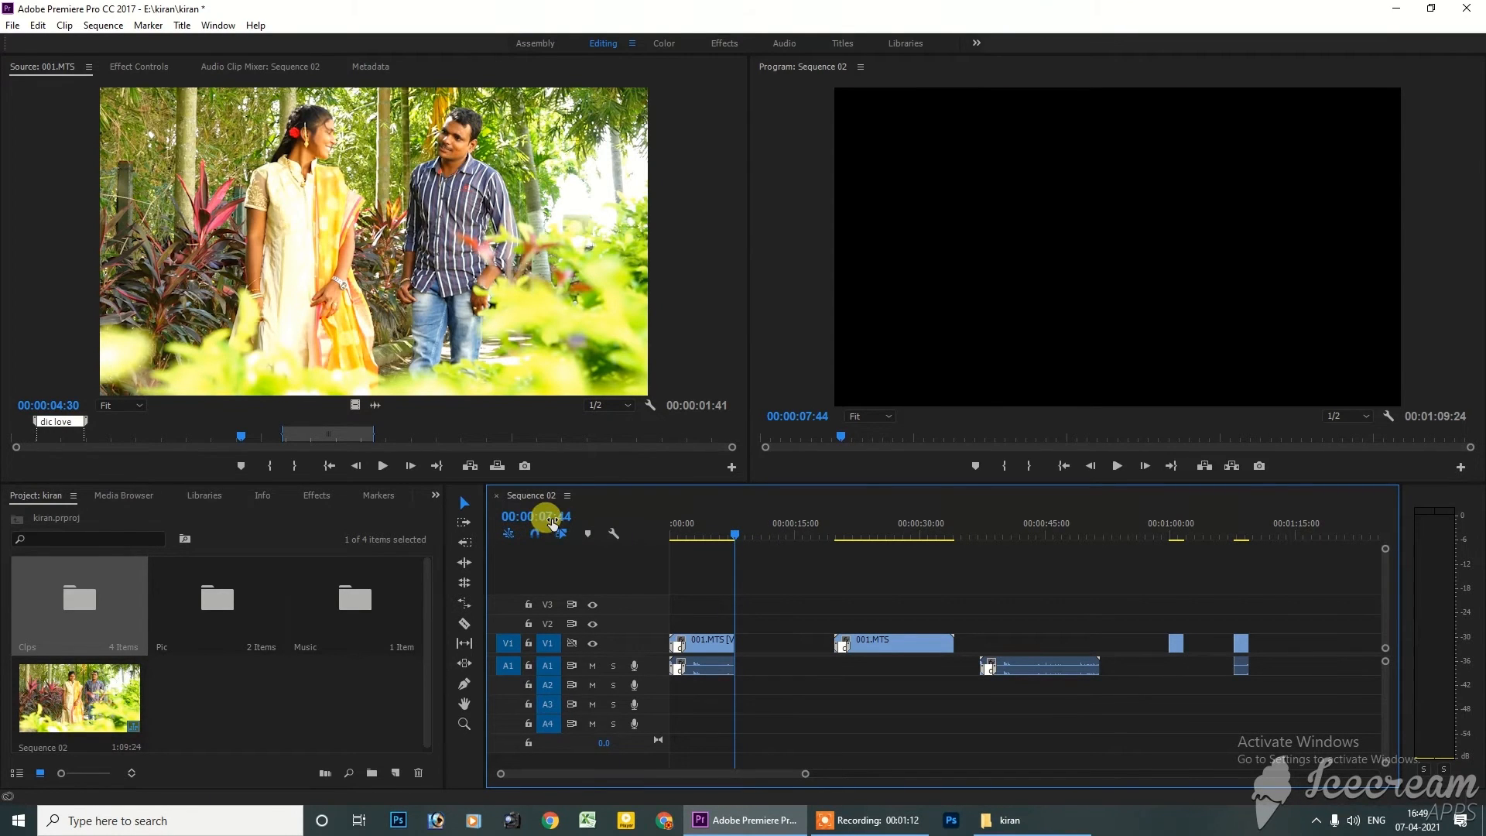
Insert the marked source range into the first clip at 00:00:04:23 and undo that insertion
left_click(709, 528)
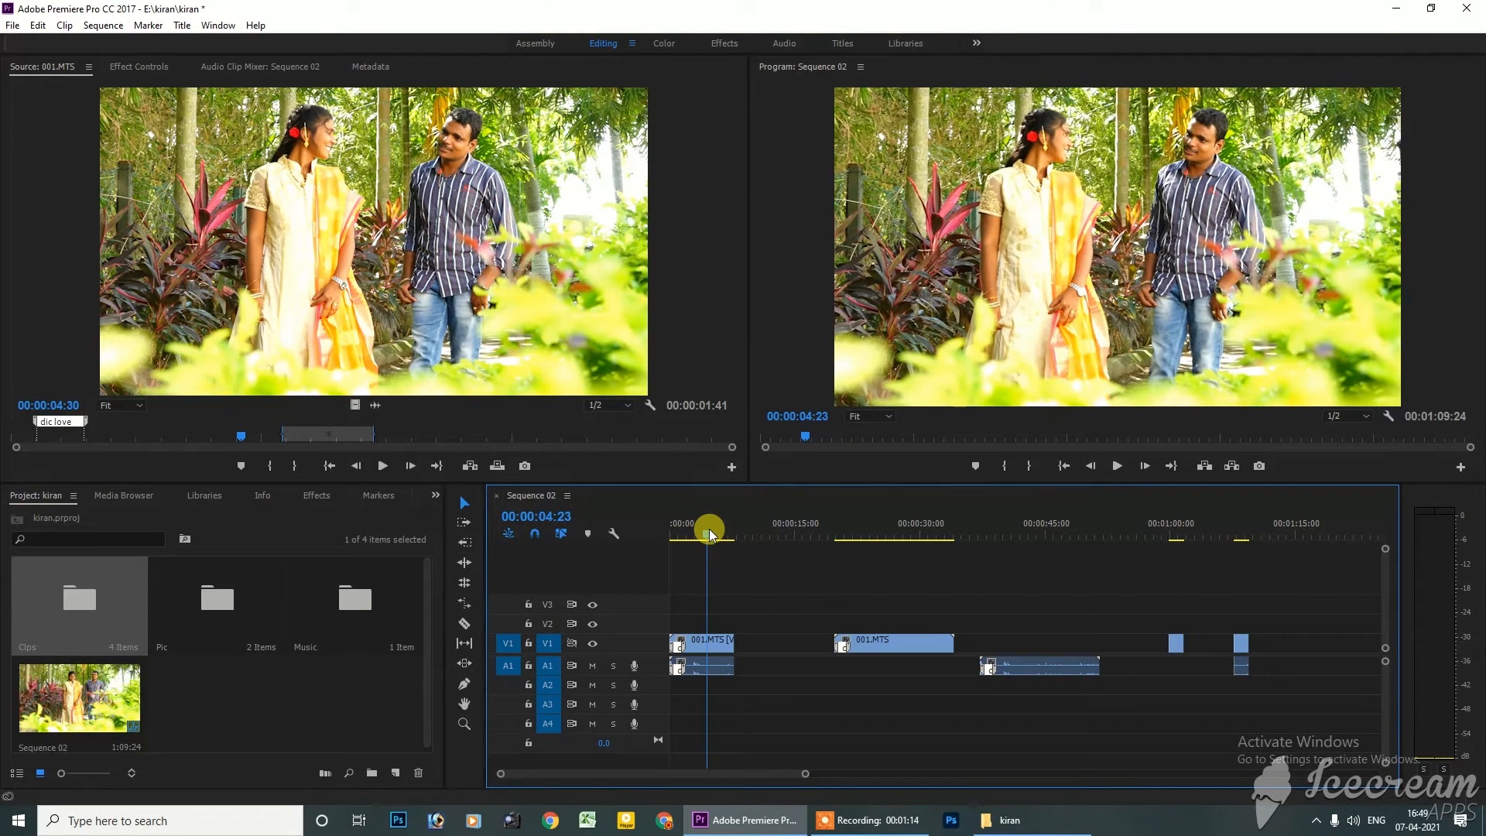
left_click(470, 466)
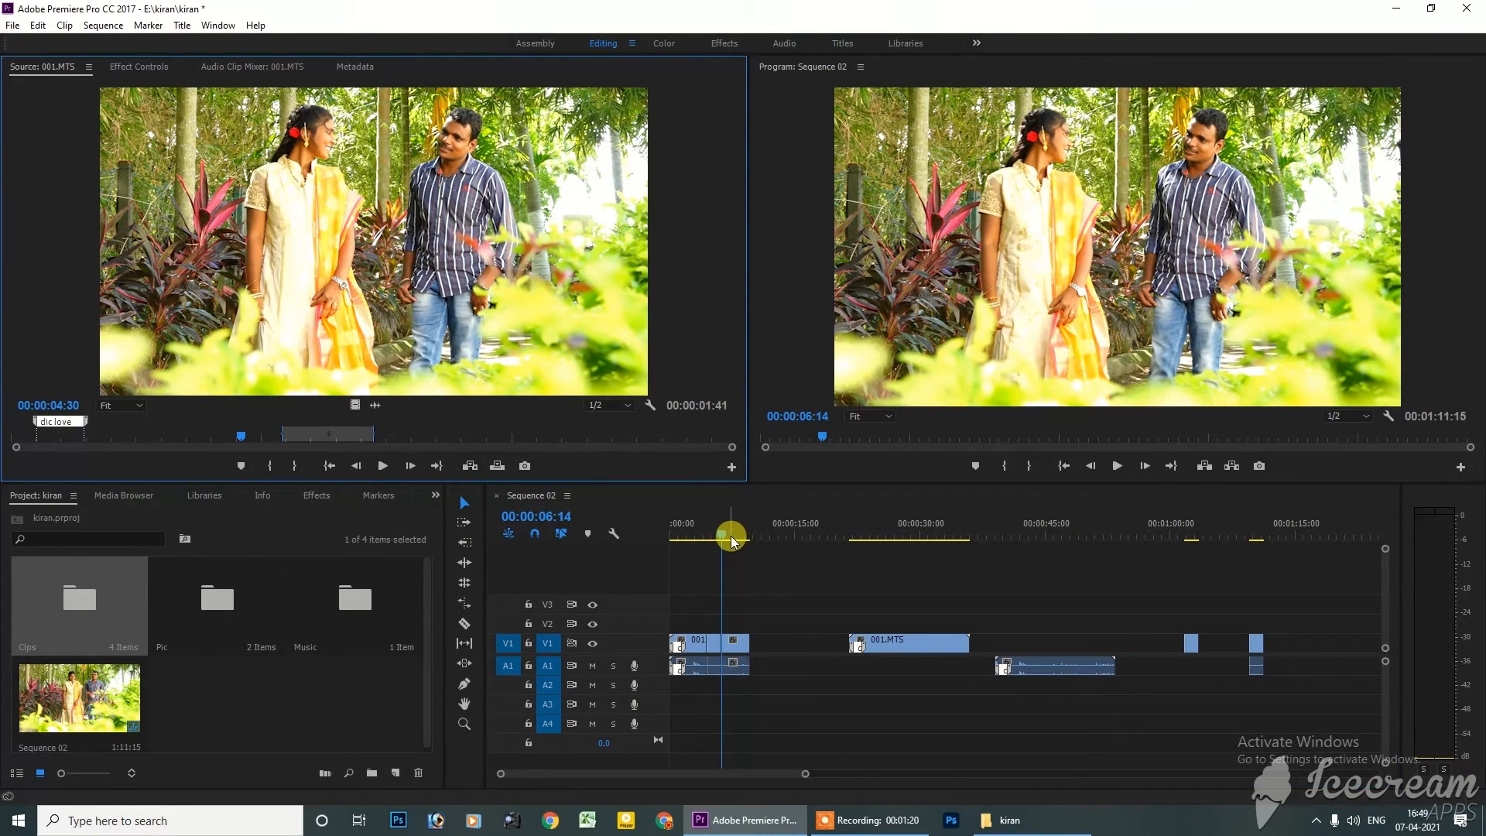
mouse_move(725, 532)
left_mouse_down()
mouse_move(752, 532)
mouse_move(722, 531)
left_mouse_up()
key("ctrl+z")
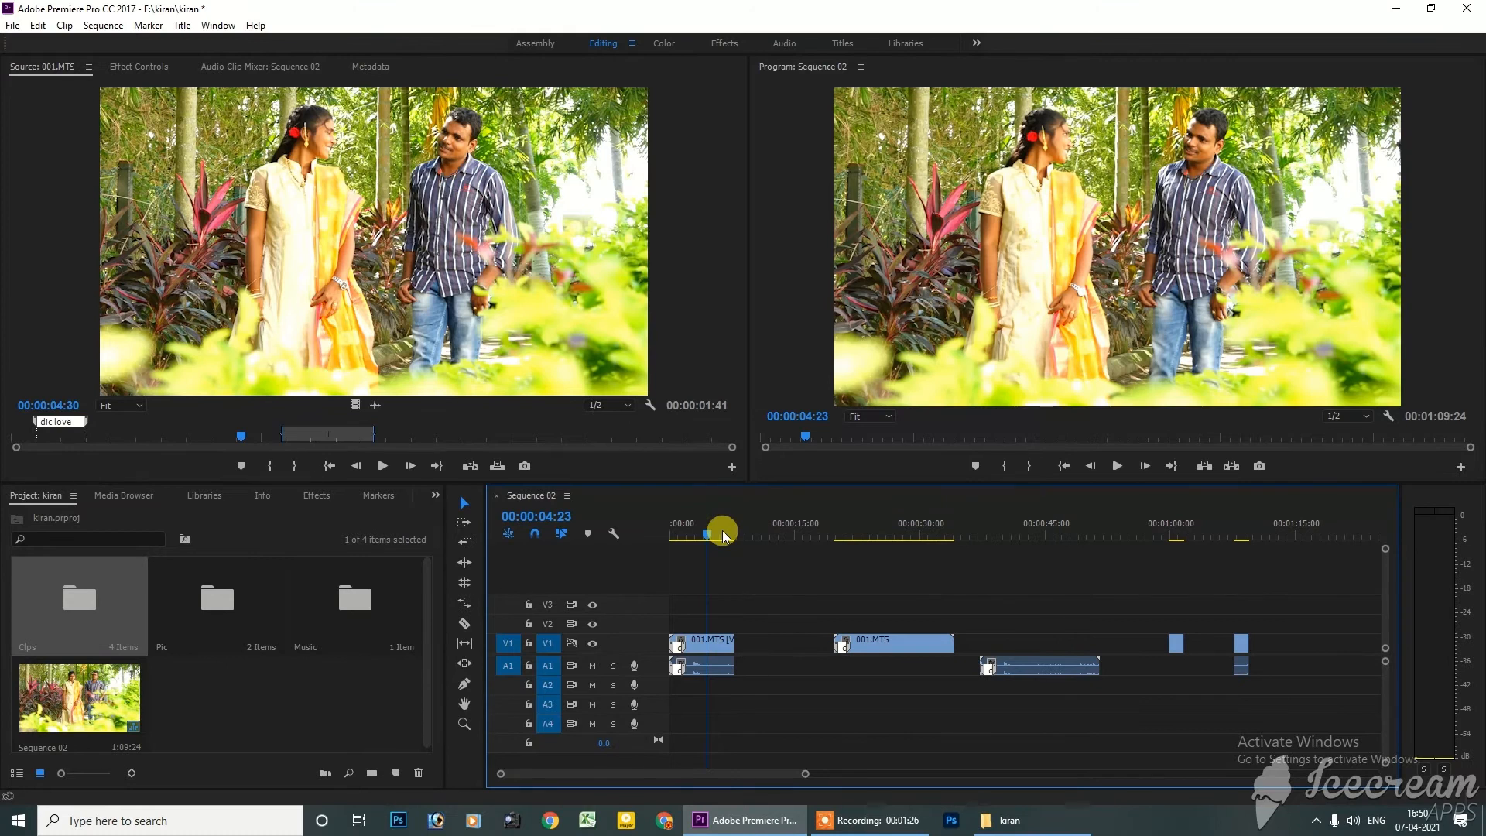
Overwrite the first clip from 00:00:04:23 with the marked source range and review the overwritten section in the sequence
left_click(497, 466)
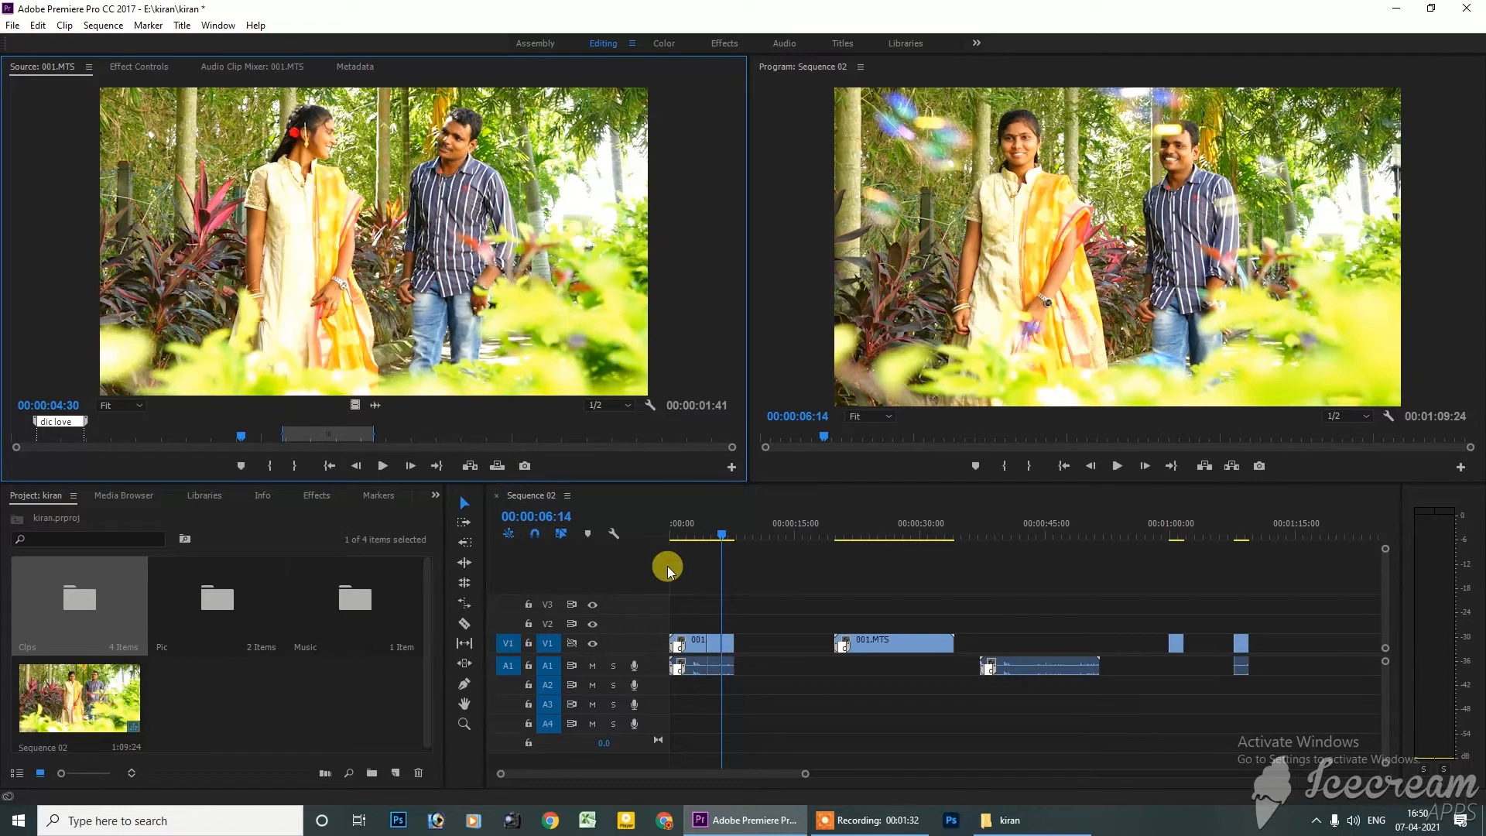
key("shift+i")
key("Down")
key("Down")
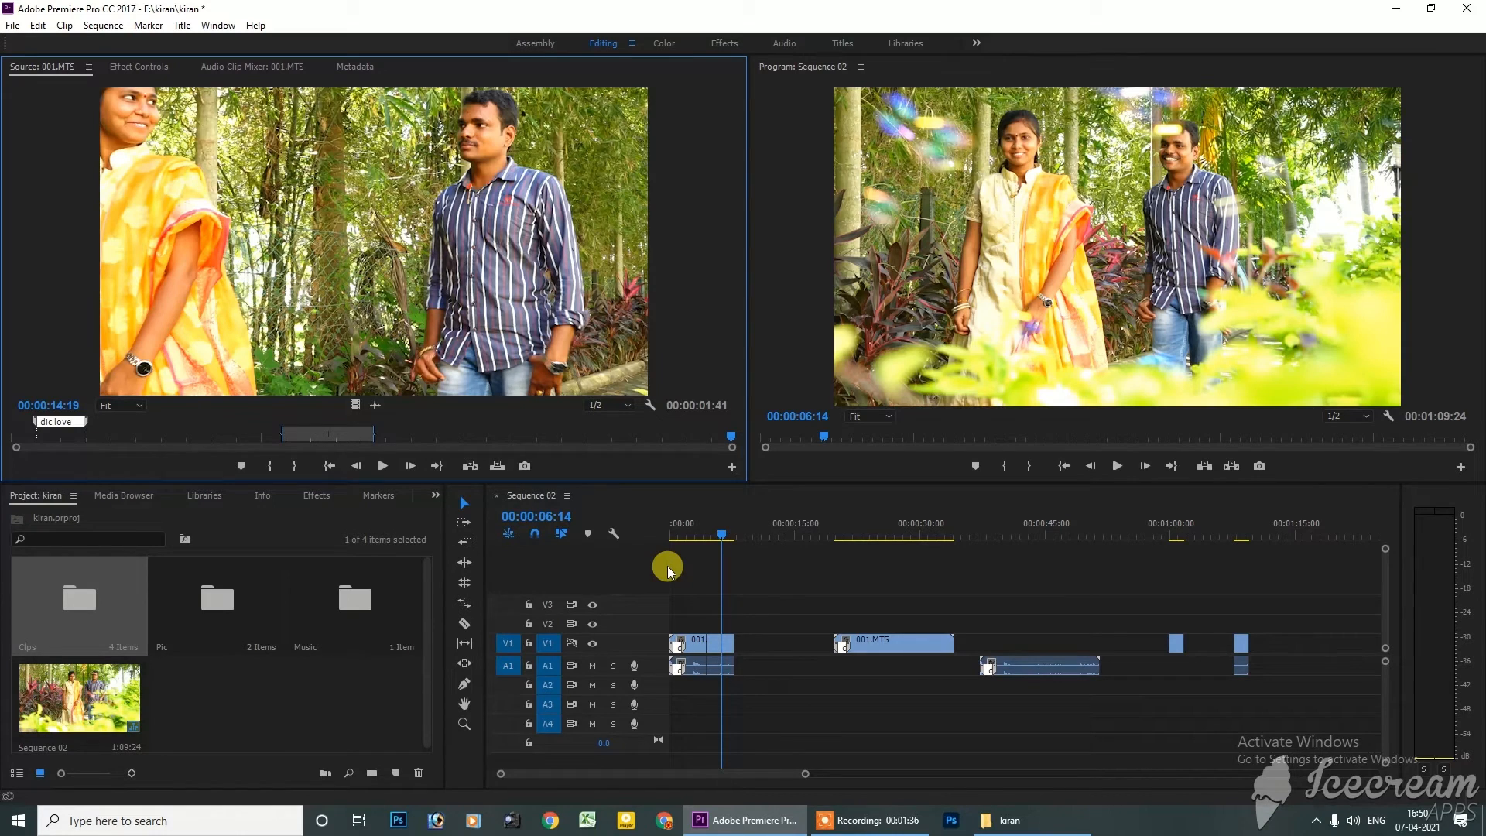
left_click(732, 536)
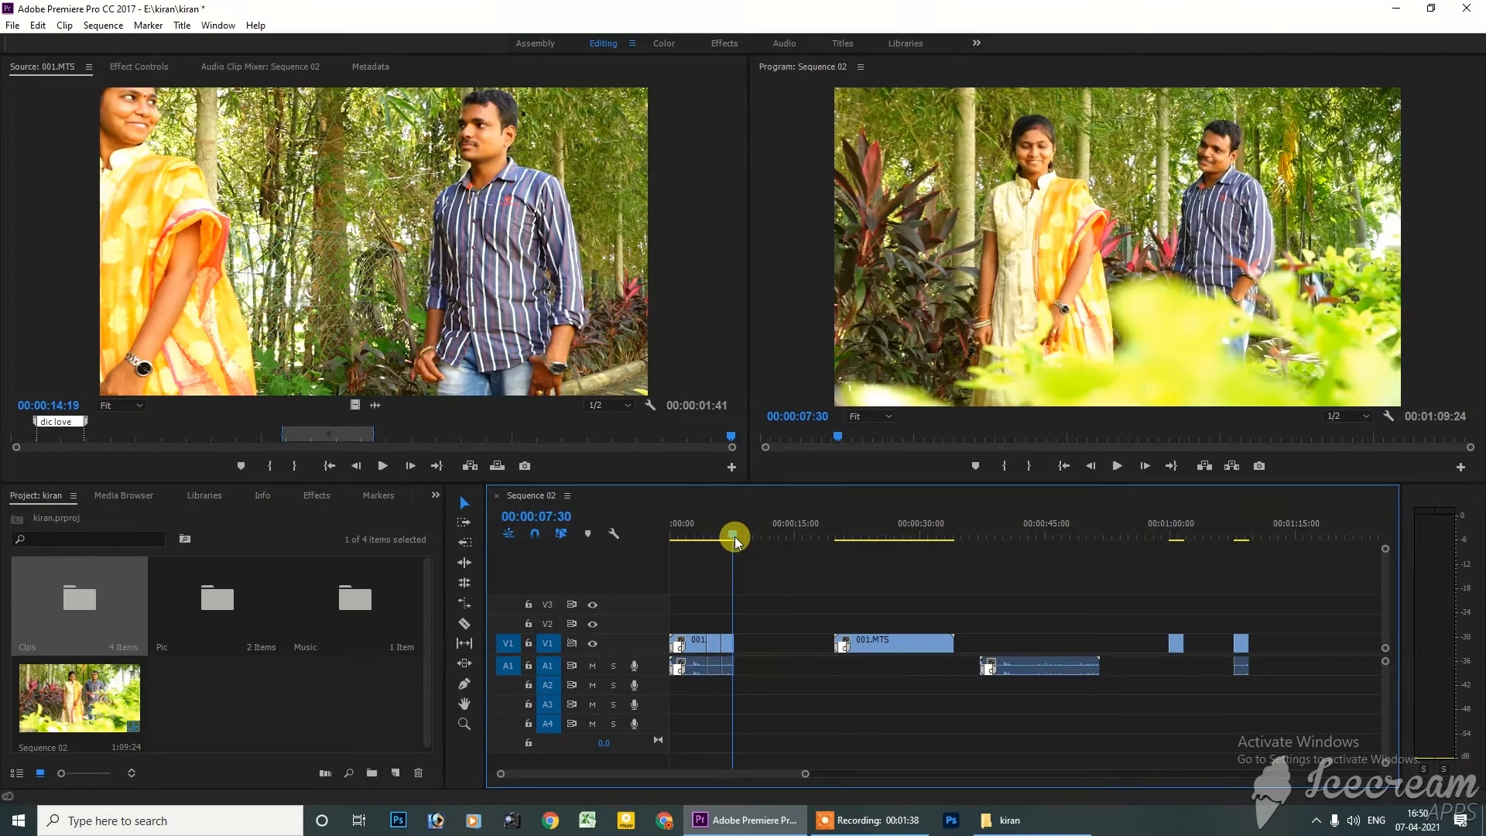
left_click_drag(736, 537, 710, 529)
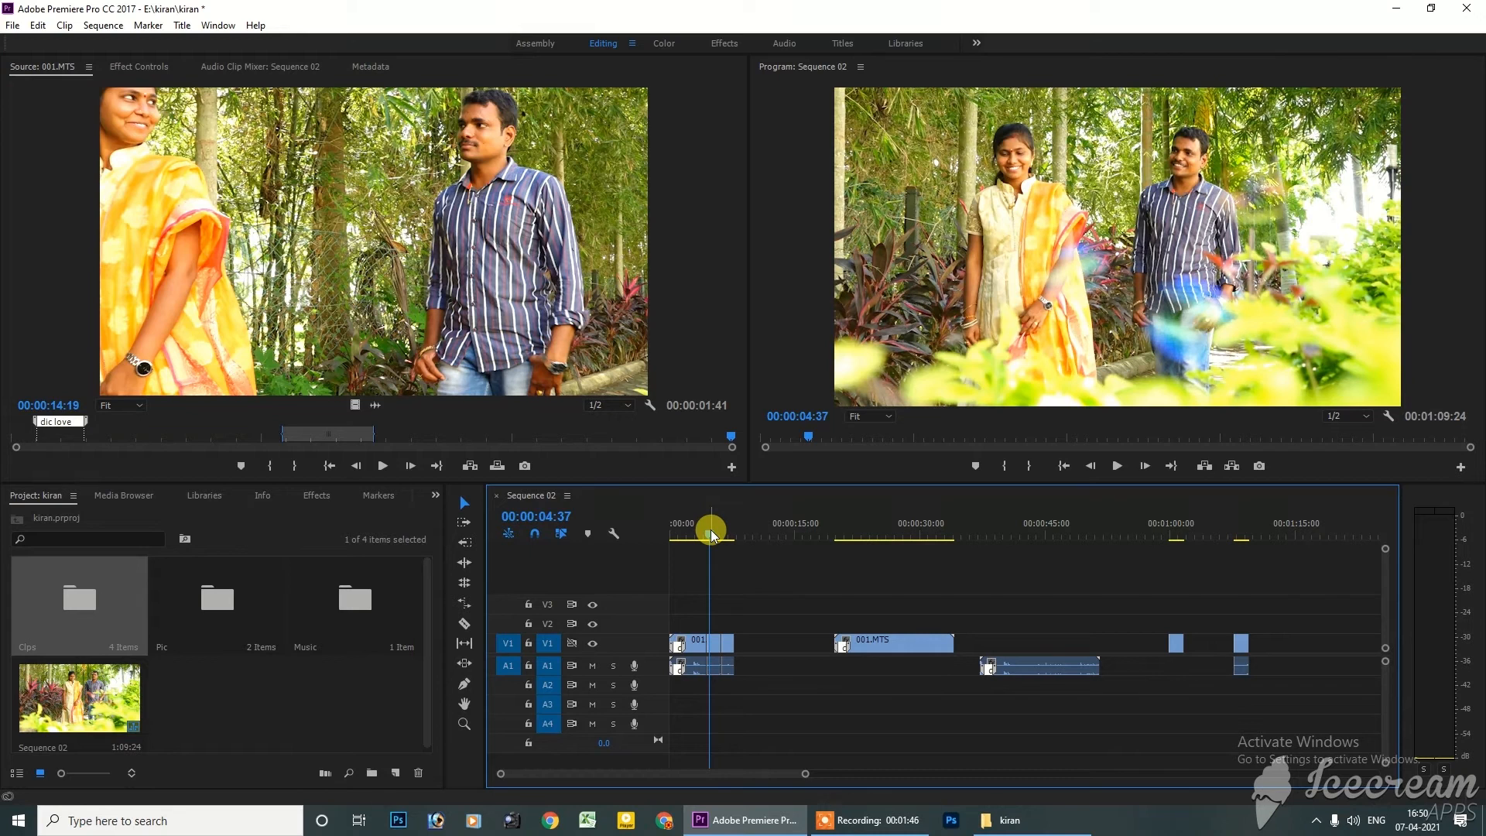
Export the current source frame to the Desktop as a JPEG named "jjj"
left_click(469, 466)
left_click(524, 466)
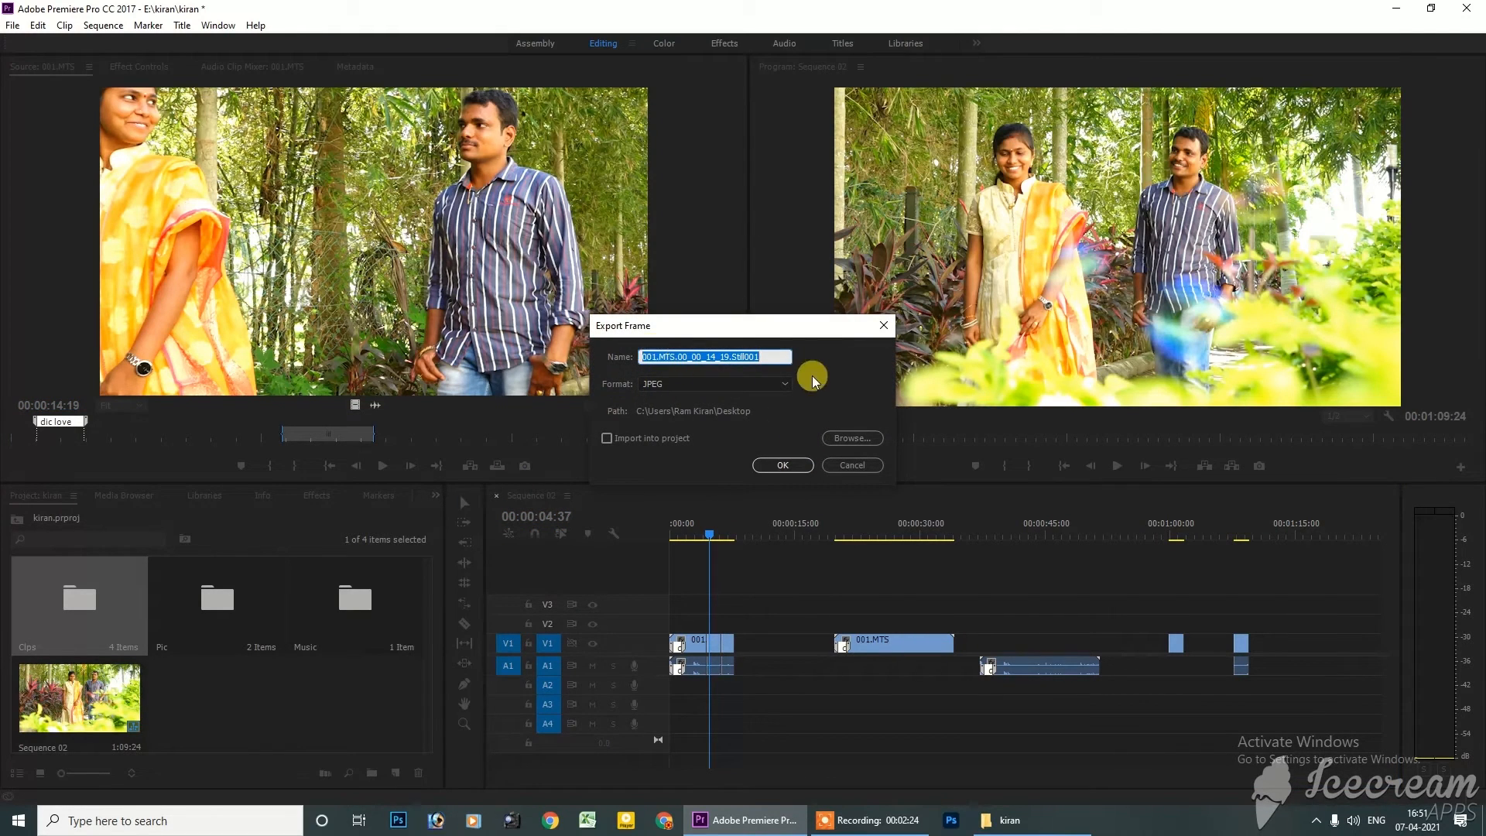
type("jjj")
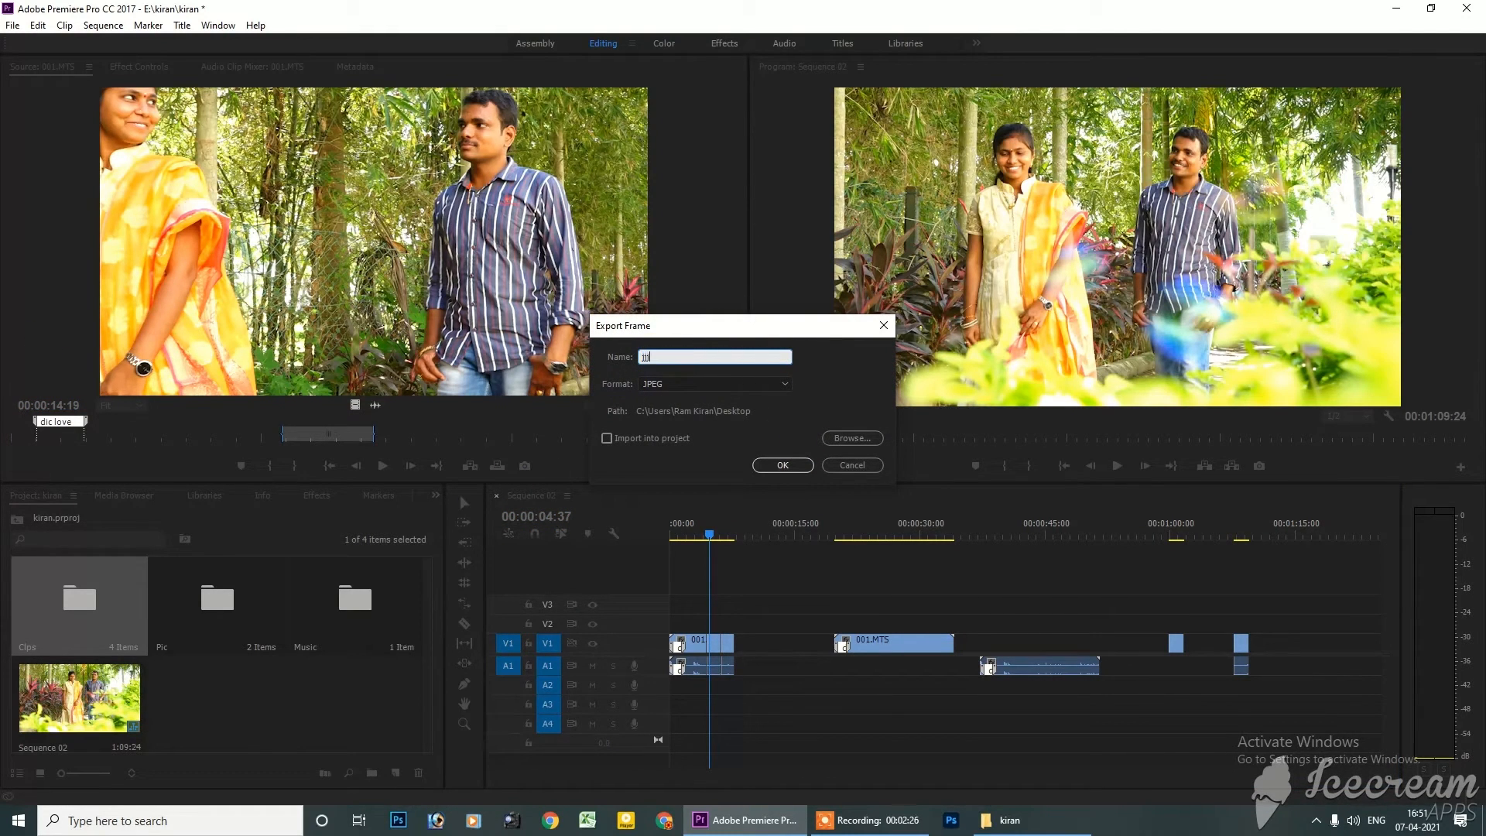
left_click(675, 384)
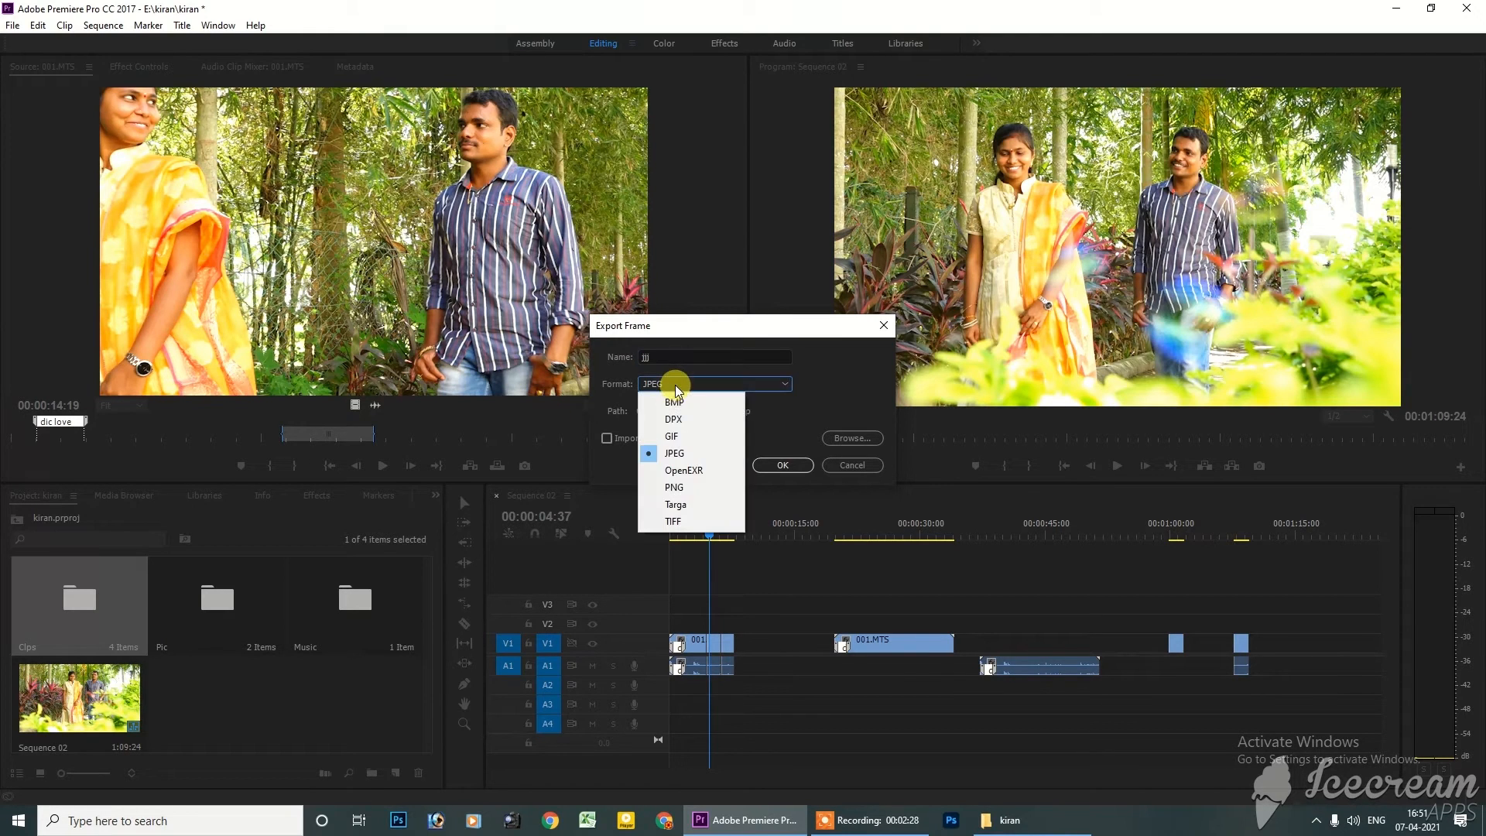
left_click(683, 454)
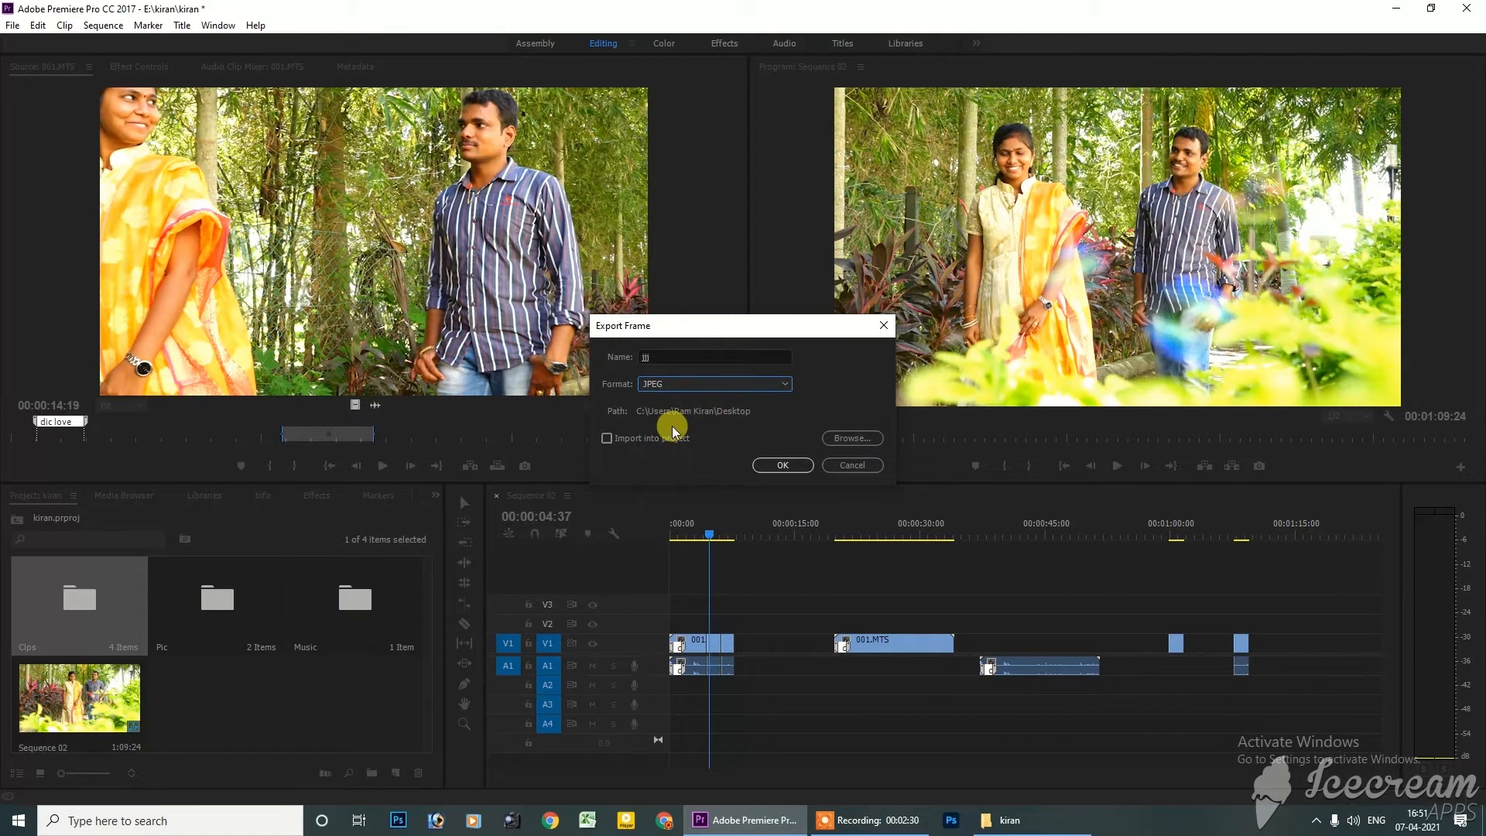
left_click(852, 438)
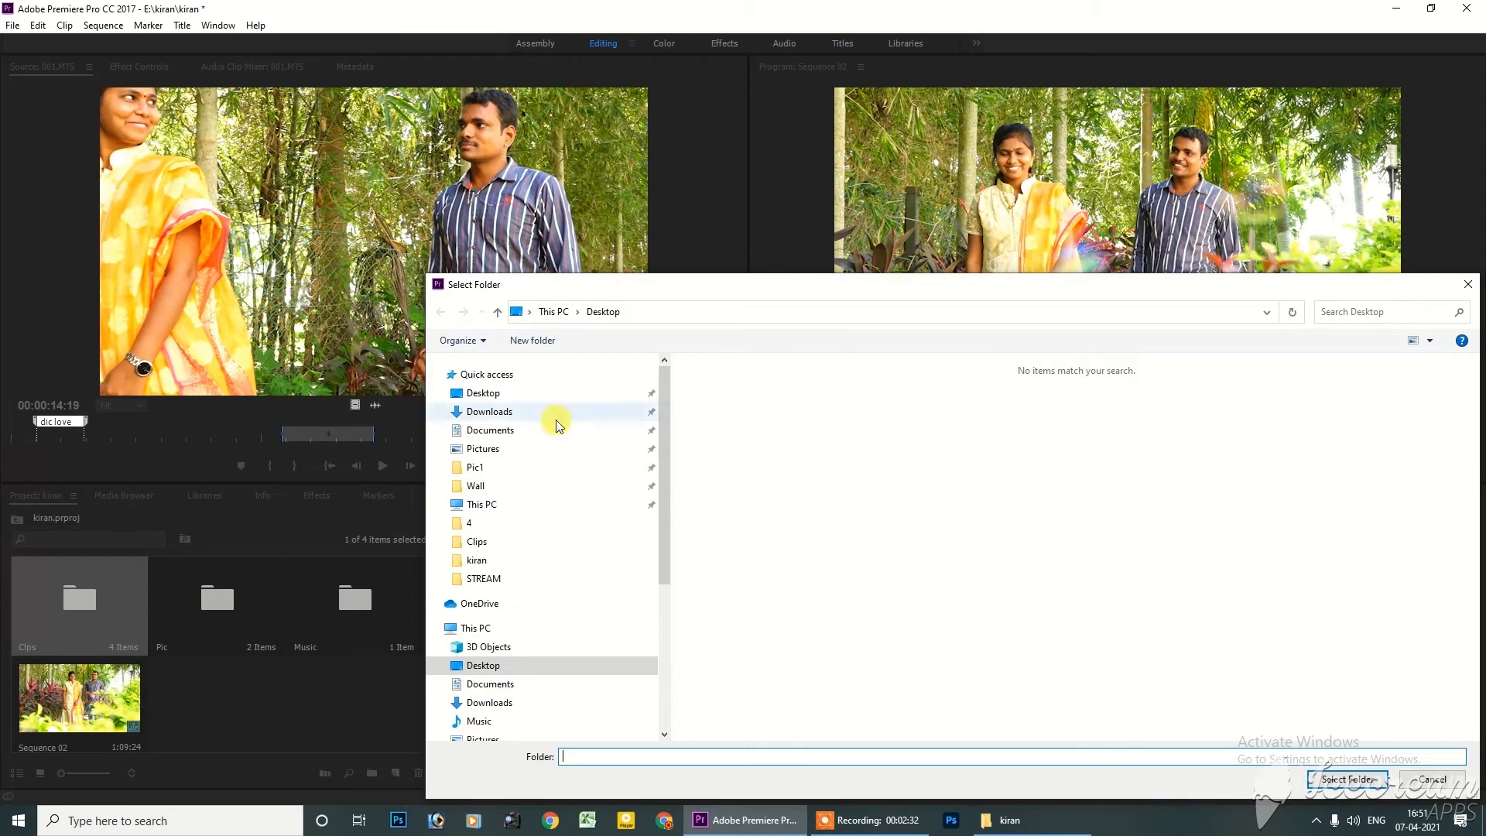
left_click(463, 664)
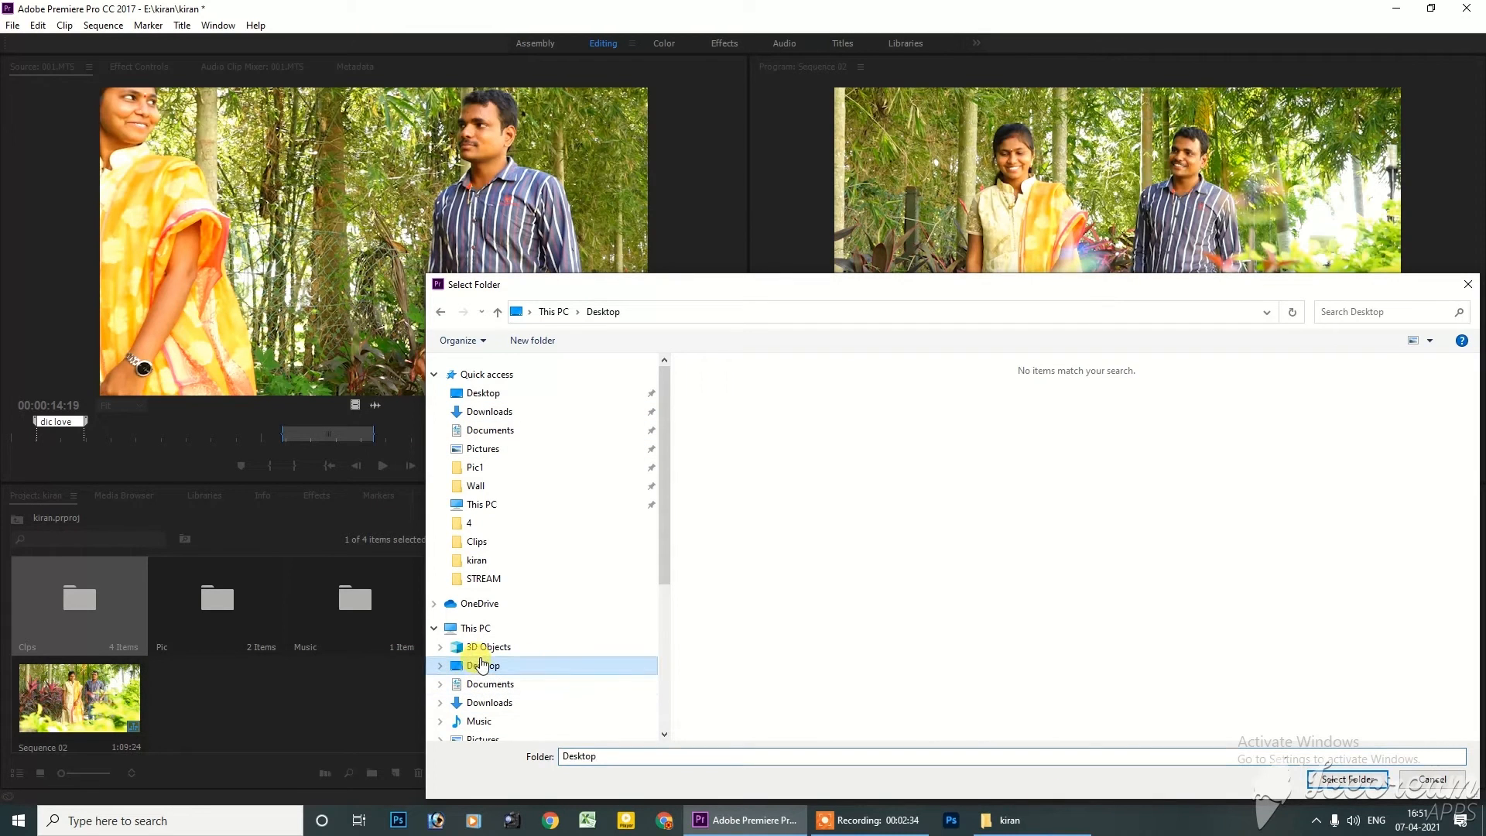
left_click(1353, 780)
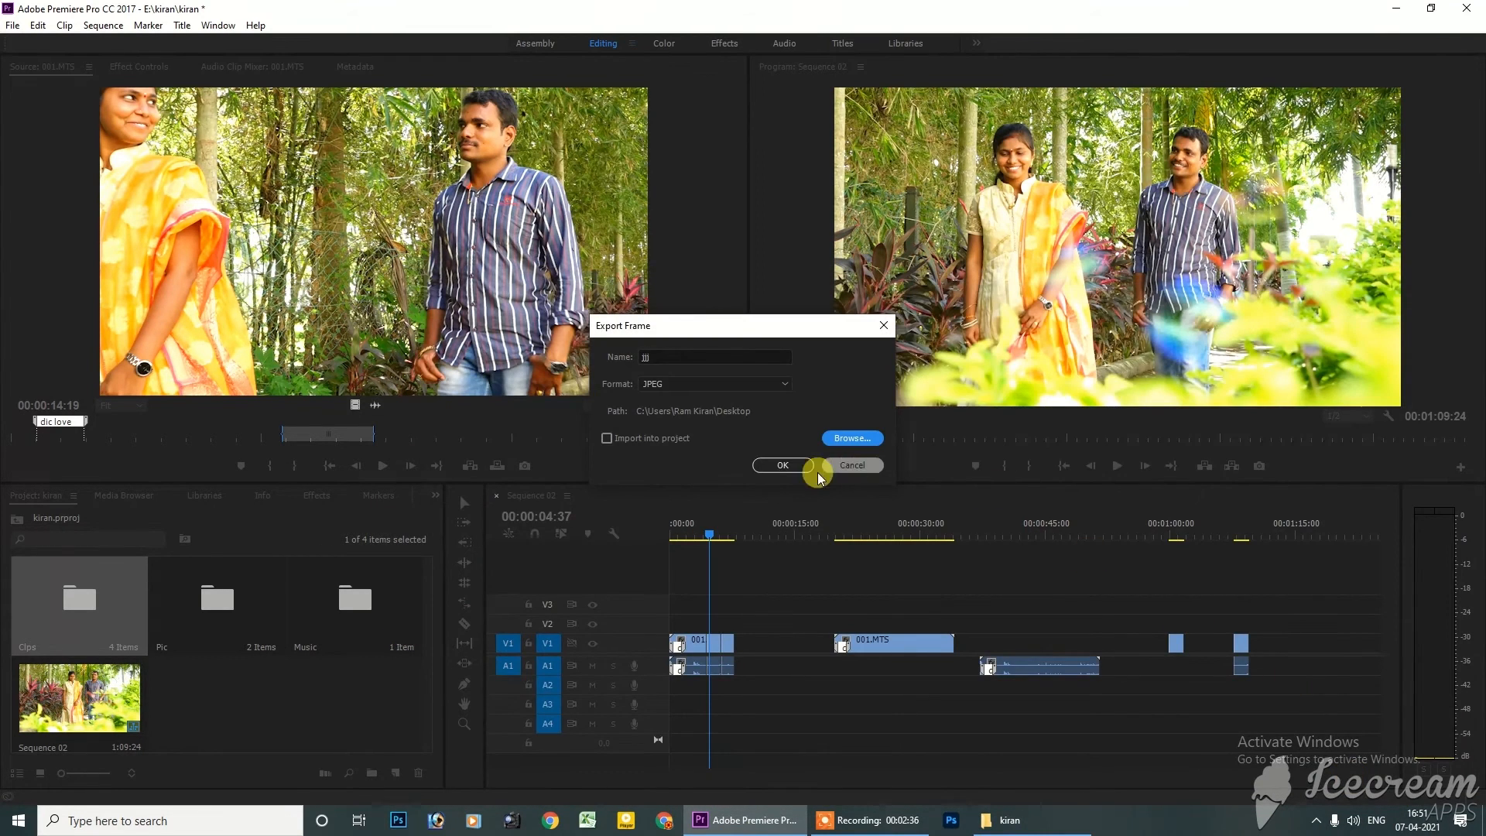
left_click(780, 466)
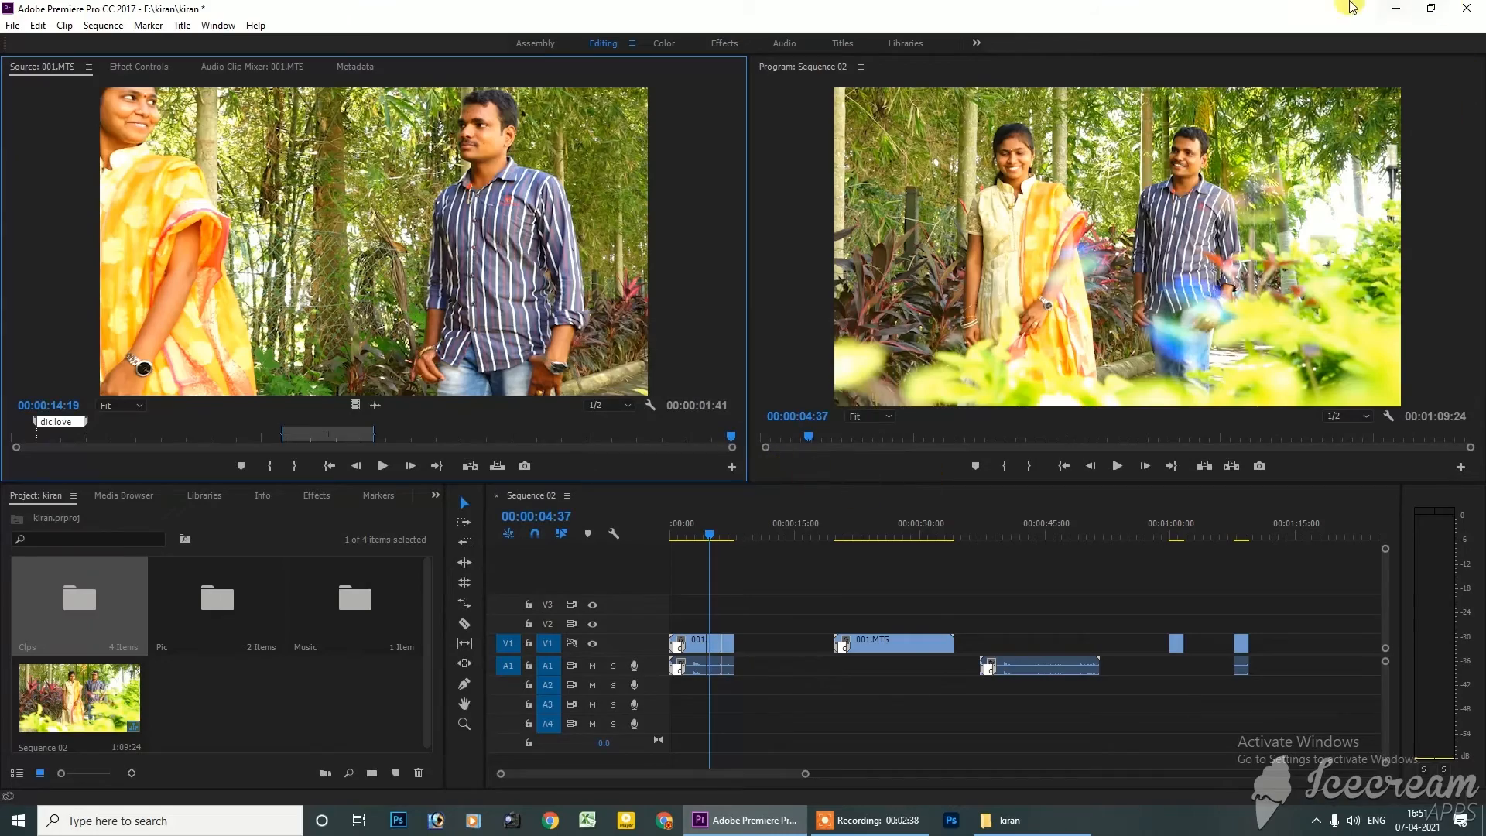
View the exported jjj image from the desktop, close it and switch back to Premiere Pro
left_click(1396, 8)
double_click(32, 504)
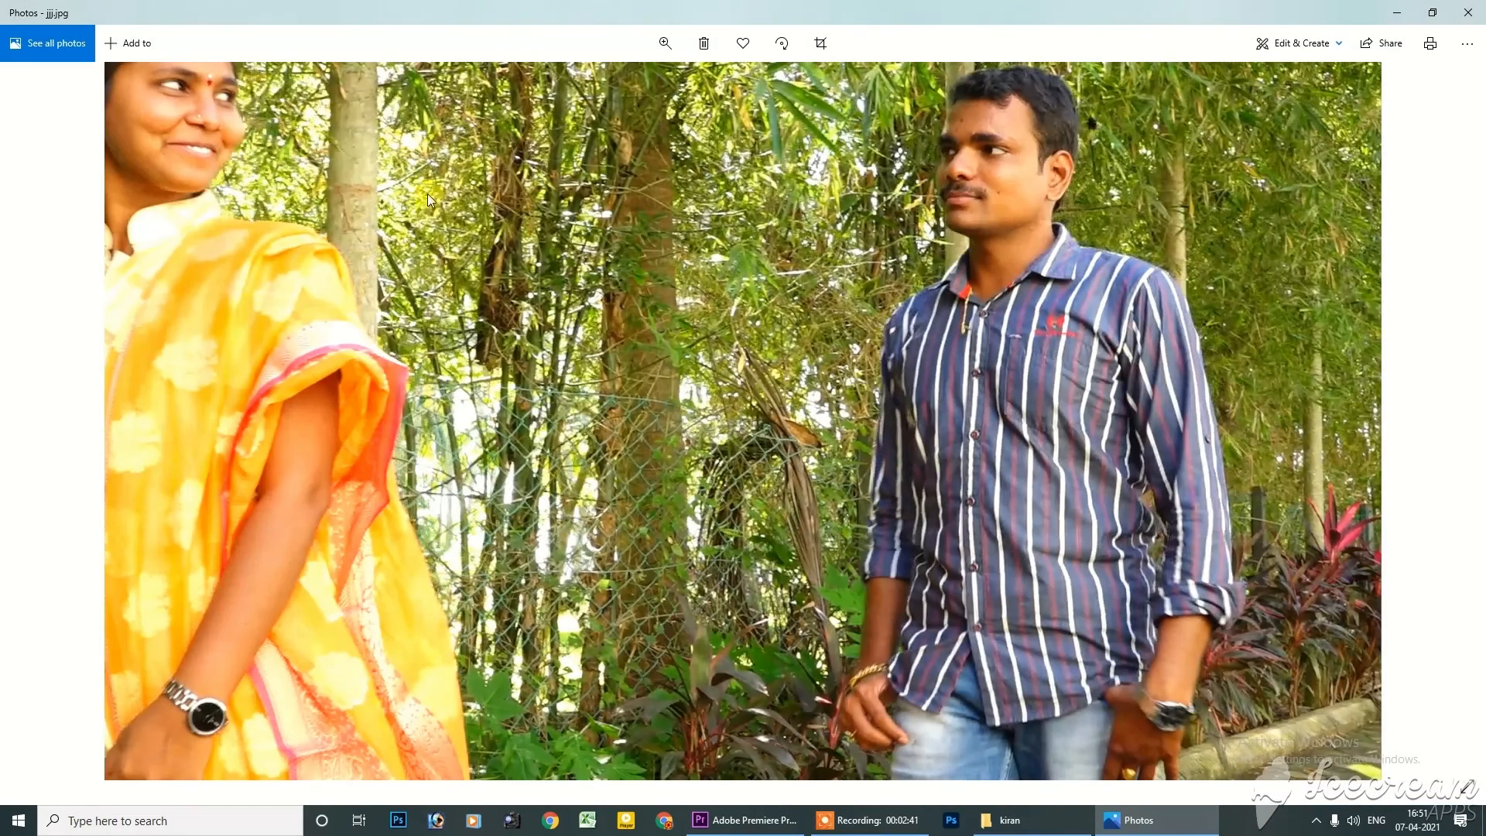
left_click(1467, 12)
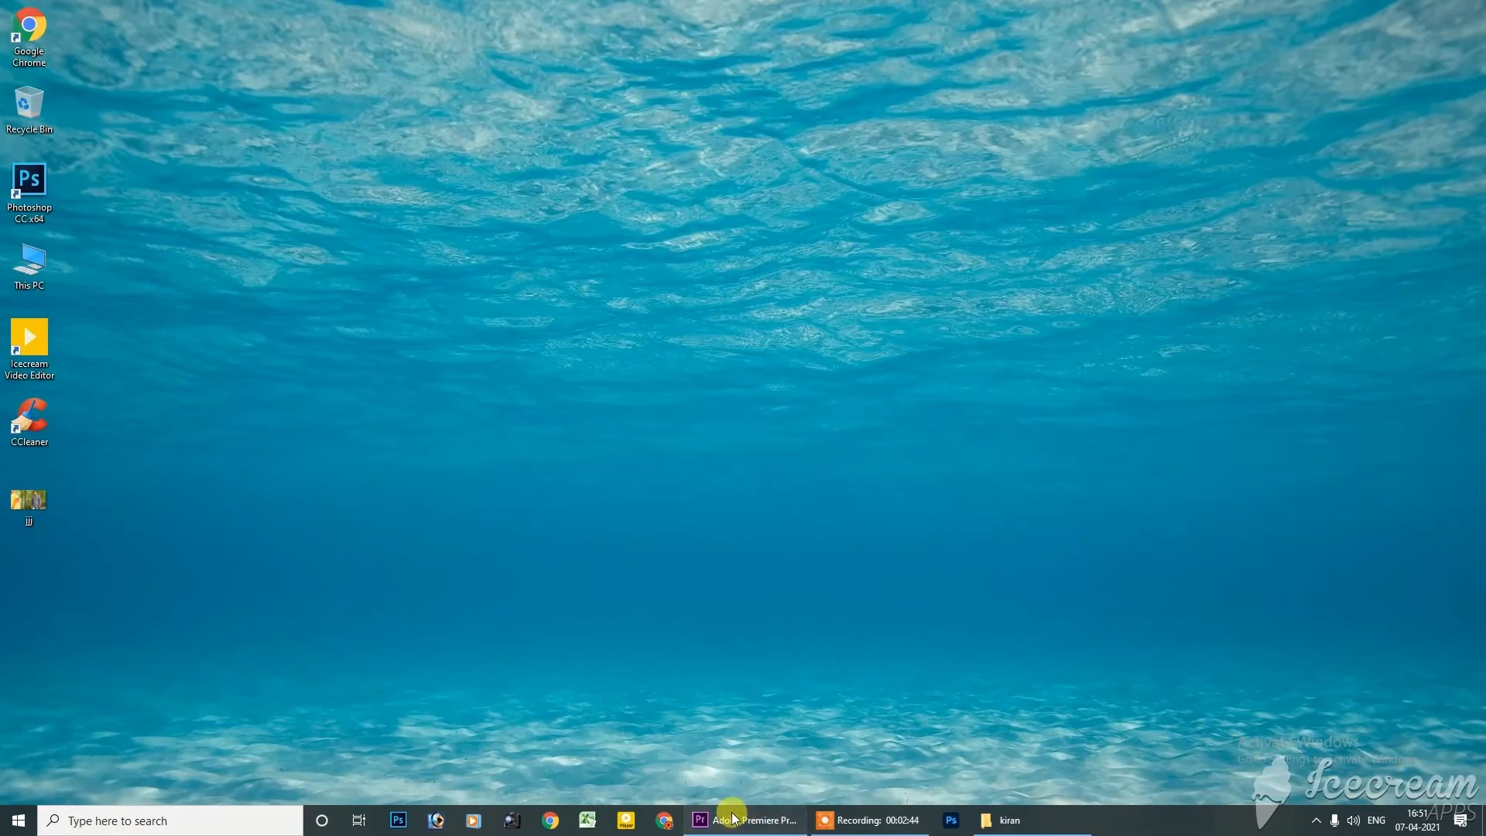
left_click(732, 815)
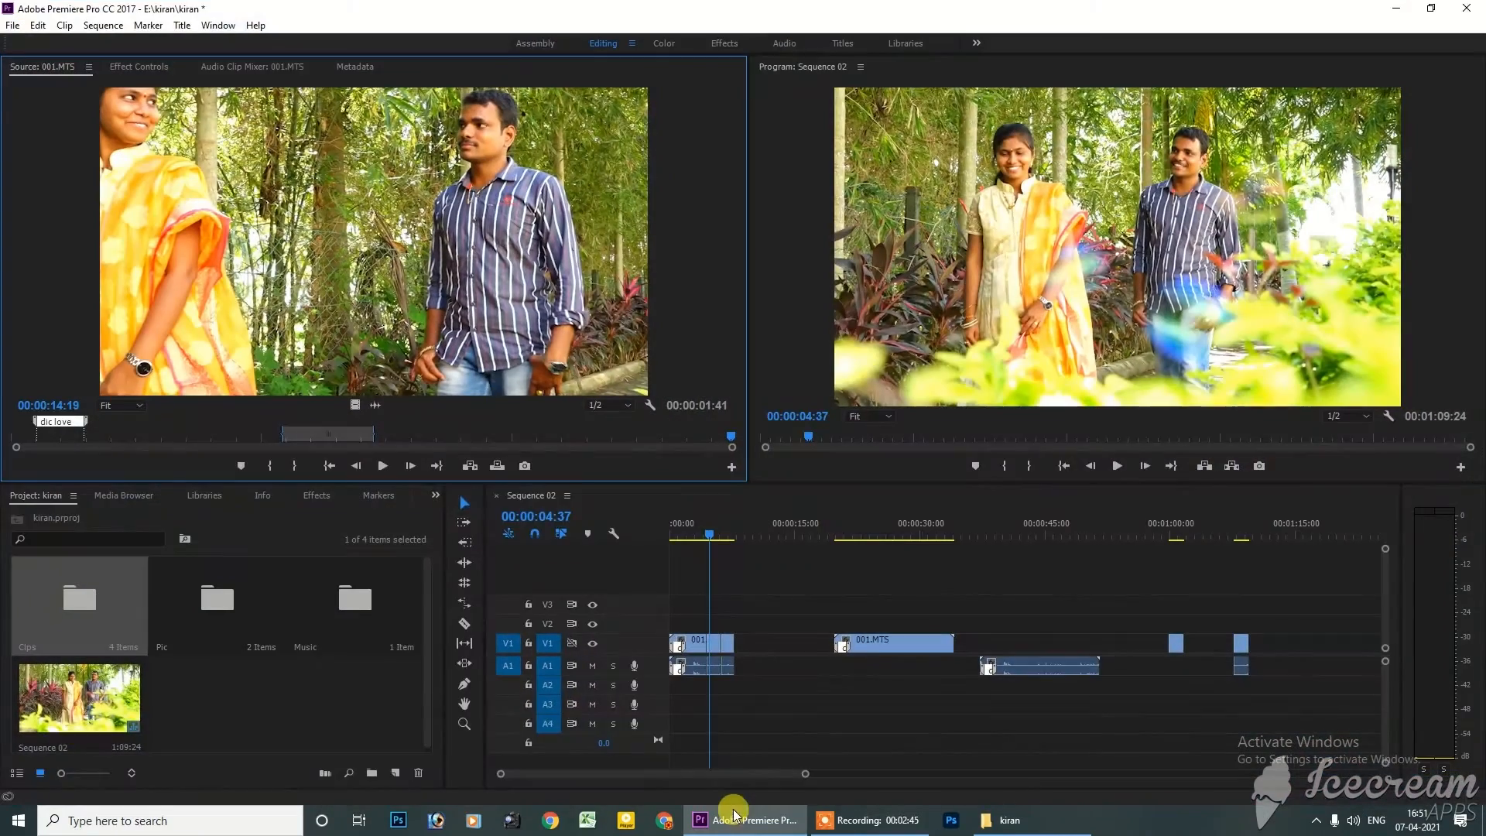
left_click(731, 468)
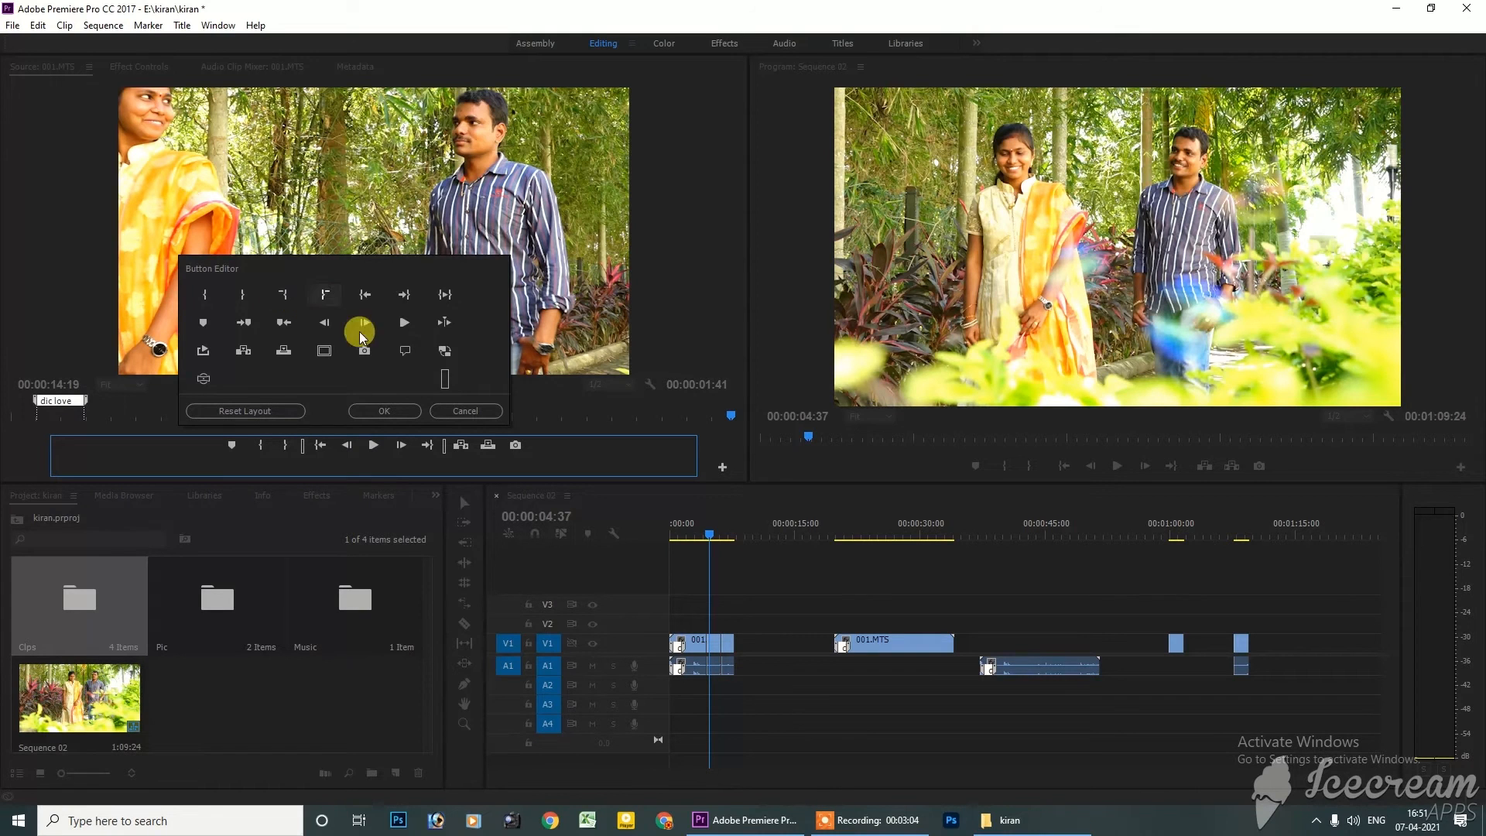
left_click(590, 453)
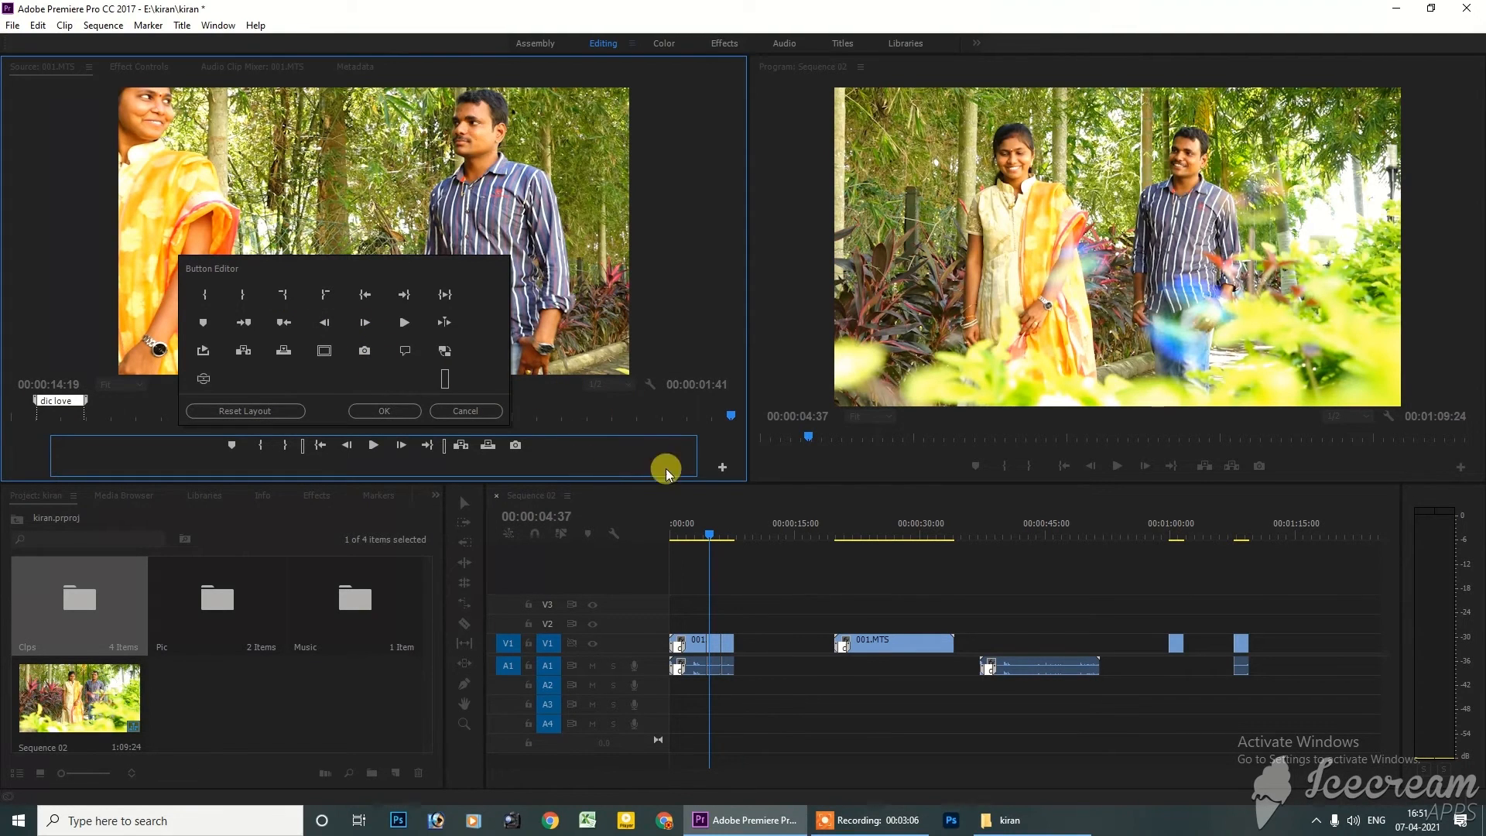
left_click(461, 415)
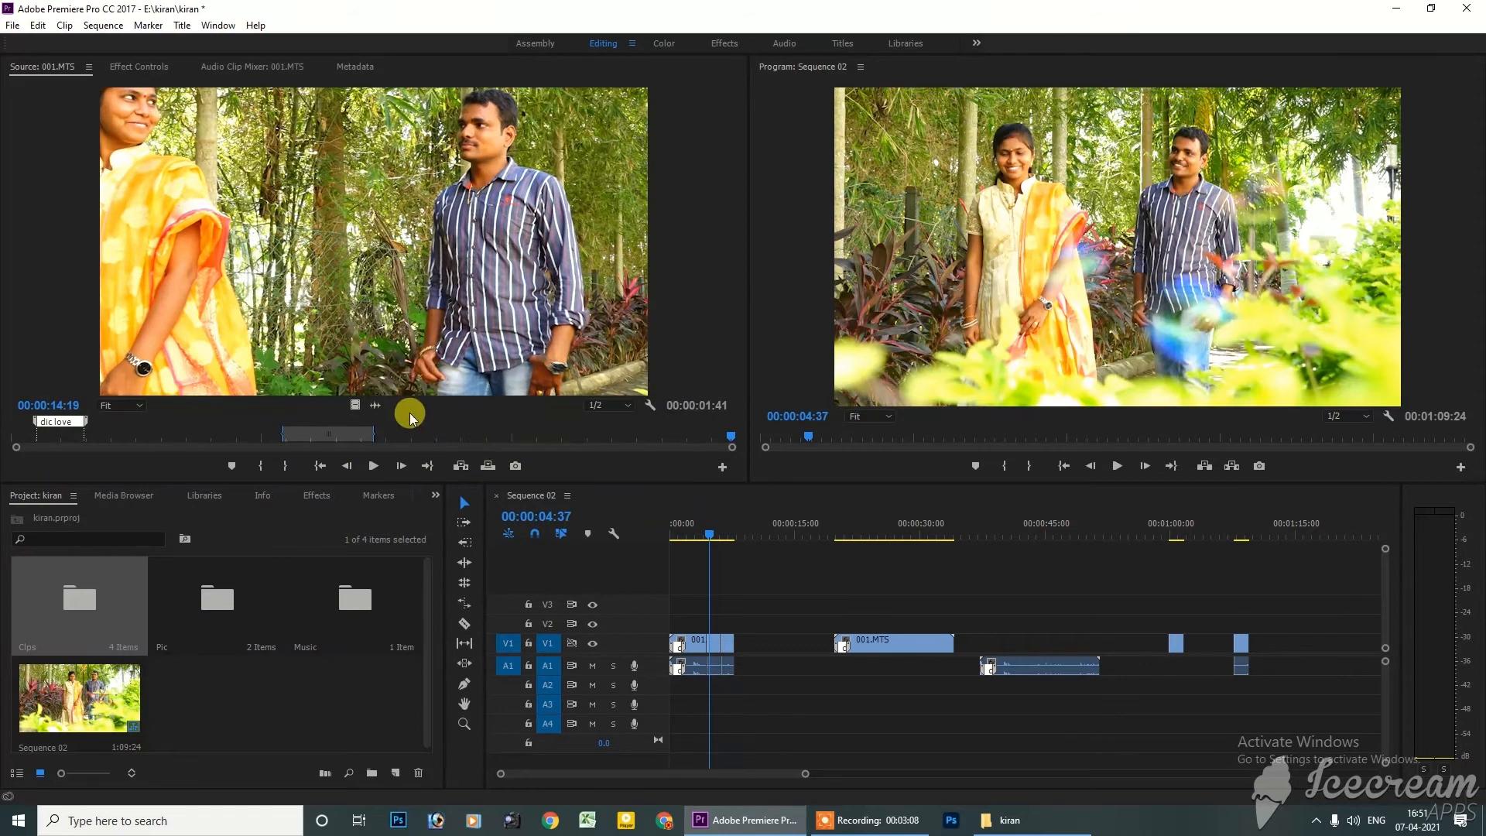
Move the source playhead to 00:00:06:00 and clear the In point of the source clip
left_click(313, 438)
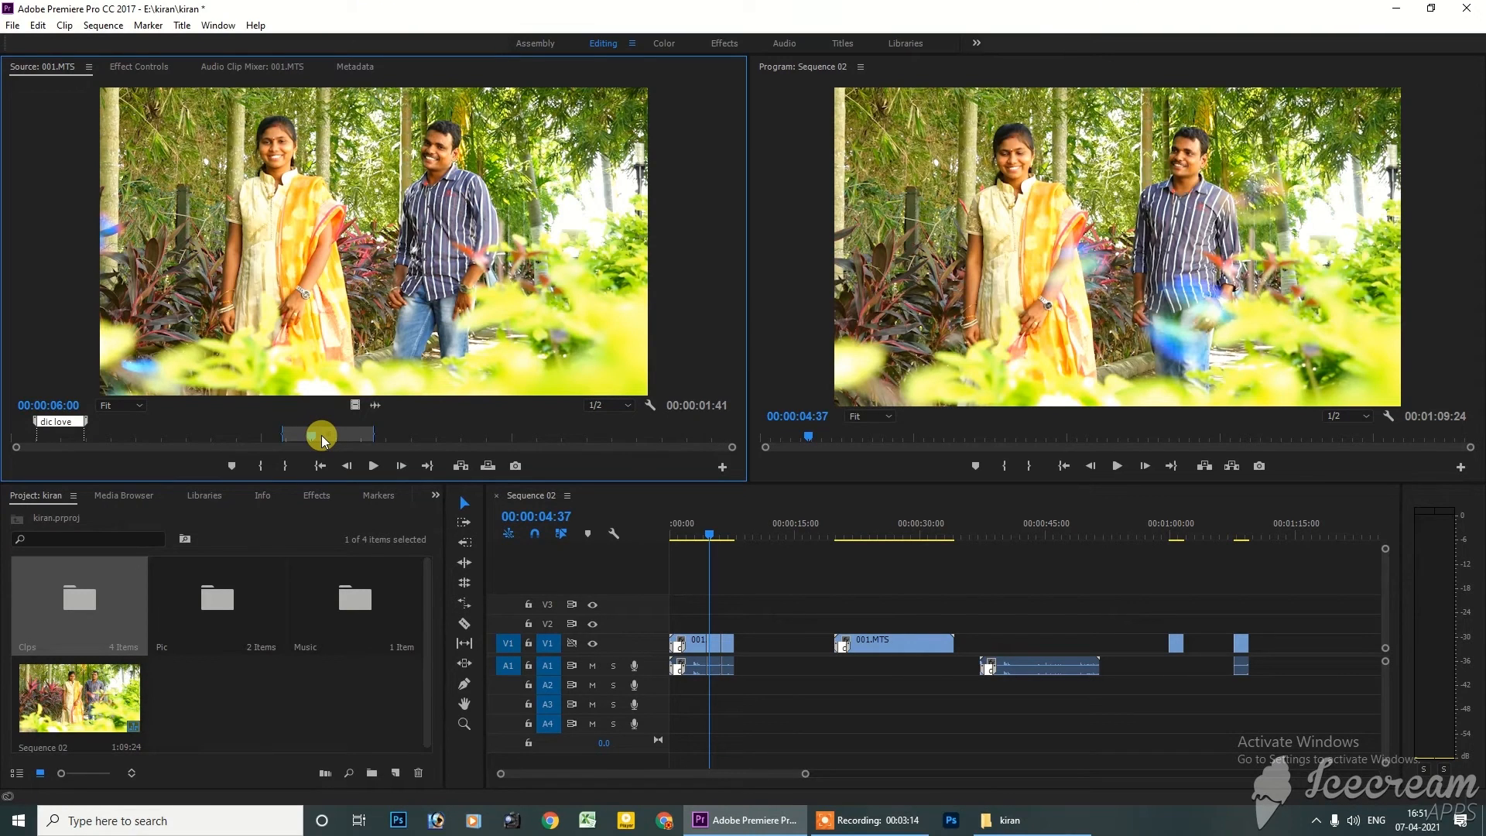
key("ctrl+shift+i")
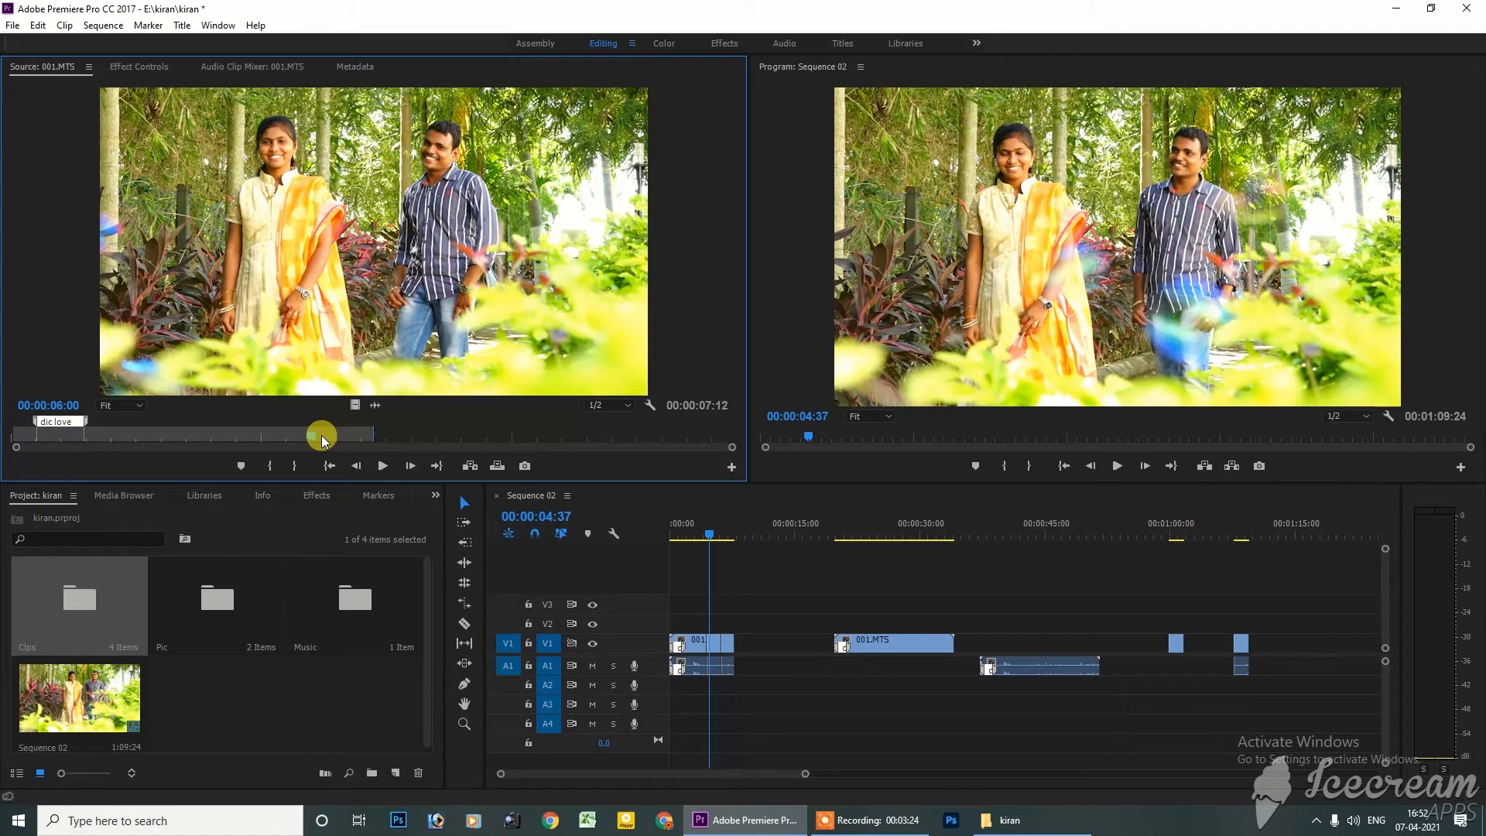
Add the Play In to Out, Loop and Safe Margins controls to the Source Monitor's button bar
left_click(732, 465)
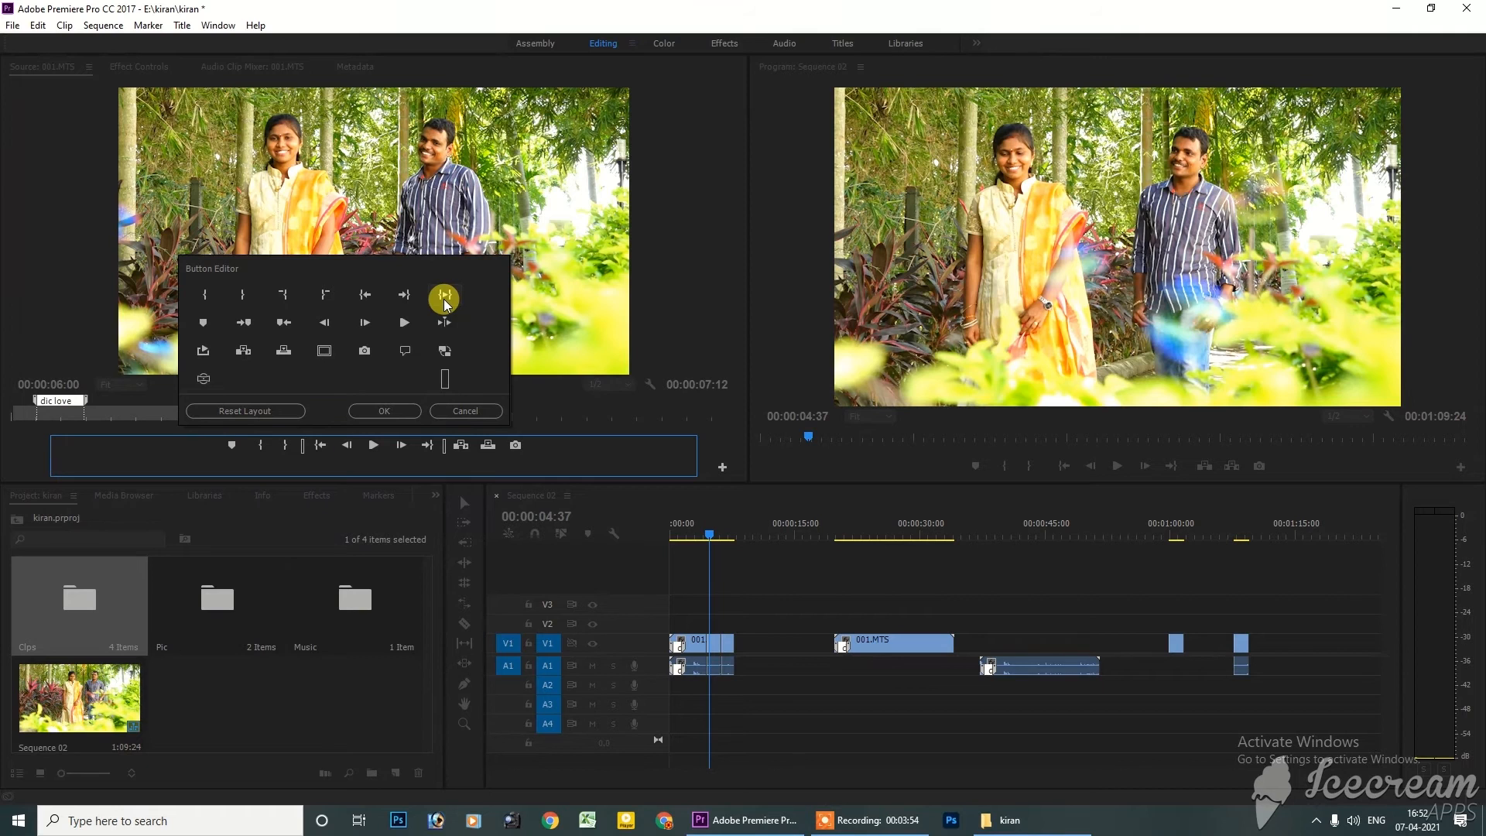
left_click_drag(444, 300, 350, 468)
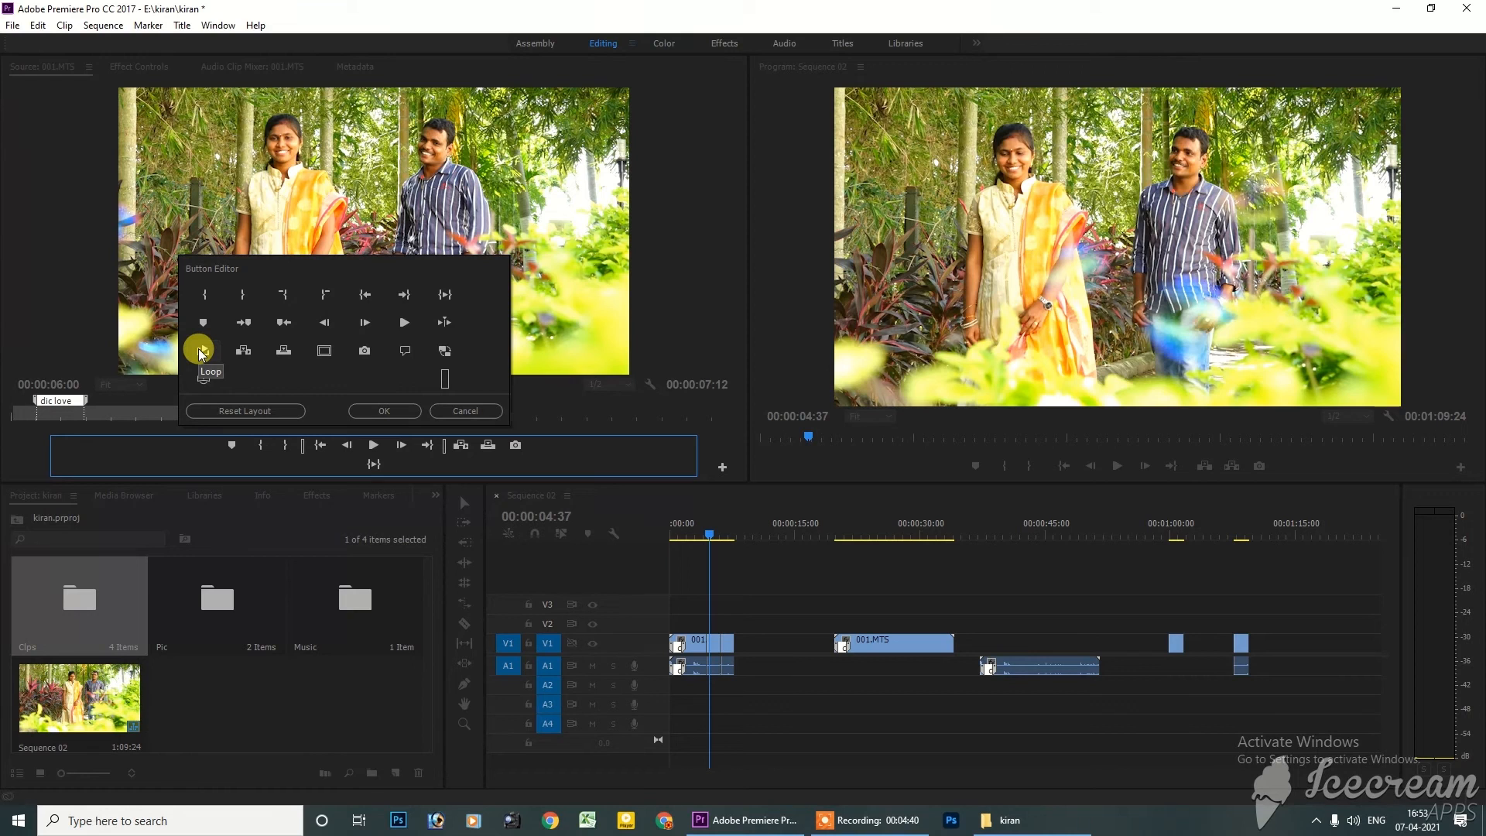
left_click_drag(203, 353, 400, 464)
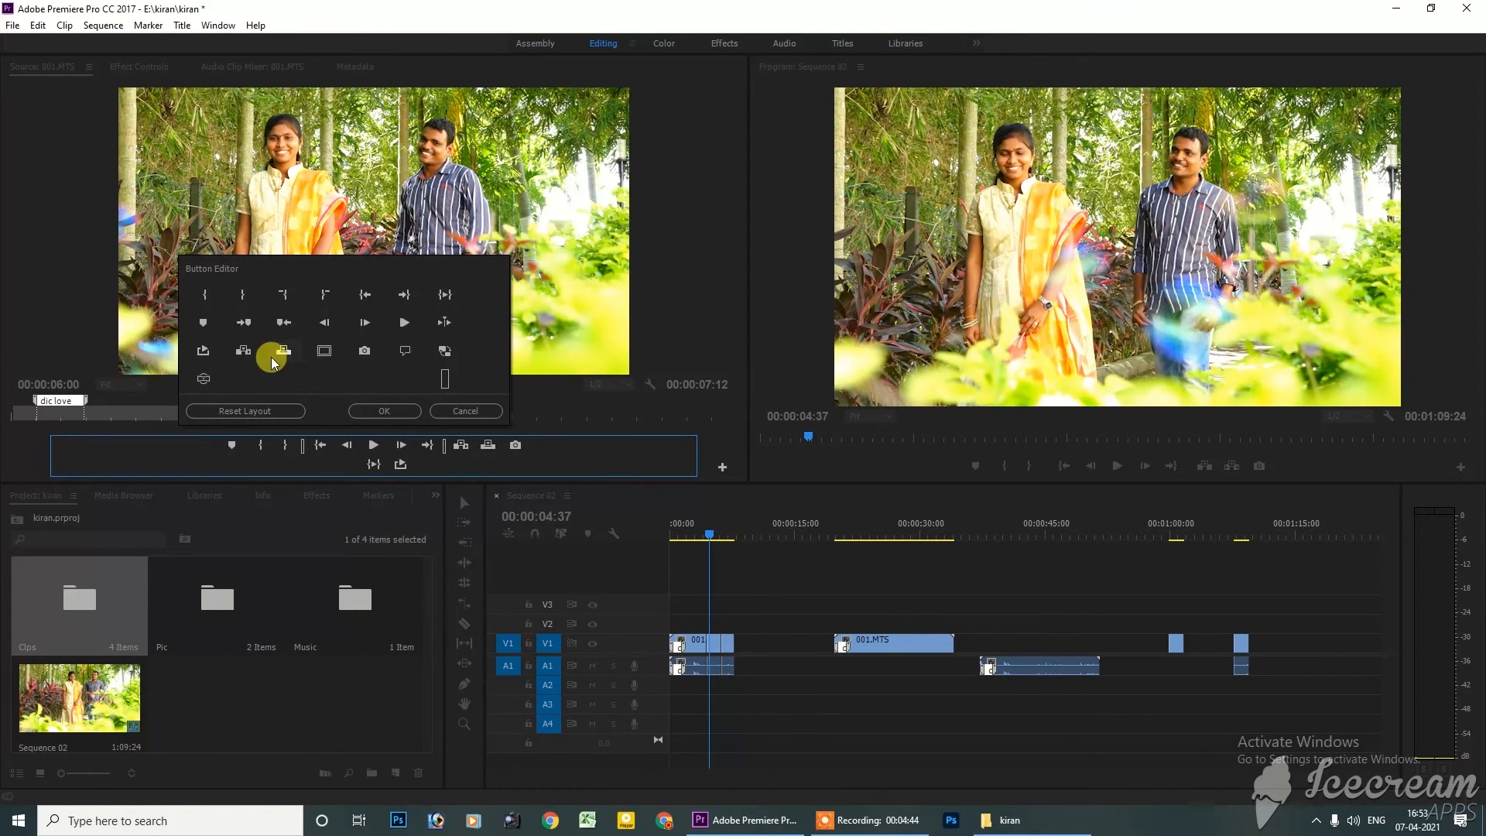
left_click_drag(323, 352, 426, 462)
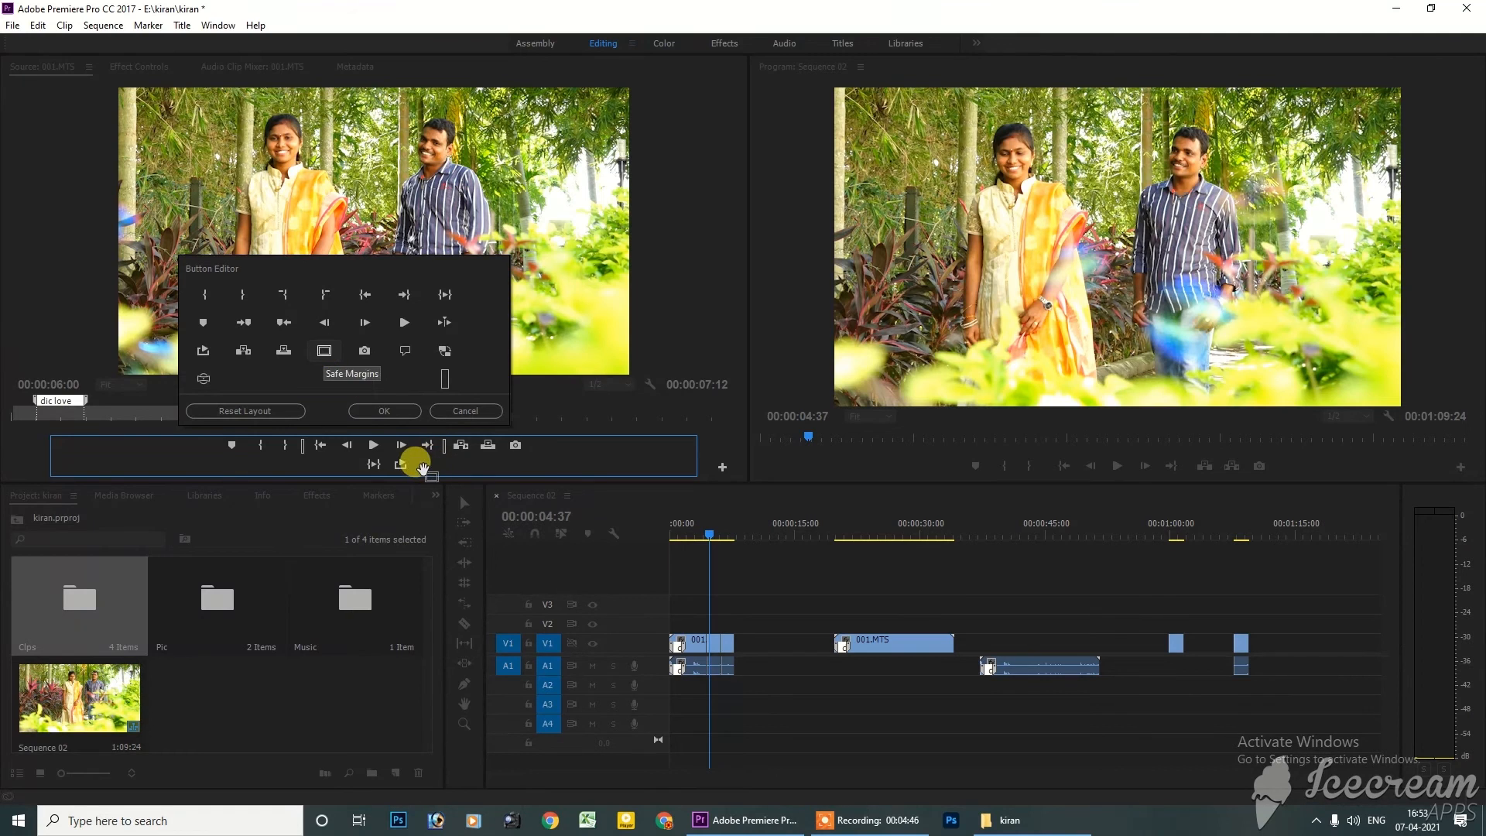
left_click(367, 411)
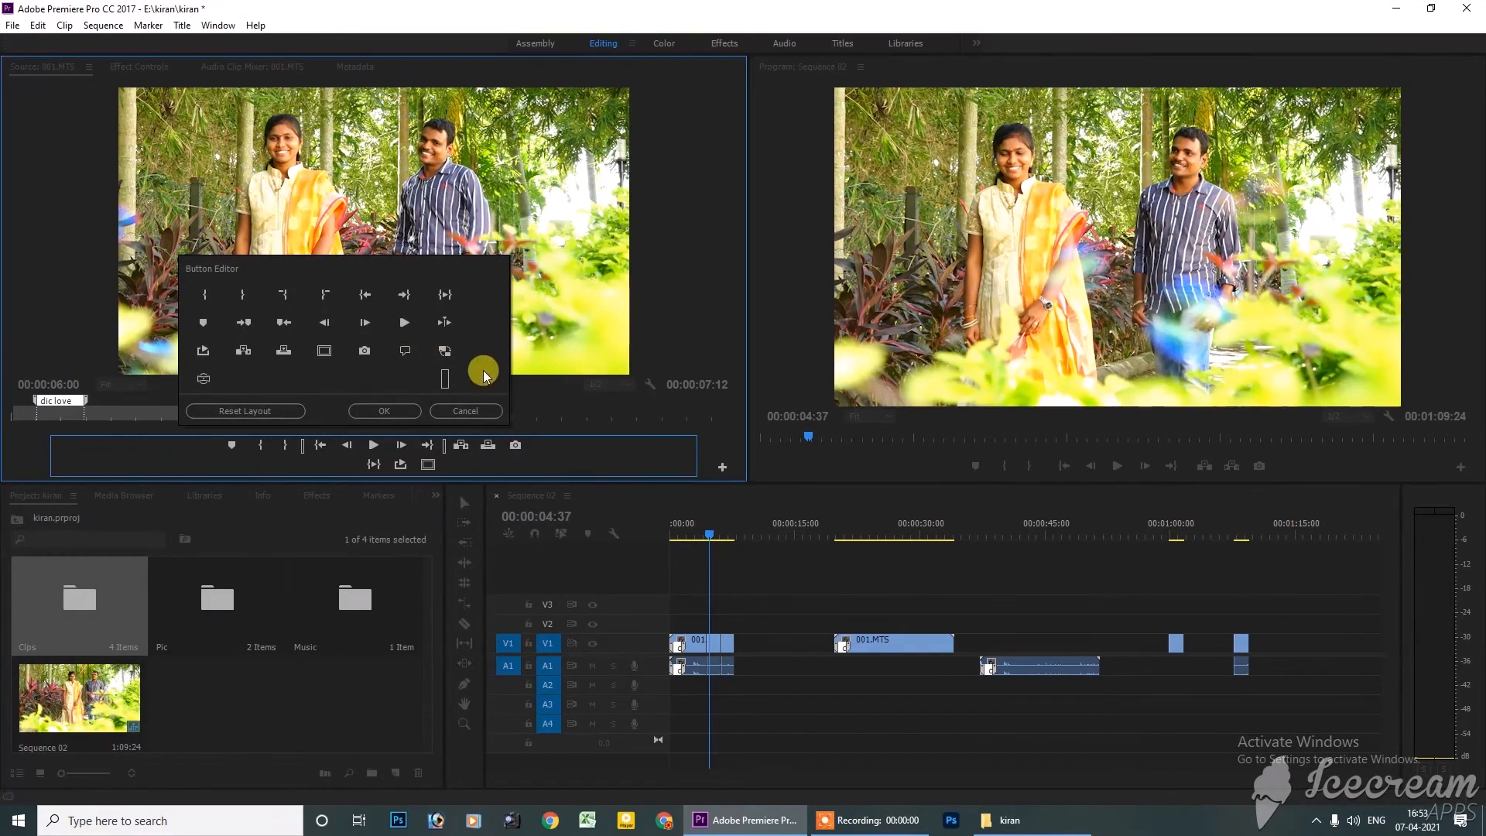
left_click(387, 411)
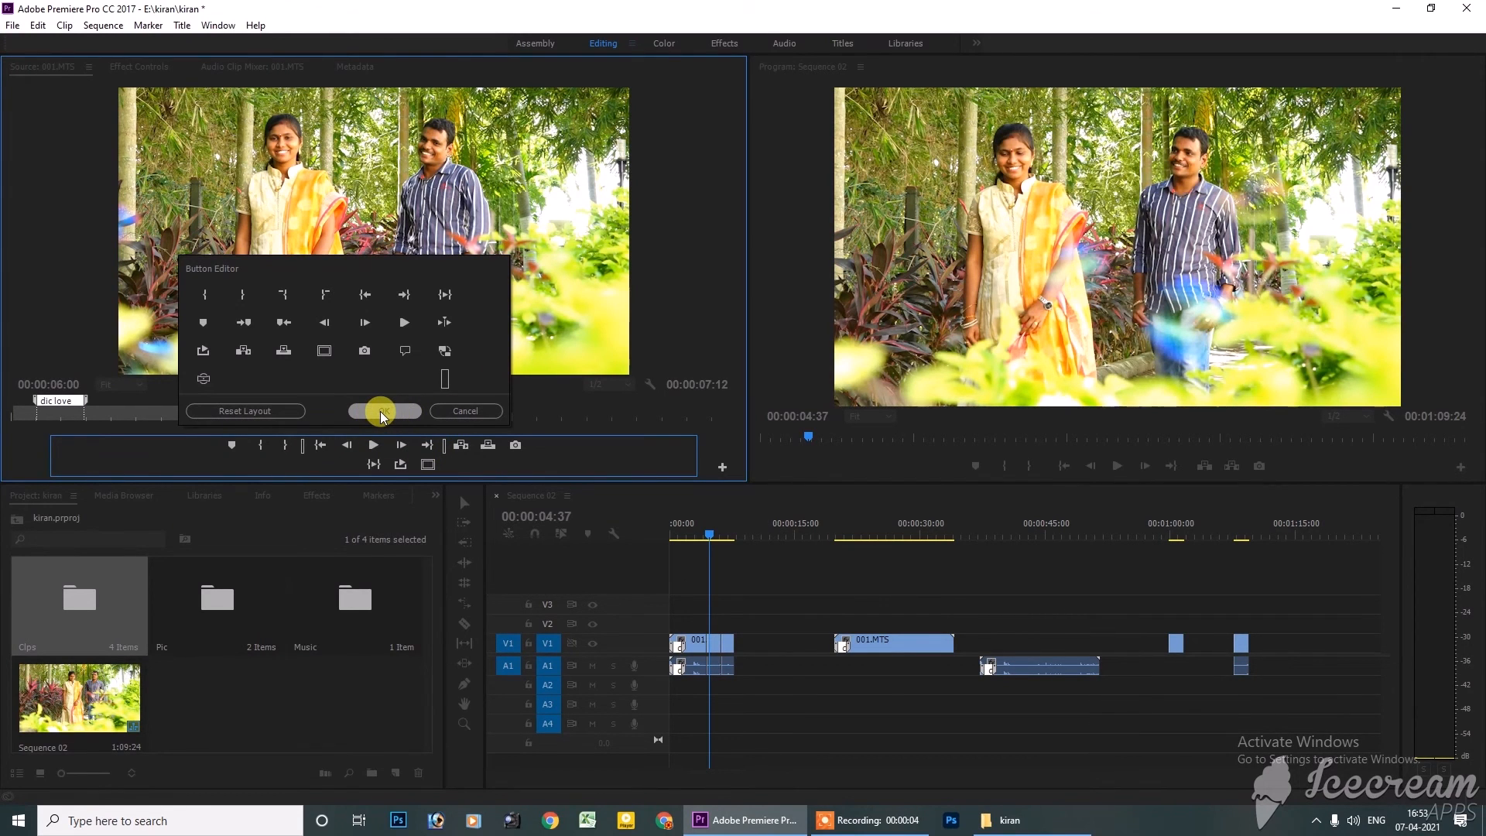
left_click(380, 411)
Mark a new In point in the source clip and set its Out point at 00:00:05:02
left_click_drag(318, 417, 265, 420)
key("i")
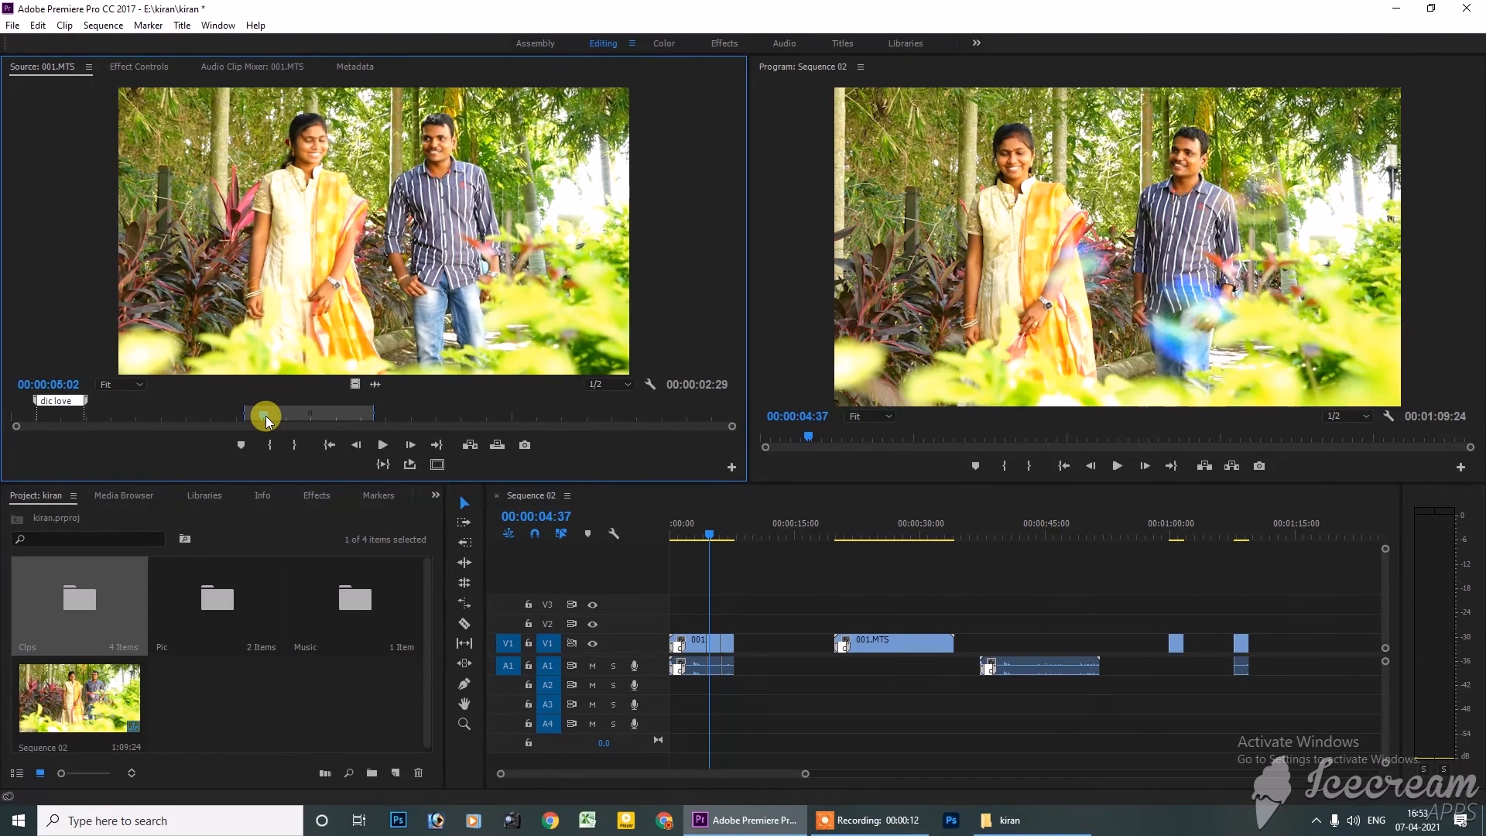
key("o")
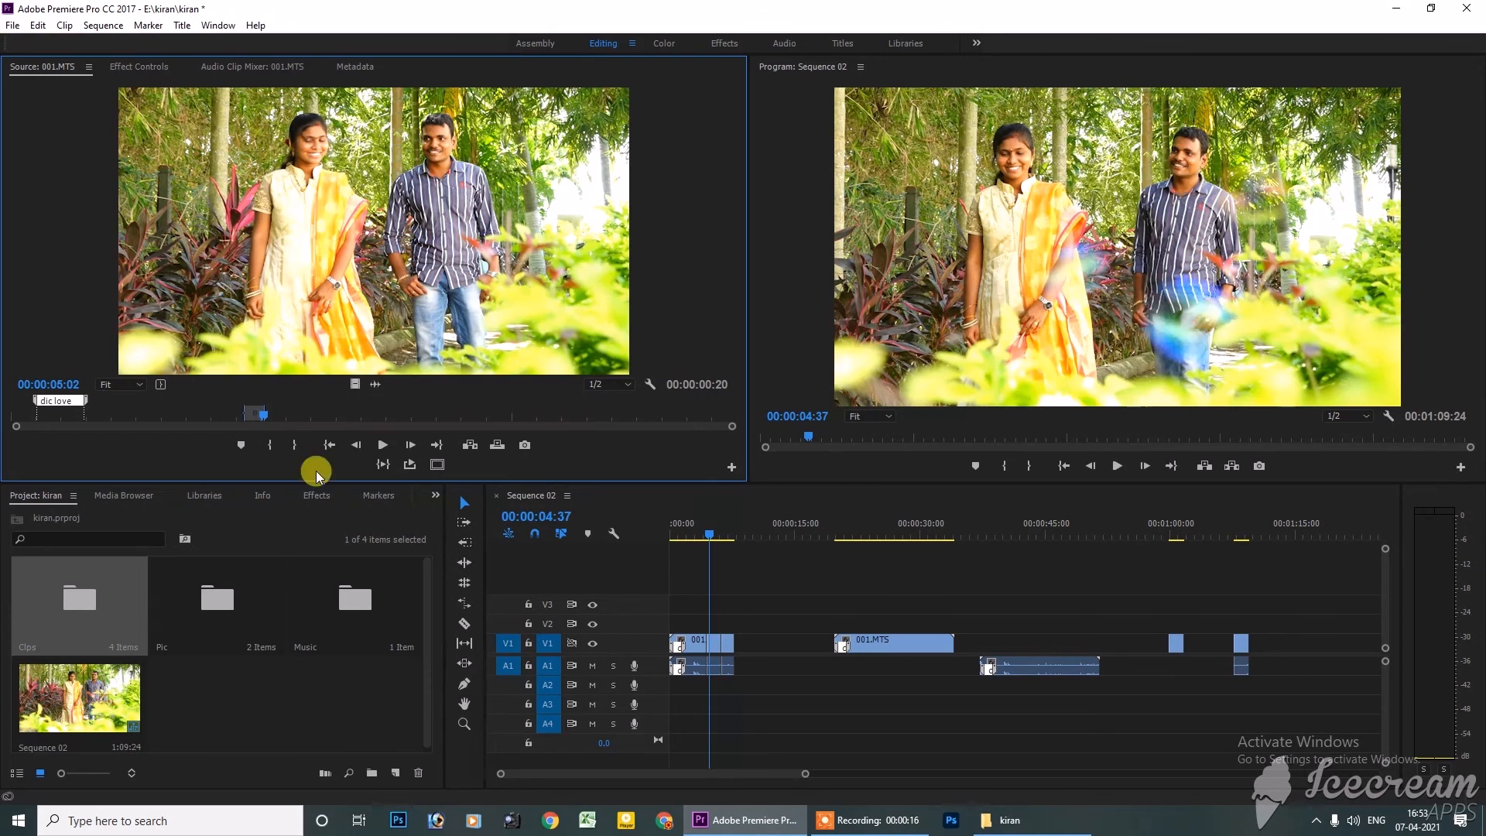
Play the source clip from In to Out, and enable Loop to repeat playback of the marked range
left_click(382, 465)
left_click(383, 464)
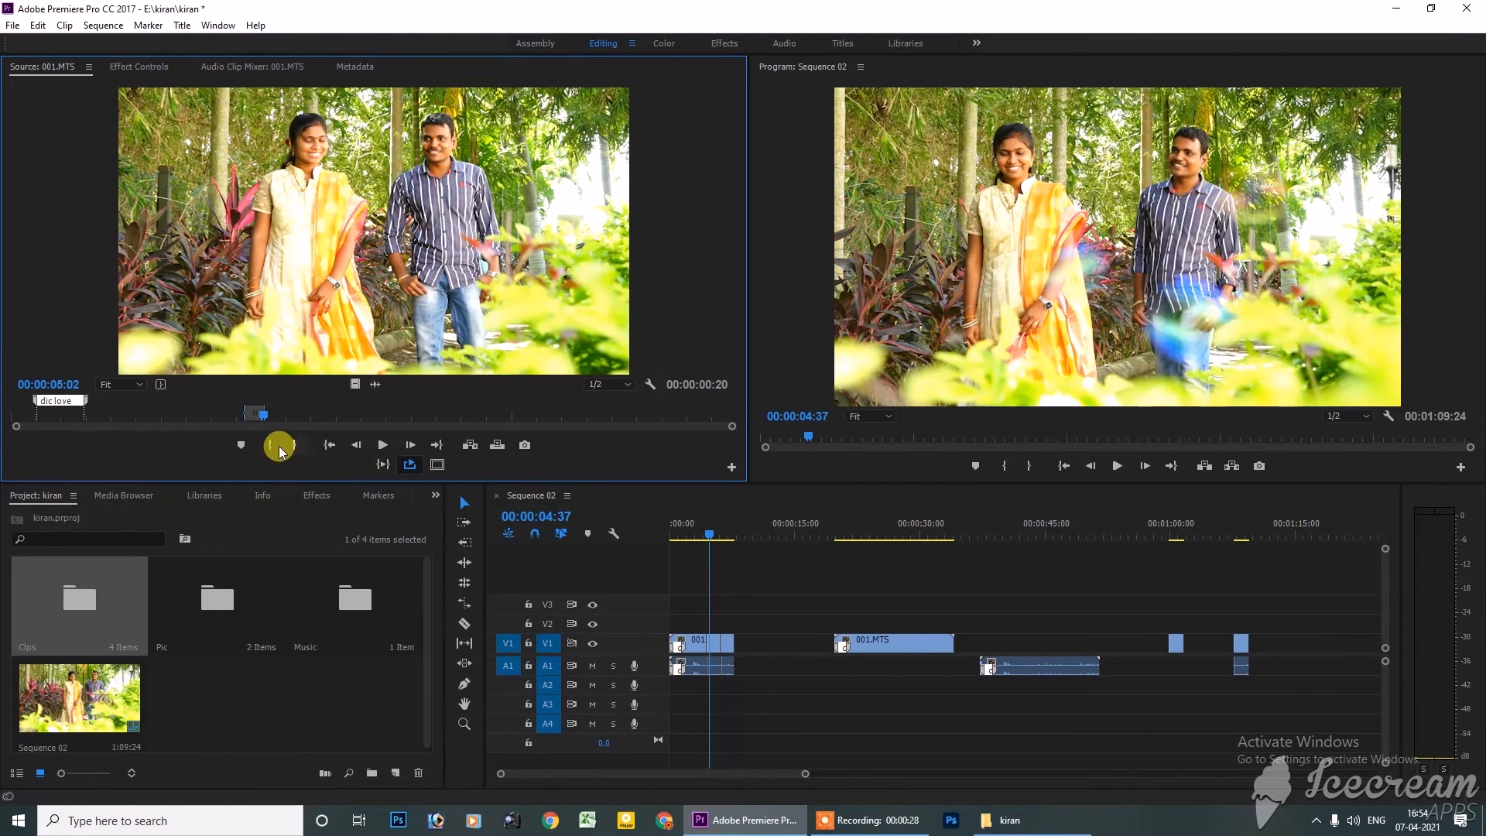
key("space")
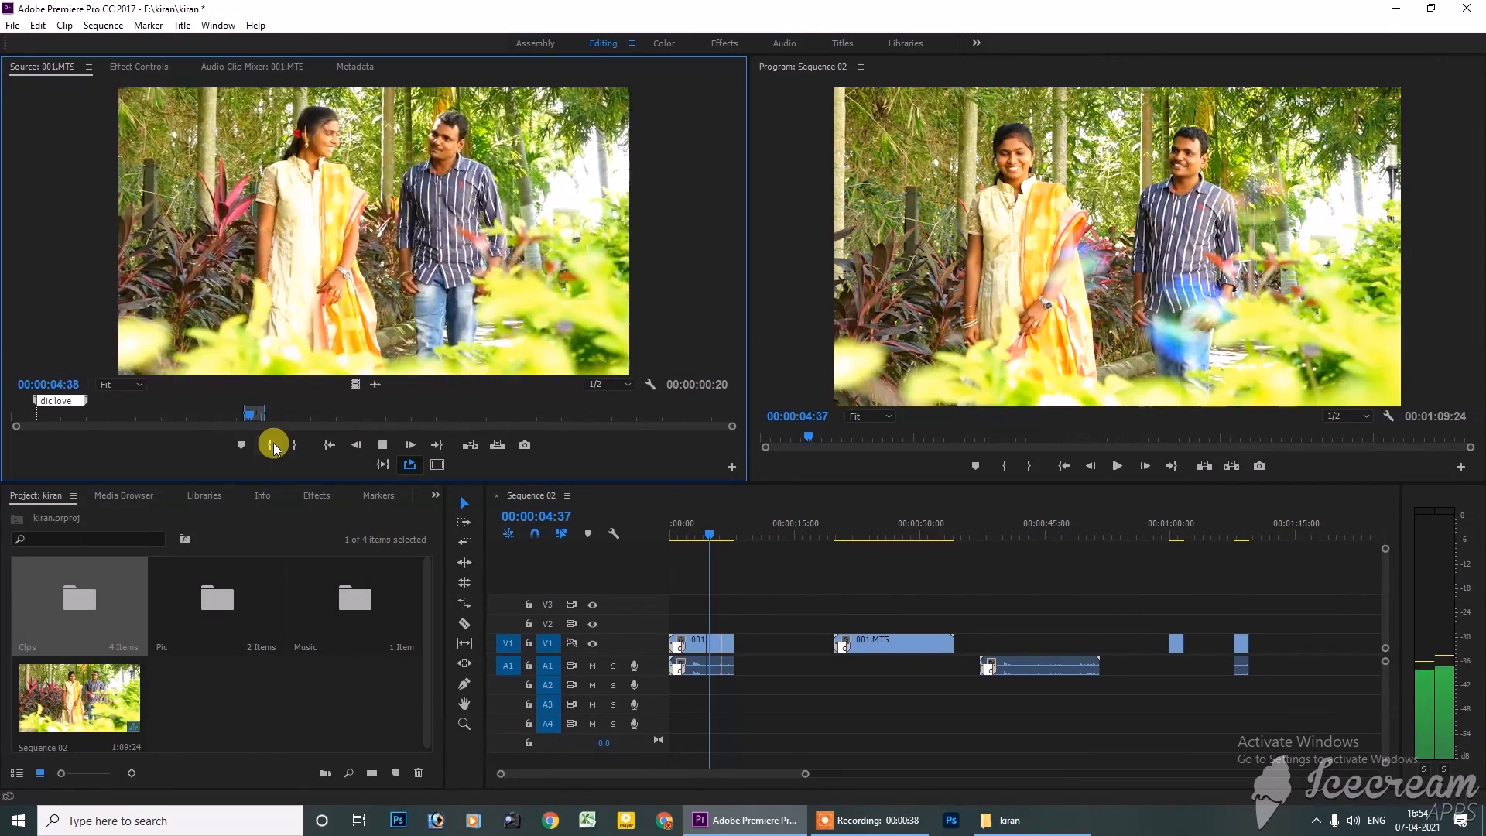
key("space")
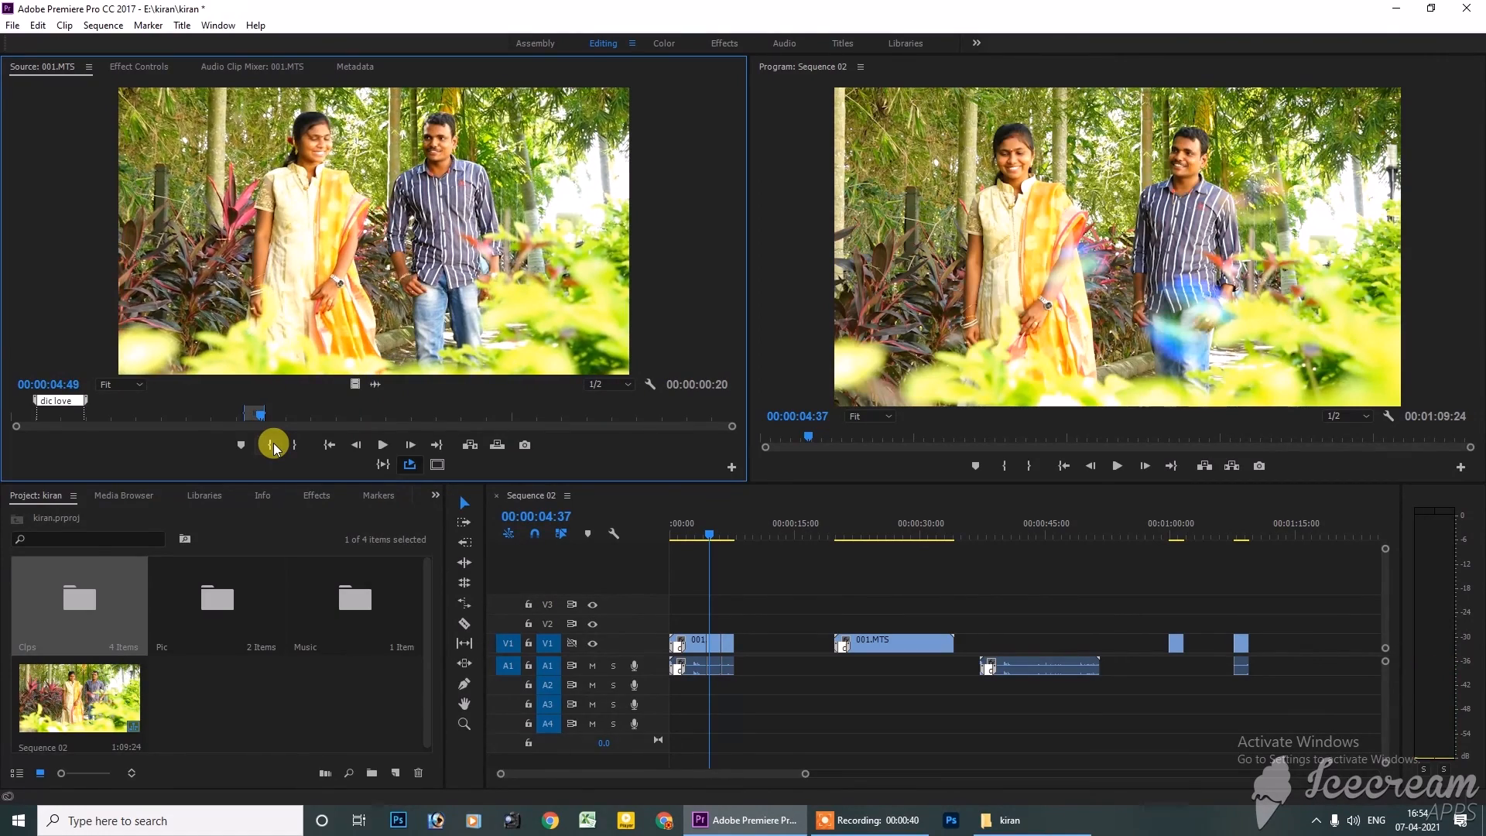
Show the safe margins over the source clip
left_click(437, 466)
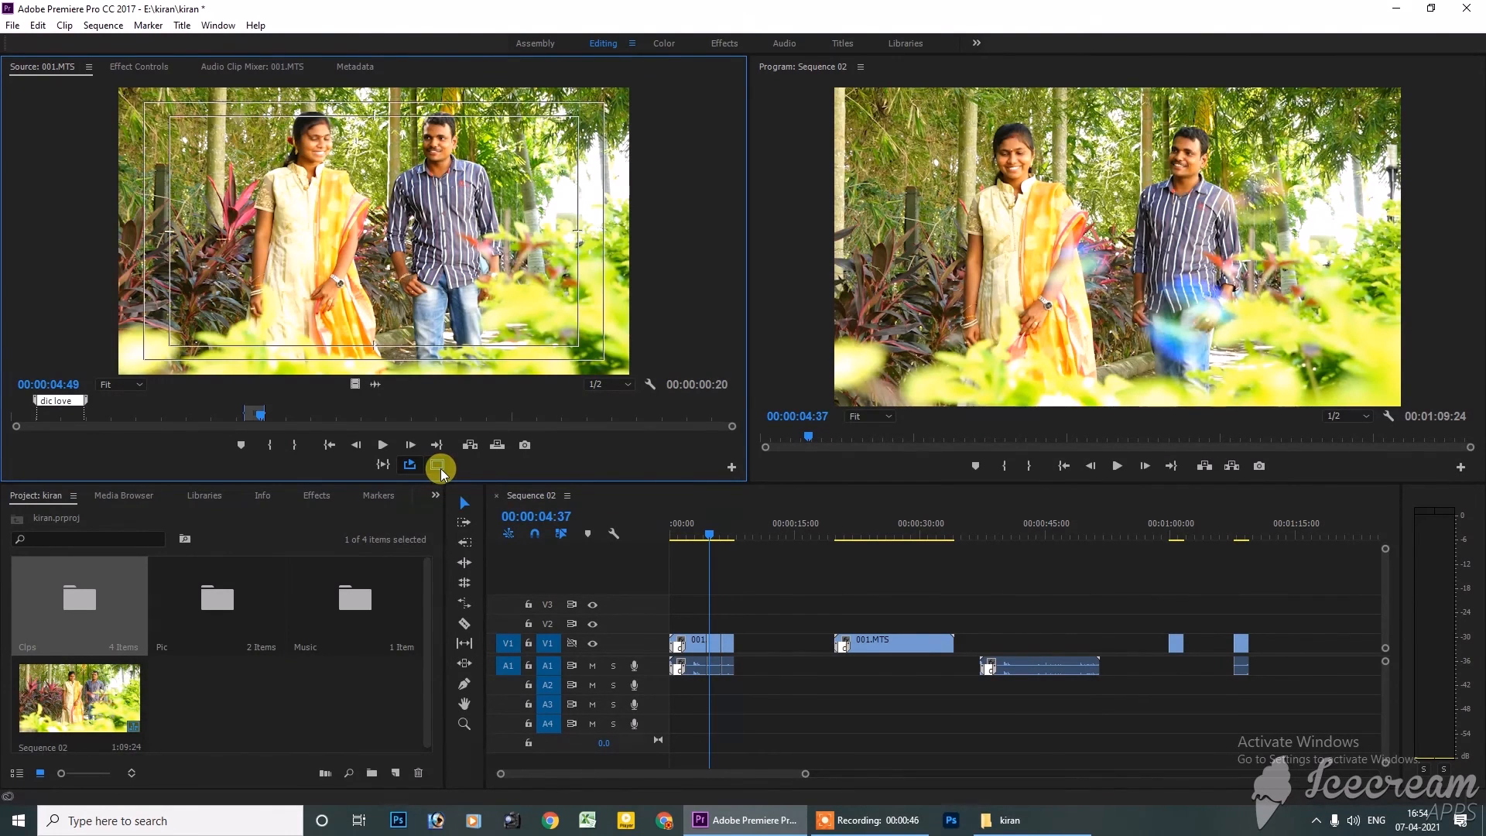